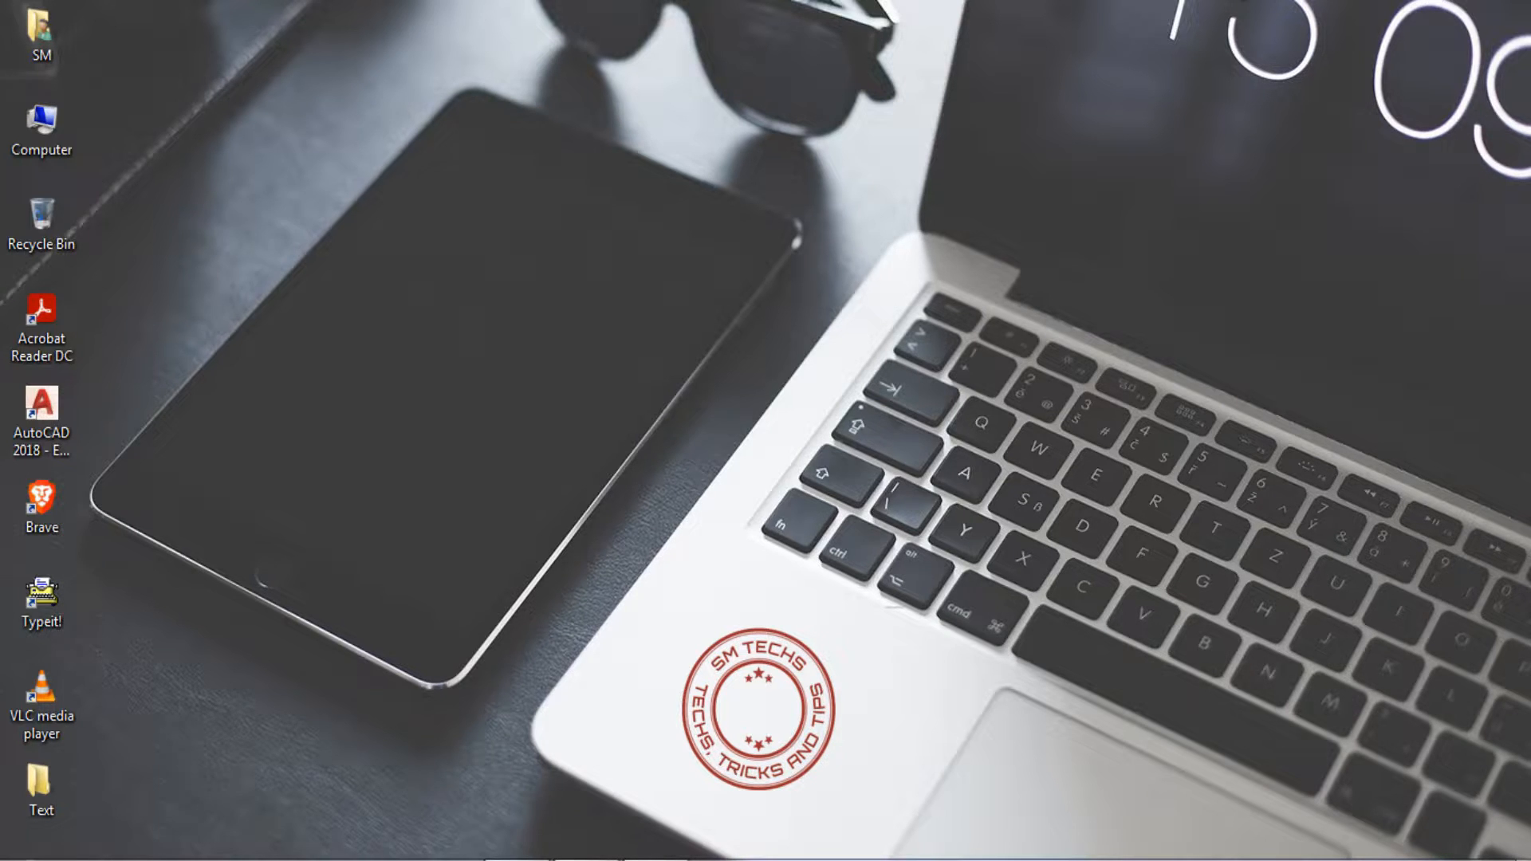
Switch to the Text Mask.dwg drawing in AutoCAD and close the Properties palette.
mouse_move(586, 859)
left_click(609, 800)
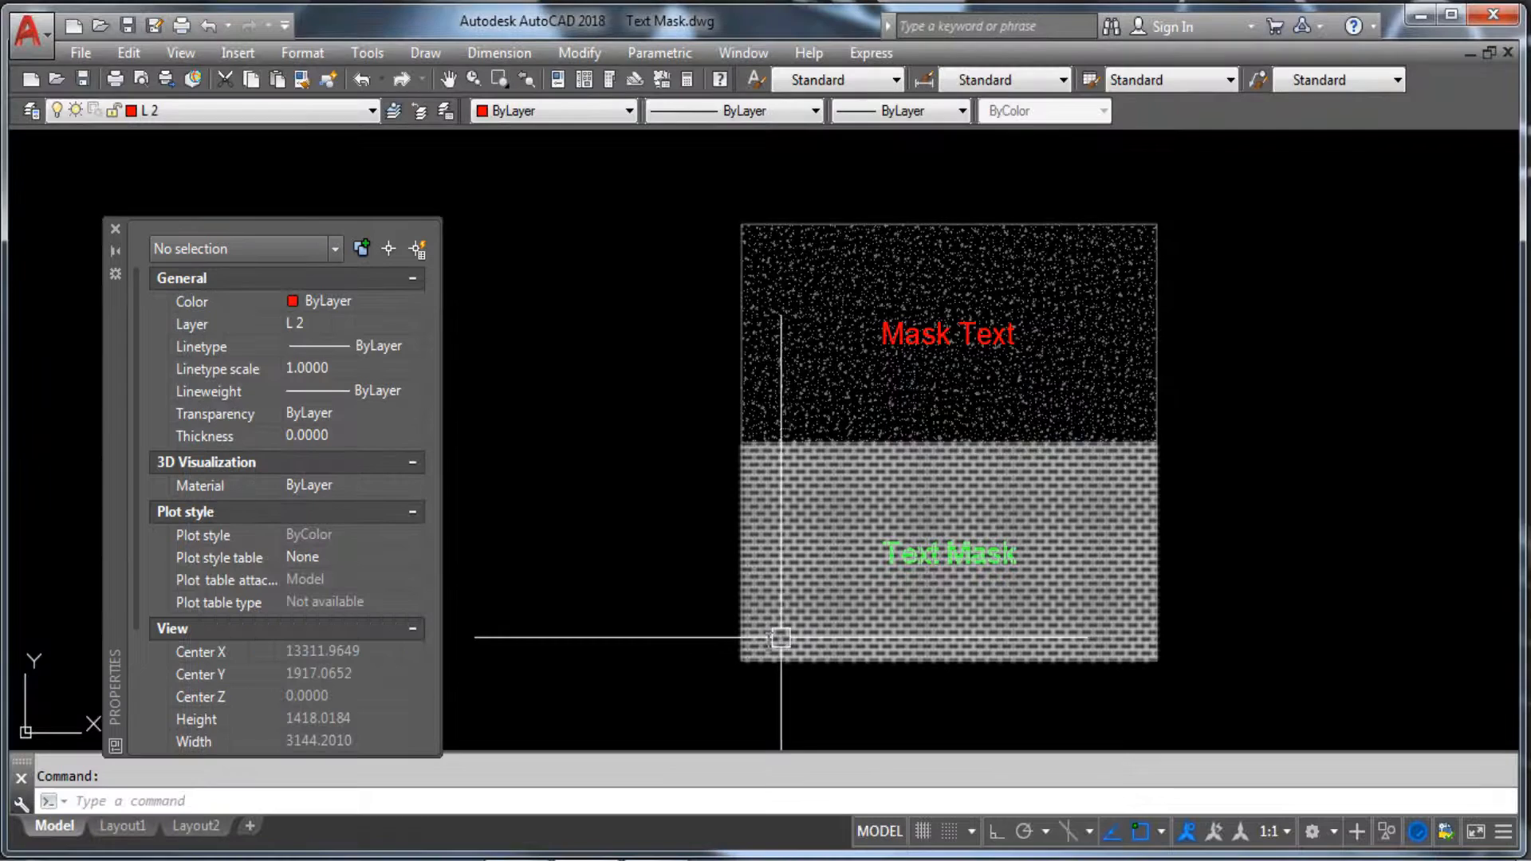
left_click(116, 230)
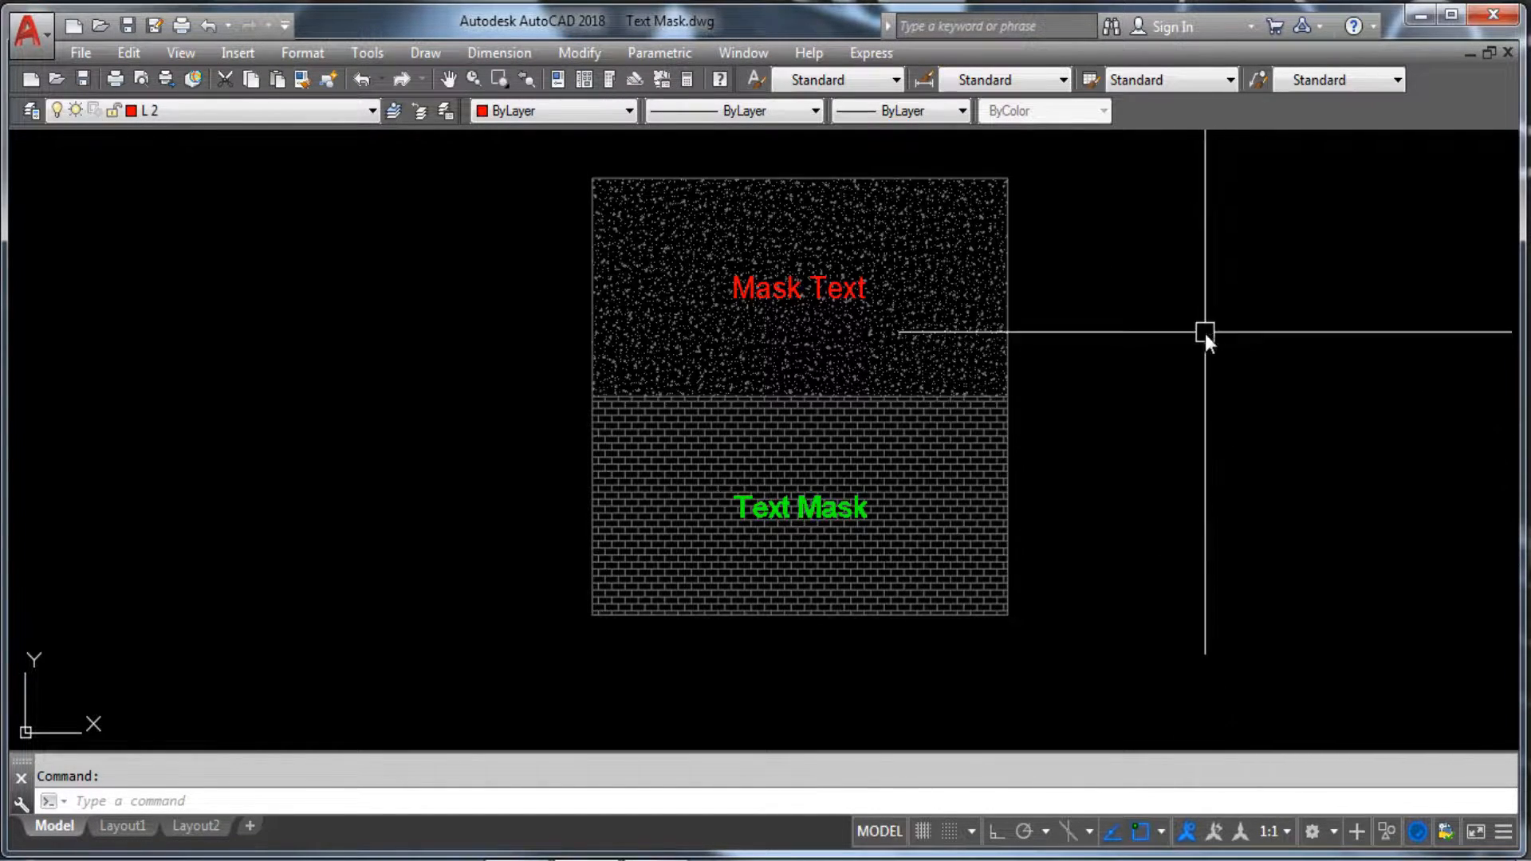
Mask the red "Mask Text" label in the upper hatch with the Express Text Mask tool, using Wipeout as the mask type.
middle_click_drag(1204, 333, 1197, 394)
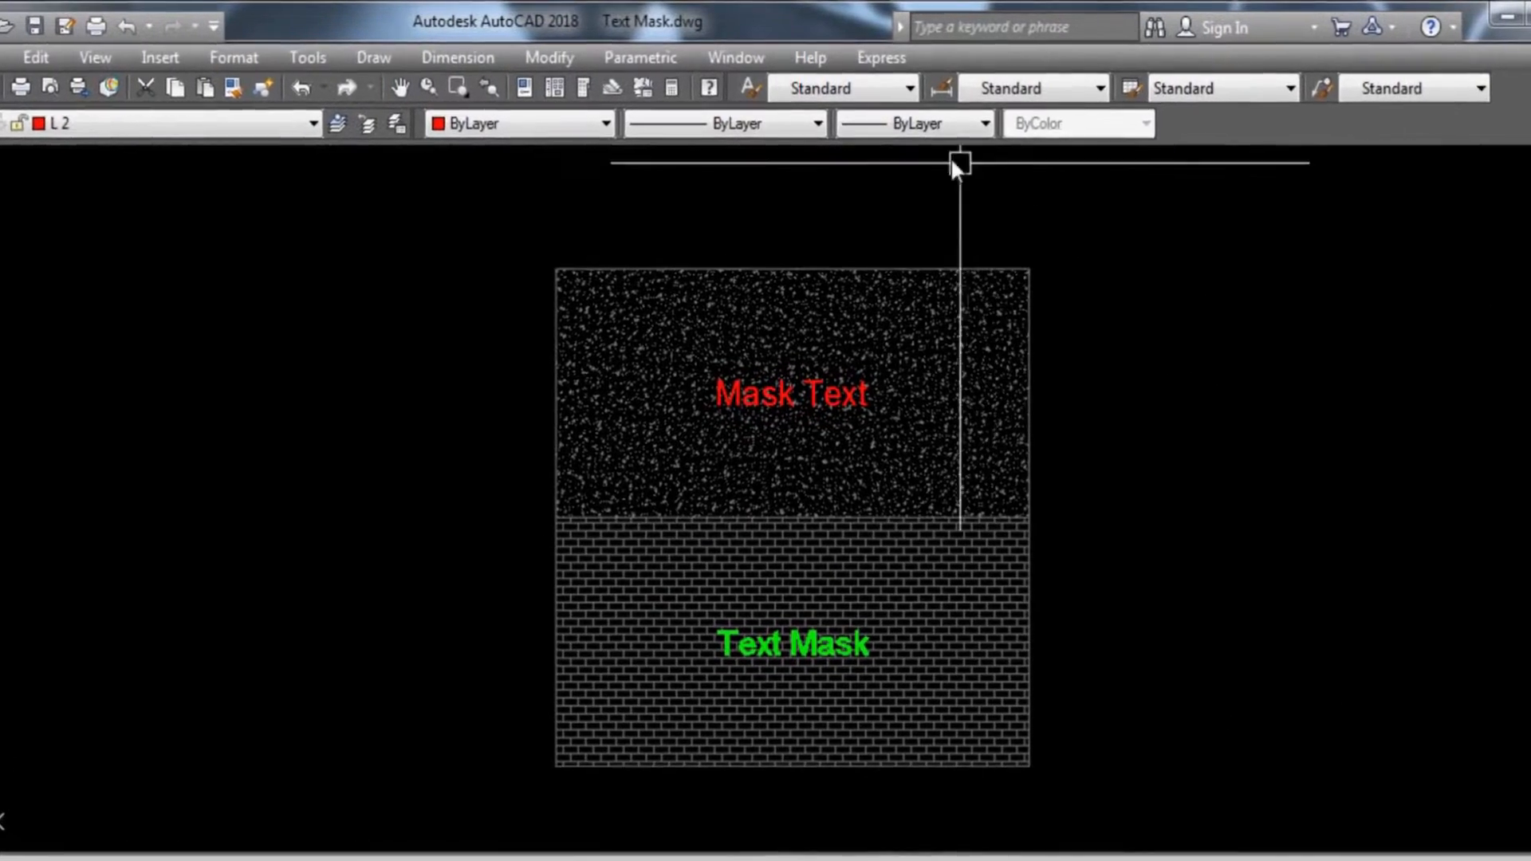
left_click(888, 64)
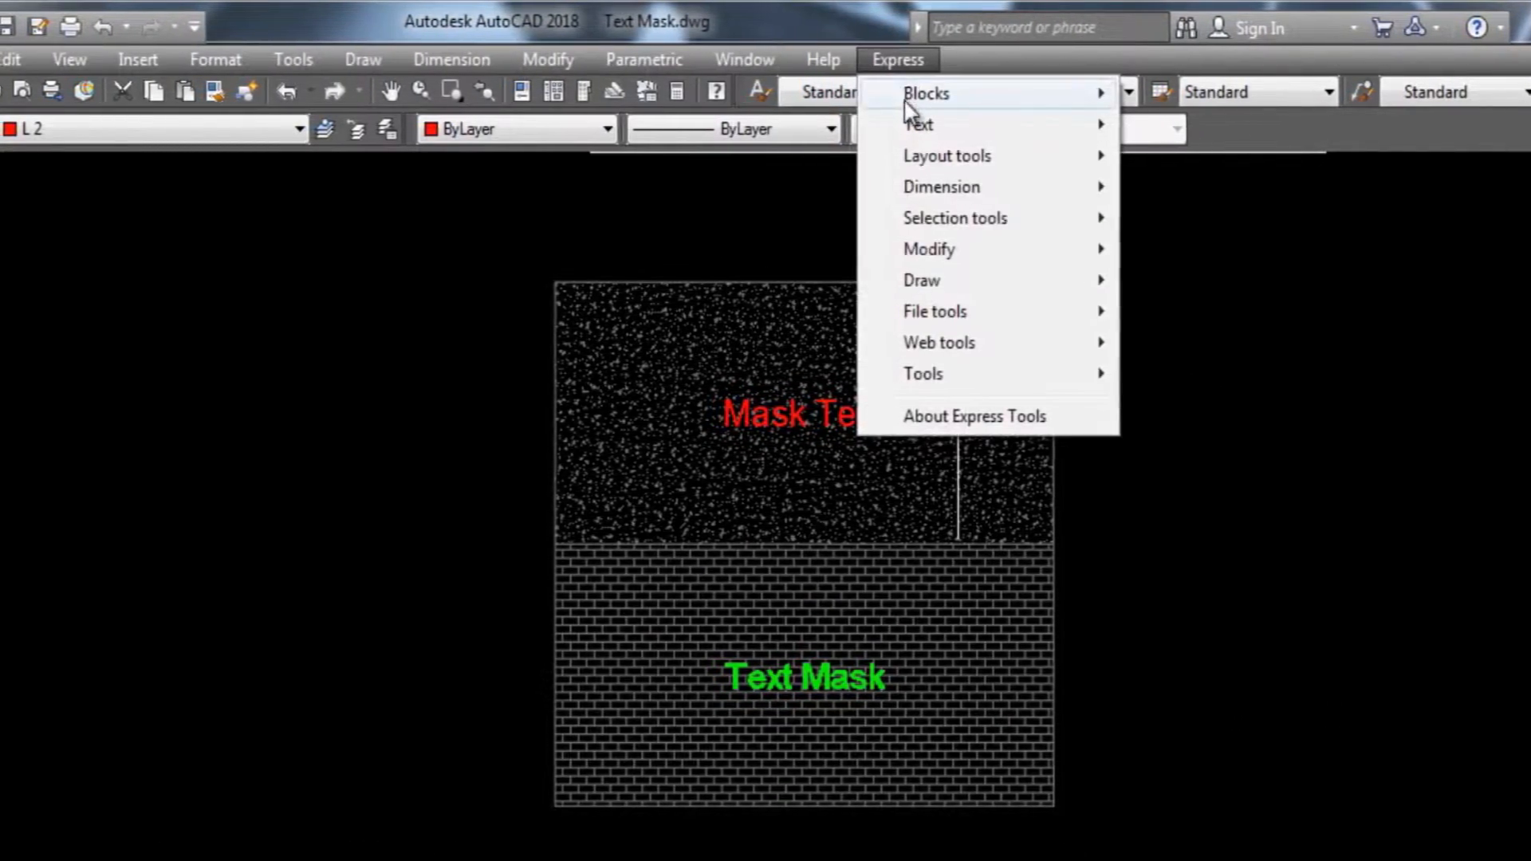
mouse_move(899, 131)
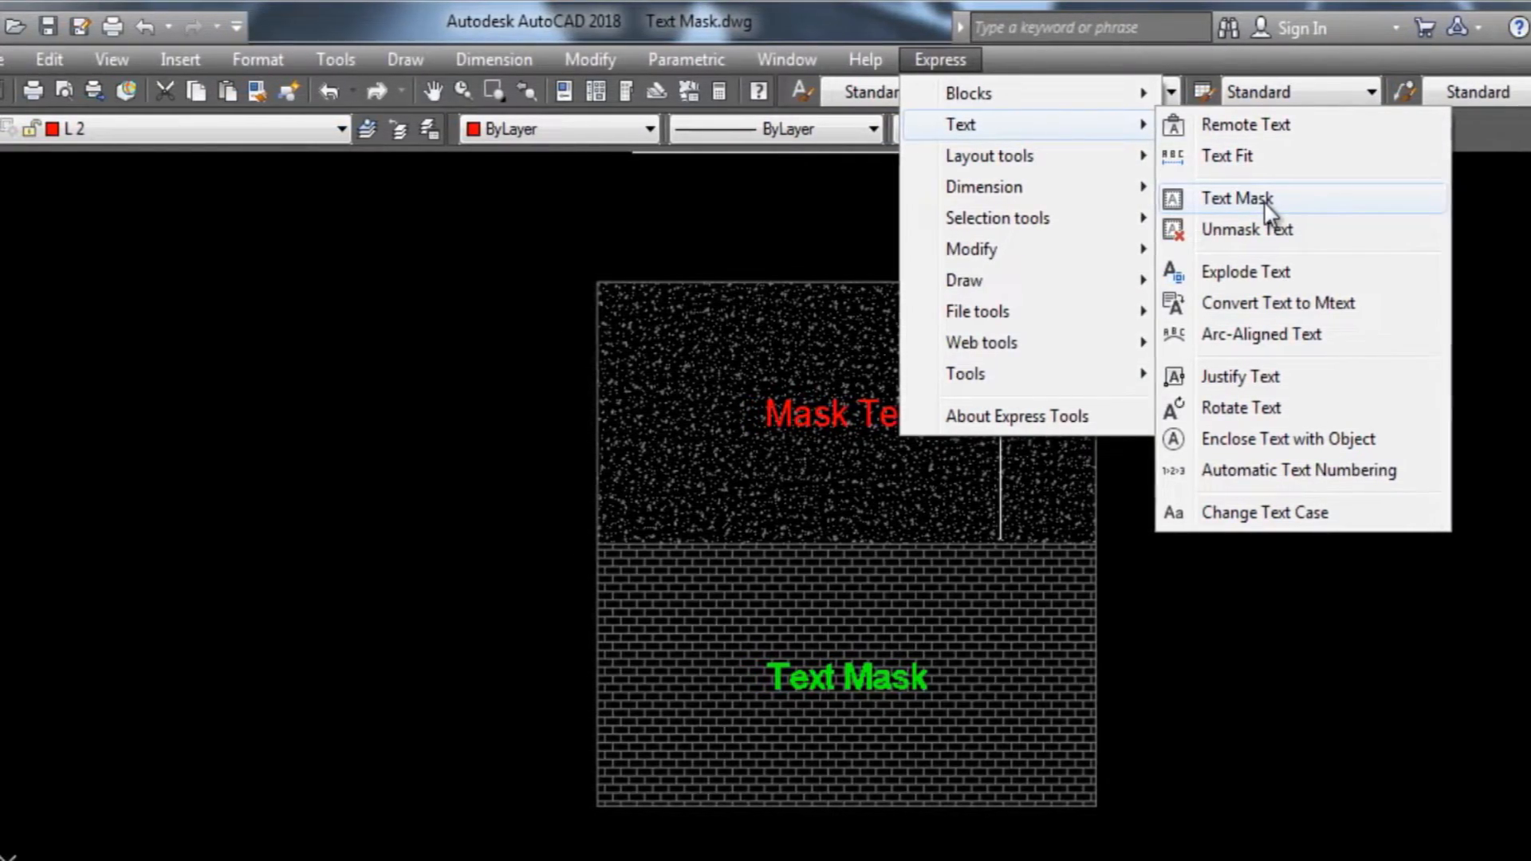
left_click(1264, 201)
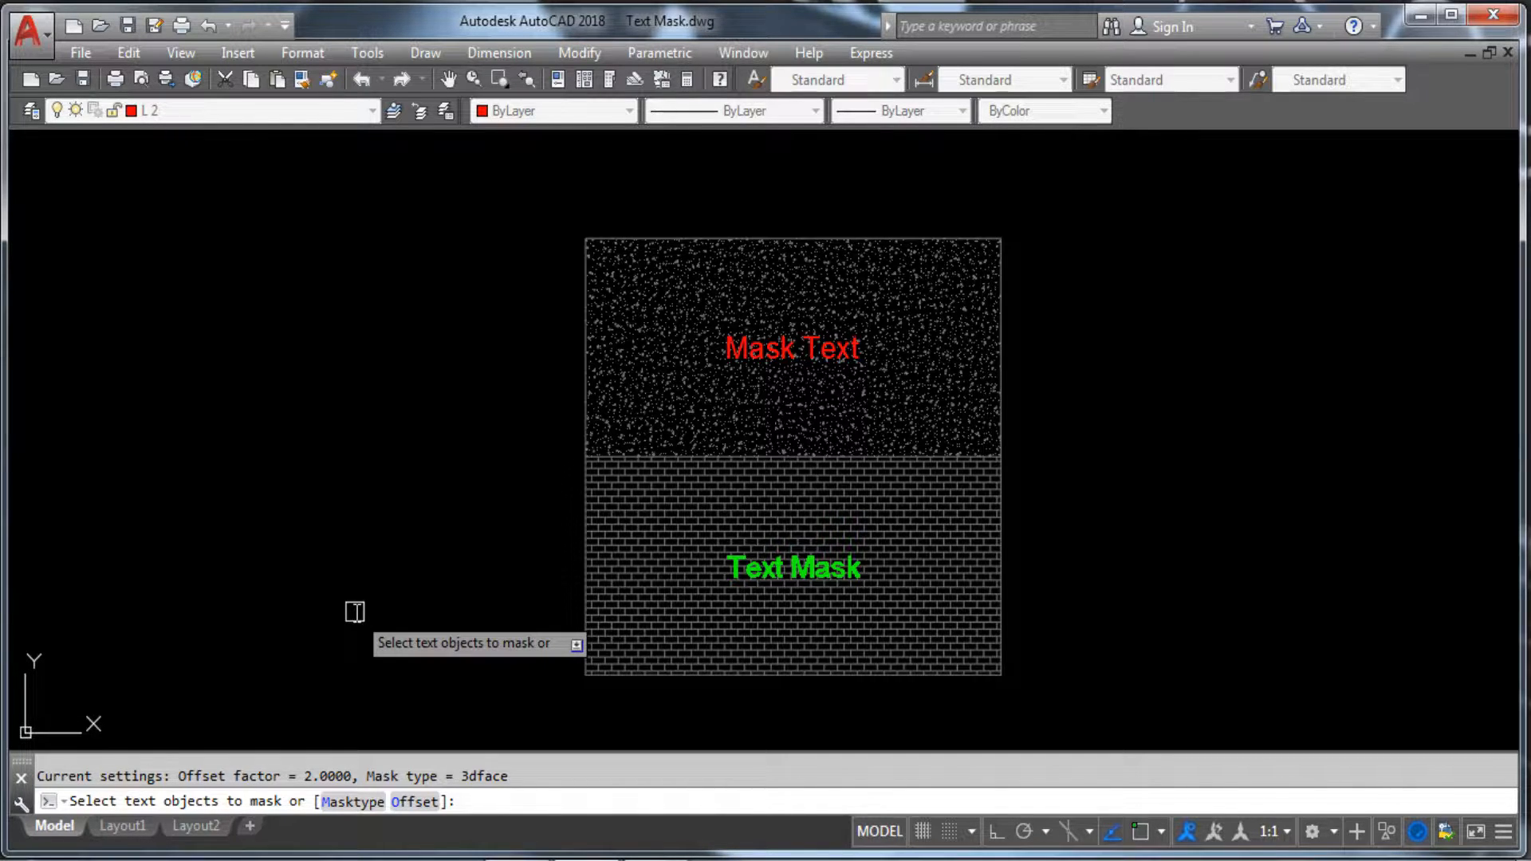
type("m")
key("Return")
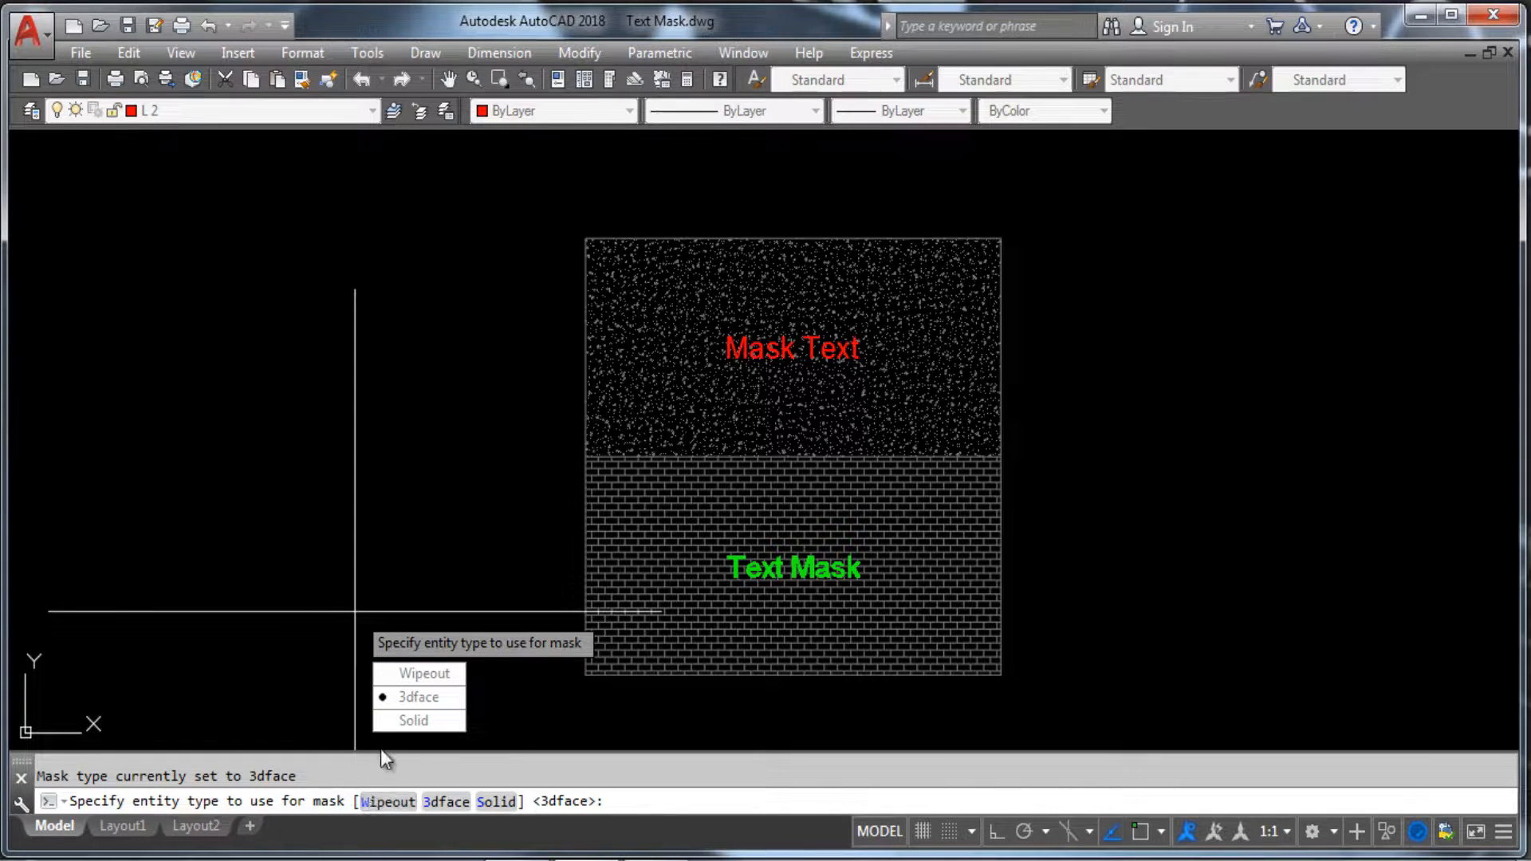
left_click(404, 674)
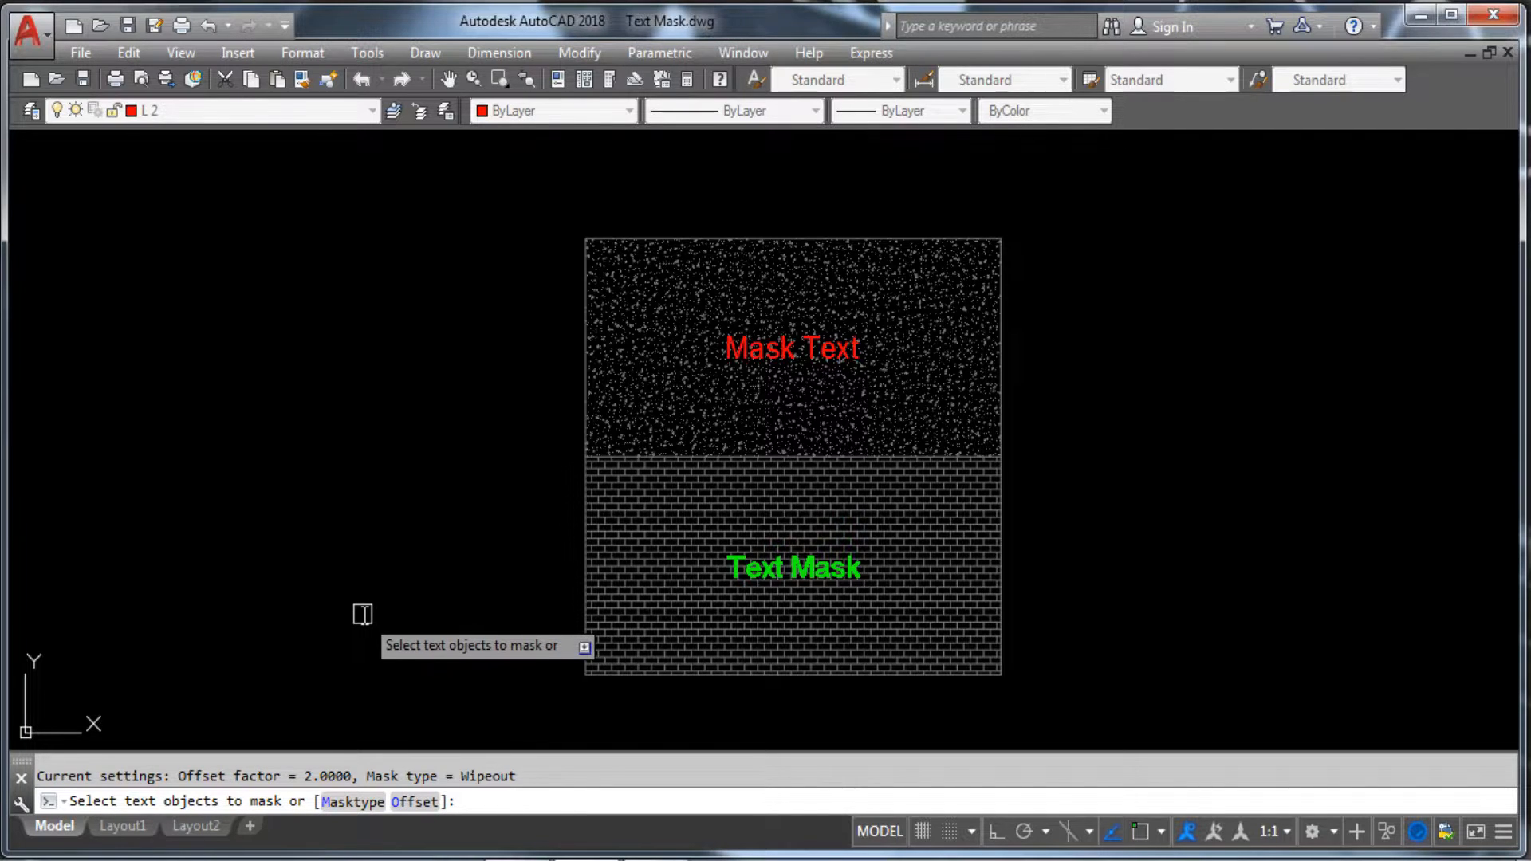
scroll(773, 358, "up", 8)
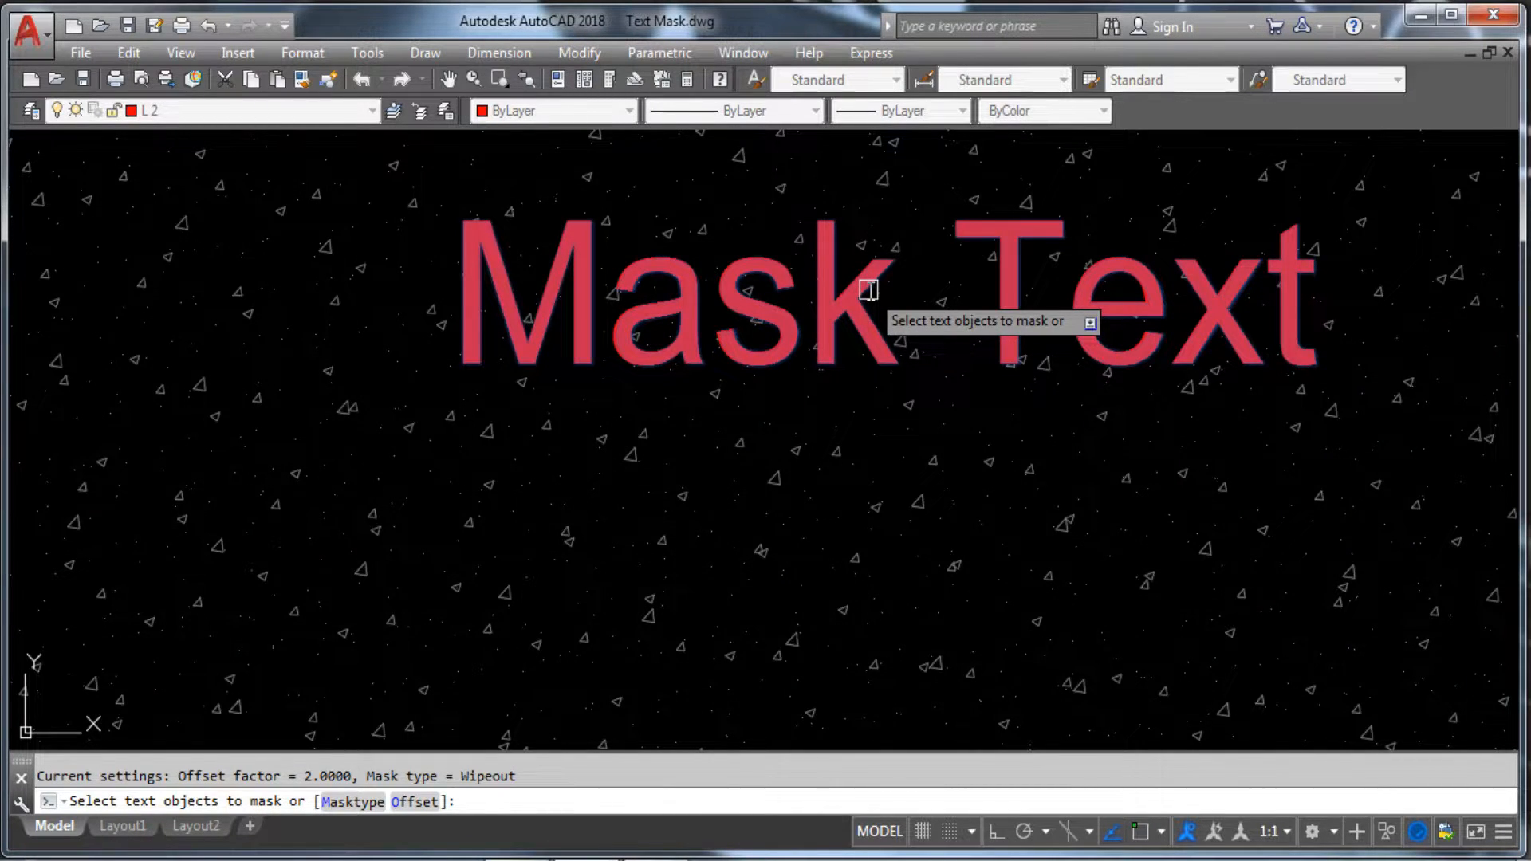
key("Return")
middle_click(869, 290)
middle_click(868, 290)
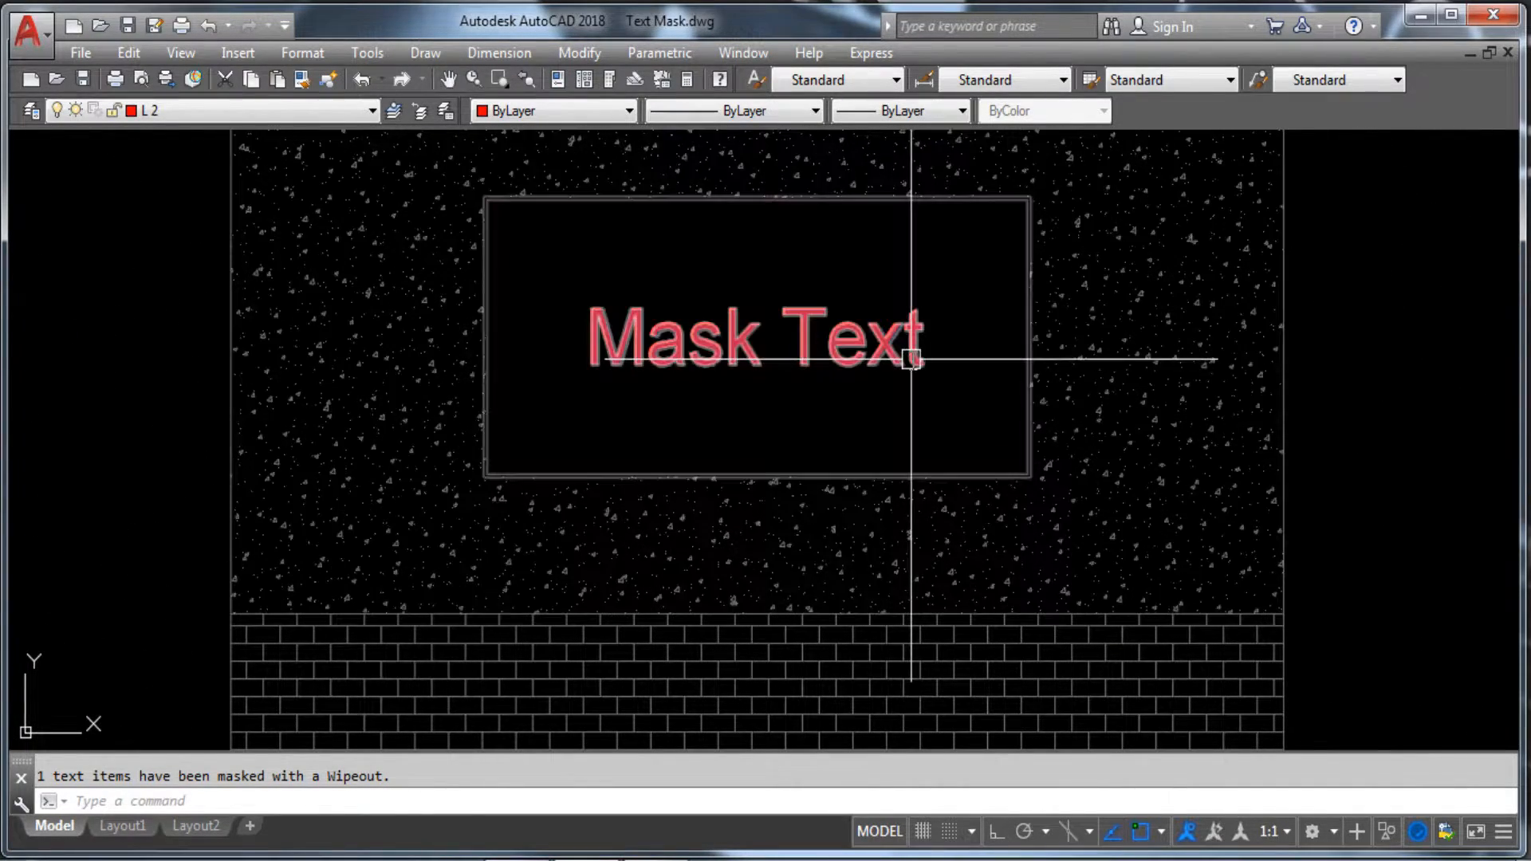
Examine the masked "Mask Text" label and the unmasked "Text Mask" label, selecting each to compare them, and clear the selection.
mouse_move(911, 358)
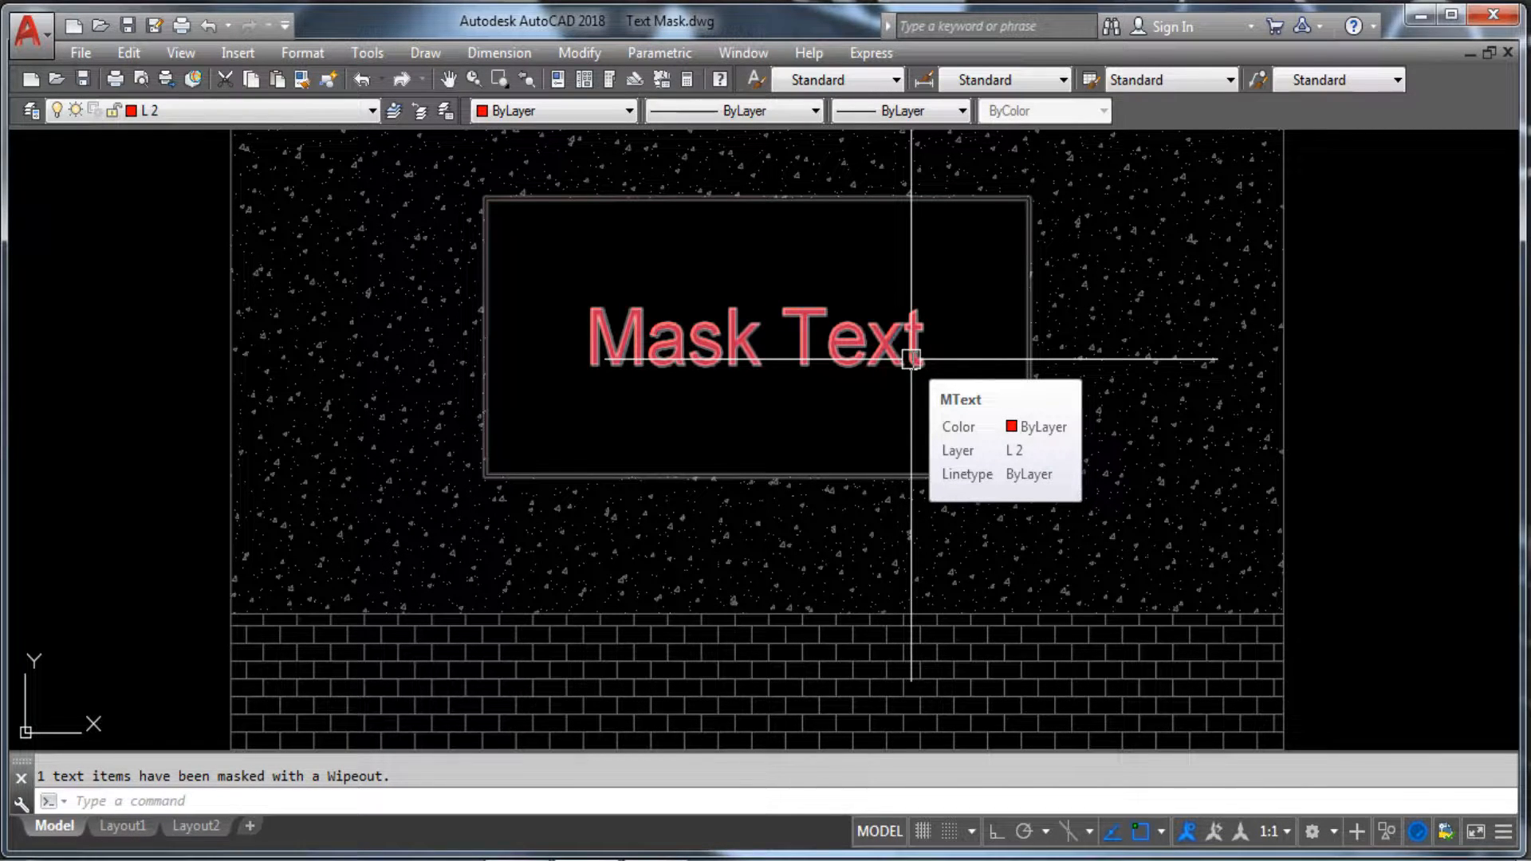
scroll(922, 352, "down", 2)
scroll(991, 513, "up", 5)
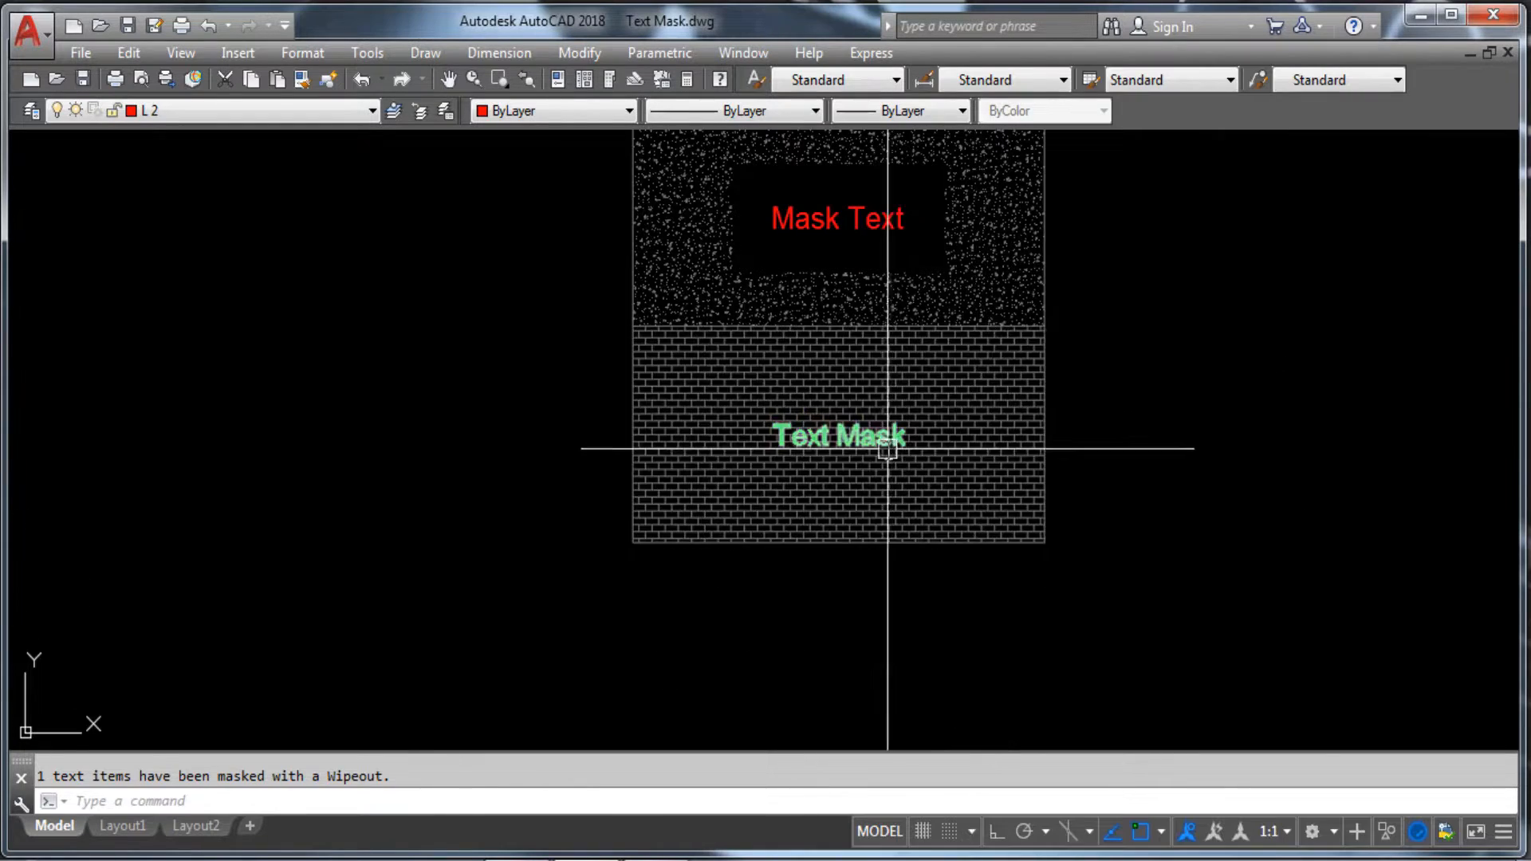
scroll(930, 403, "down", 3)
scroll(930, 398, "up", 3)
scroll(929, 399, "up", 2)
scroll(947, 393, "down", 4)
scroll(943, 403, "up", 4)
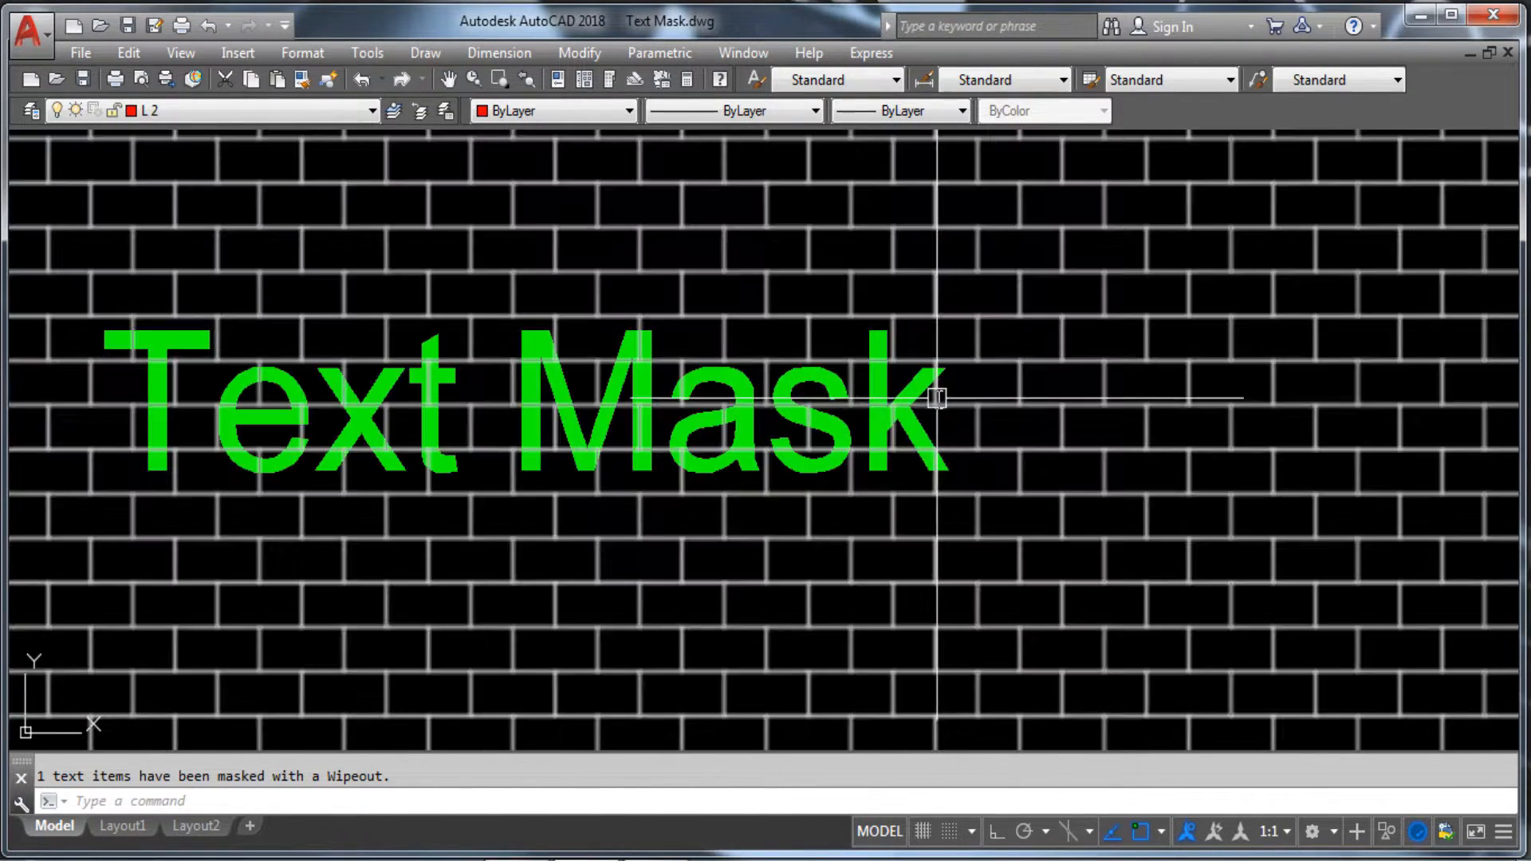
scroll(930, 389, "down", 4)
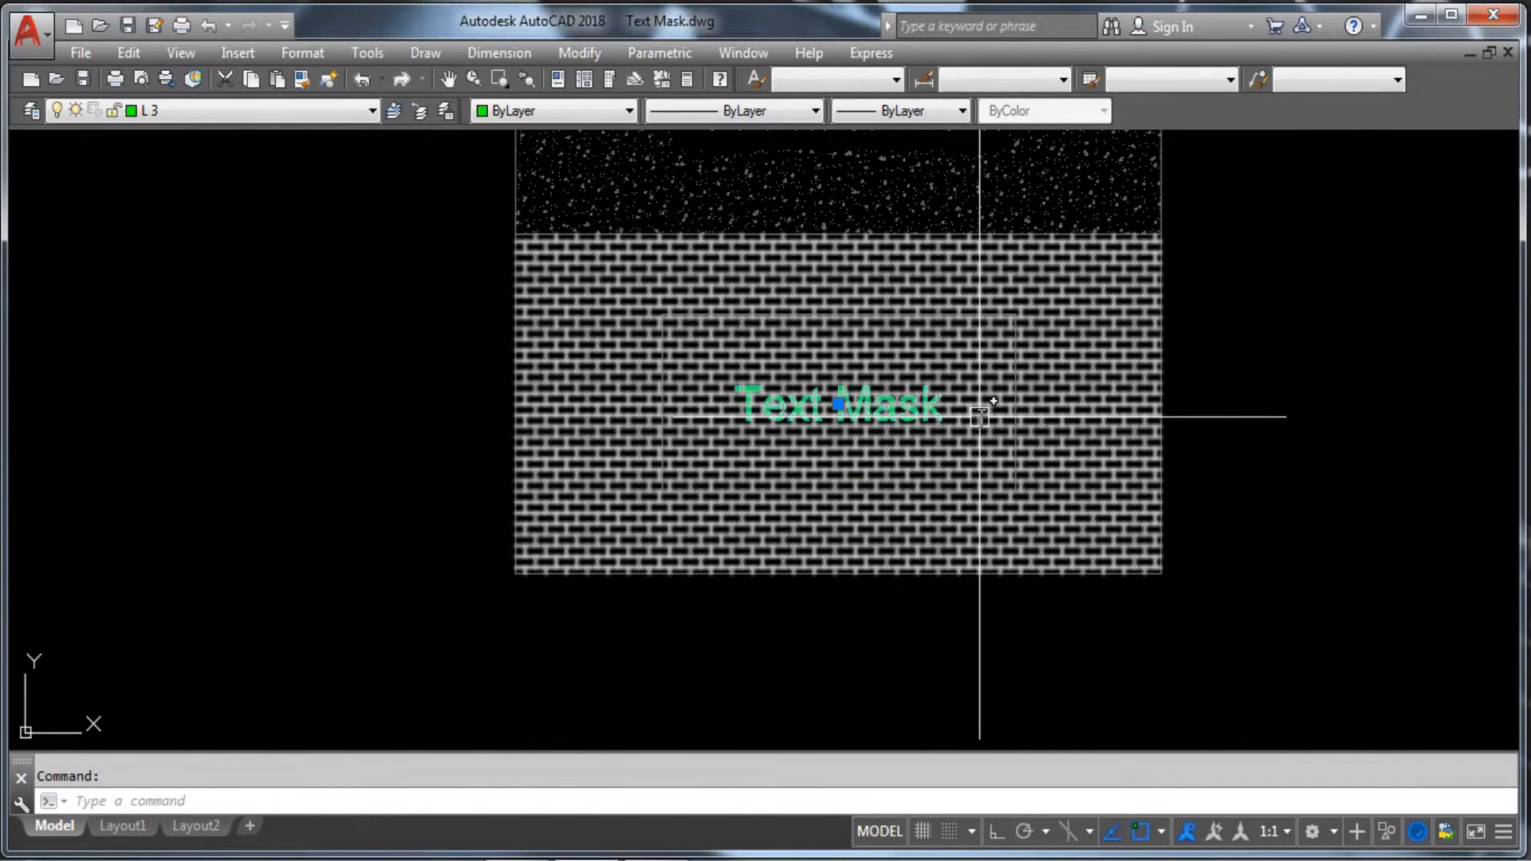
key("Escape")
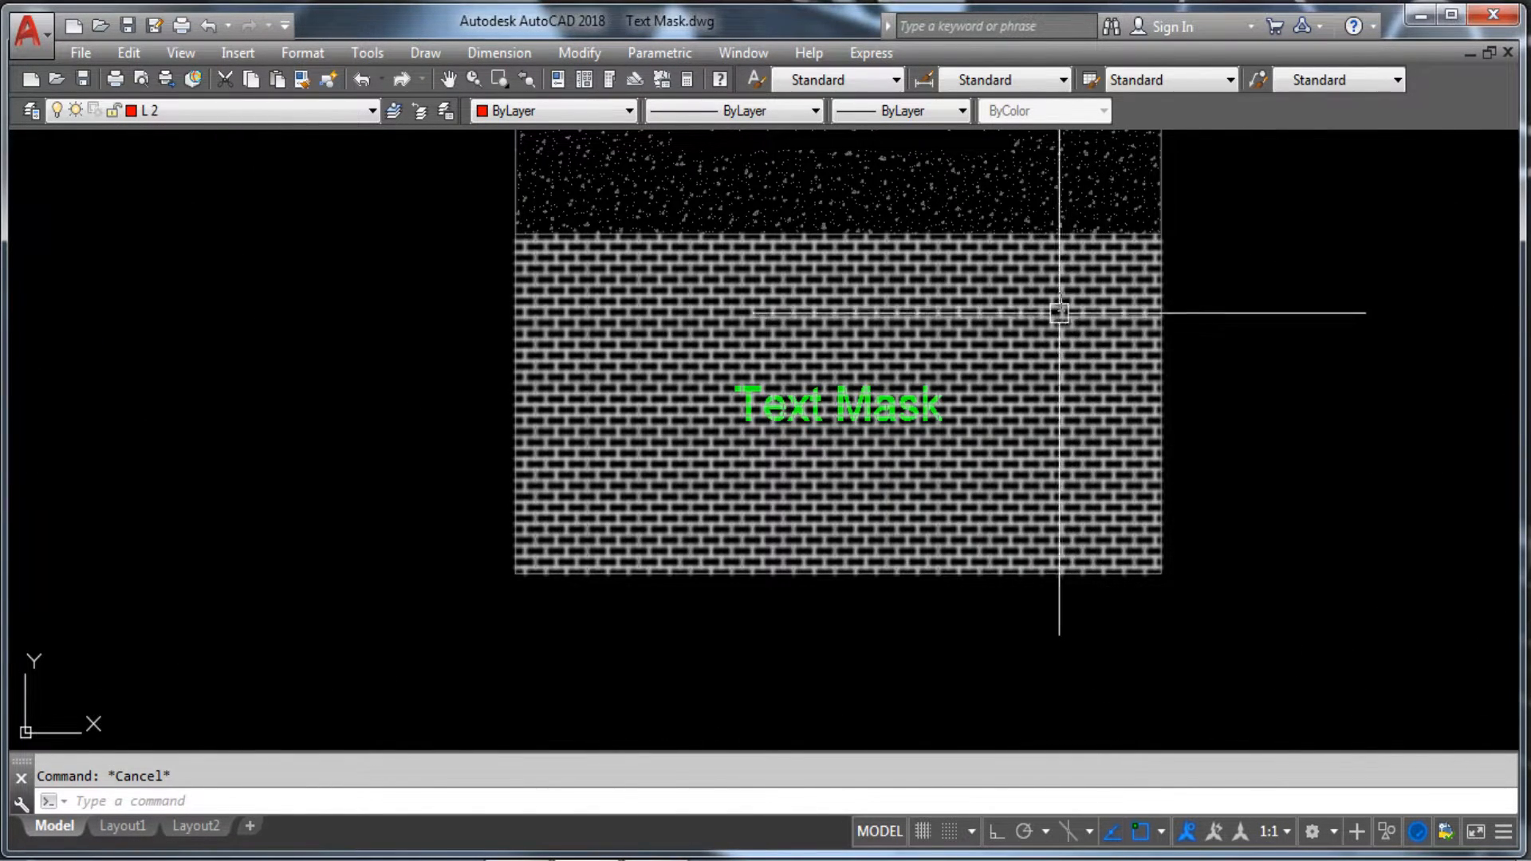
middle_click_drag(1011, 264, 943, 485)
left_click(845, 287)
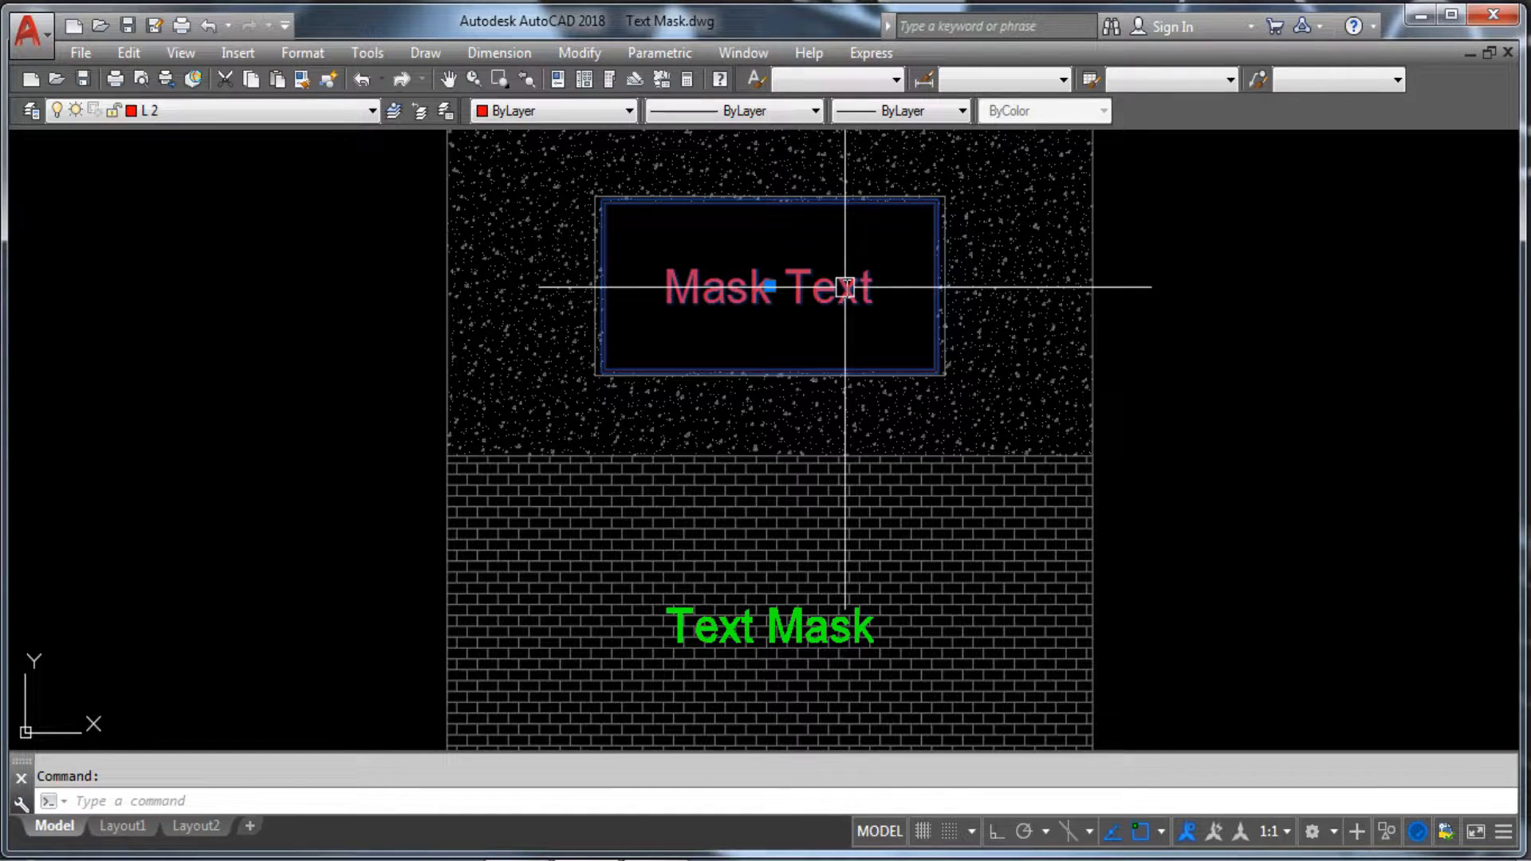
key("Escape")
middle_click_drag(1142, 417, 1098, 280)
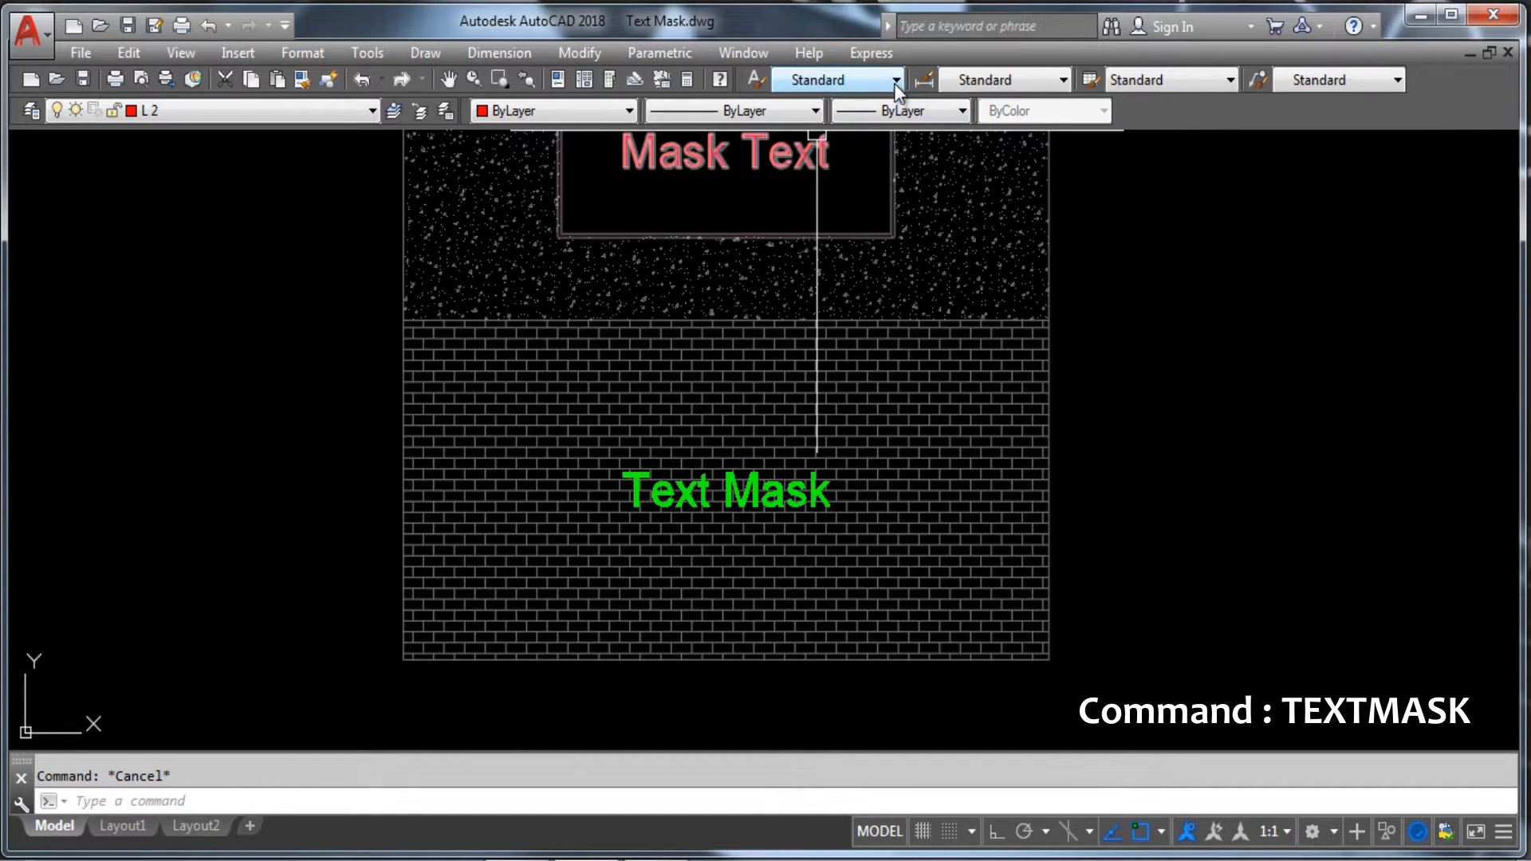
left_click(883, 56)
mouse_move(989, 108)
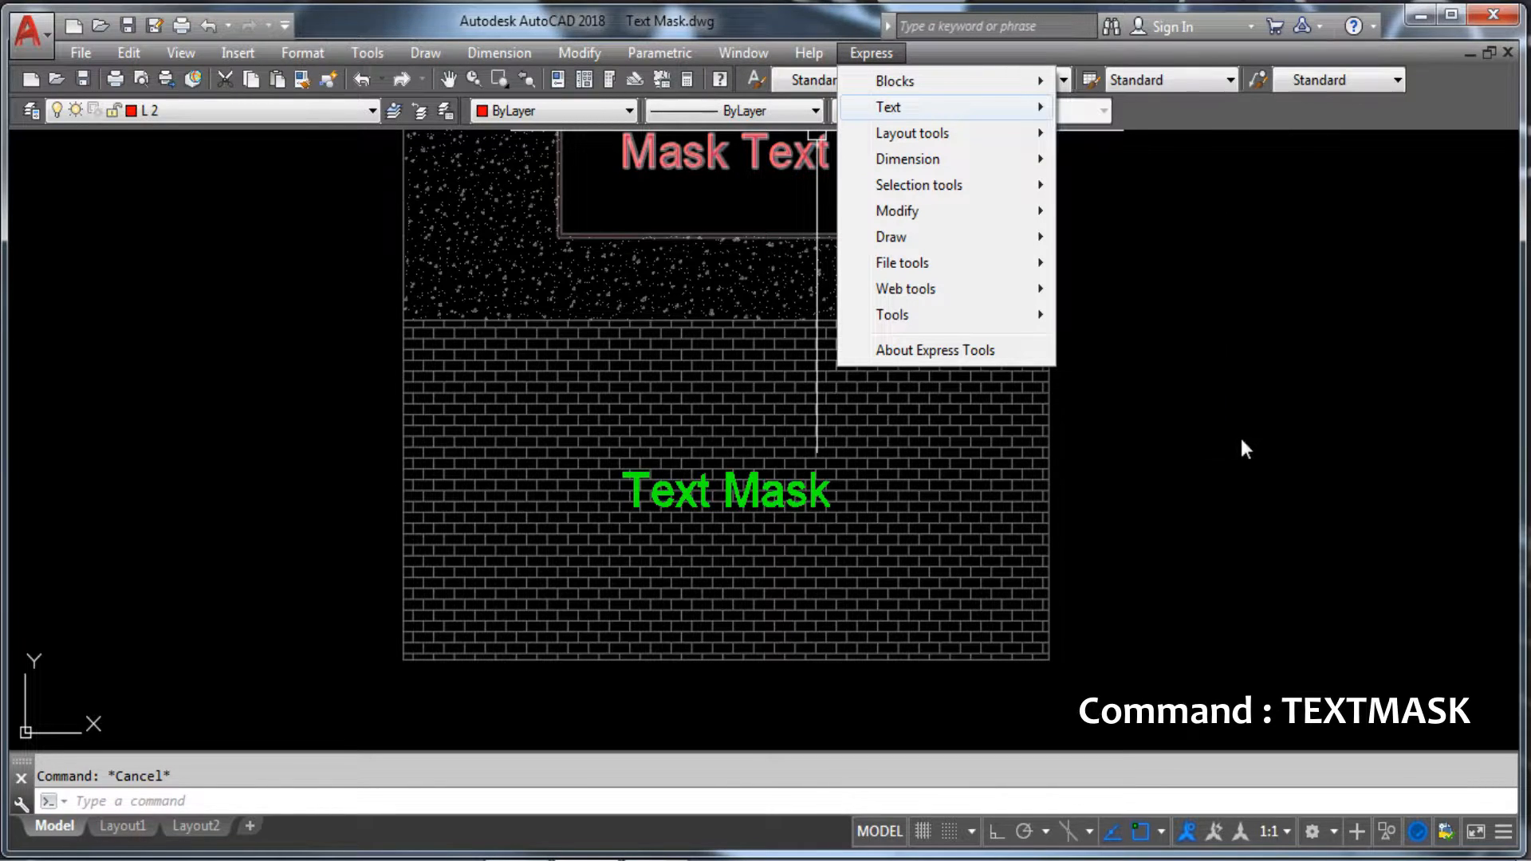
left_click(1190, 498)
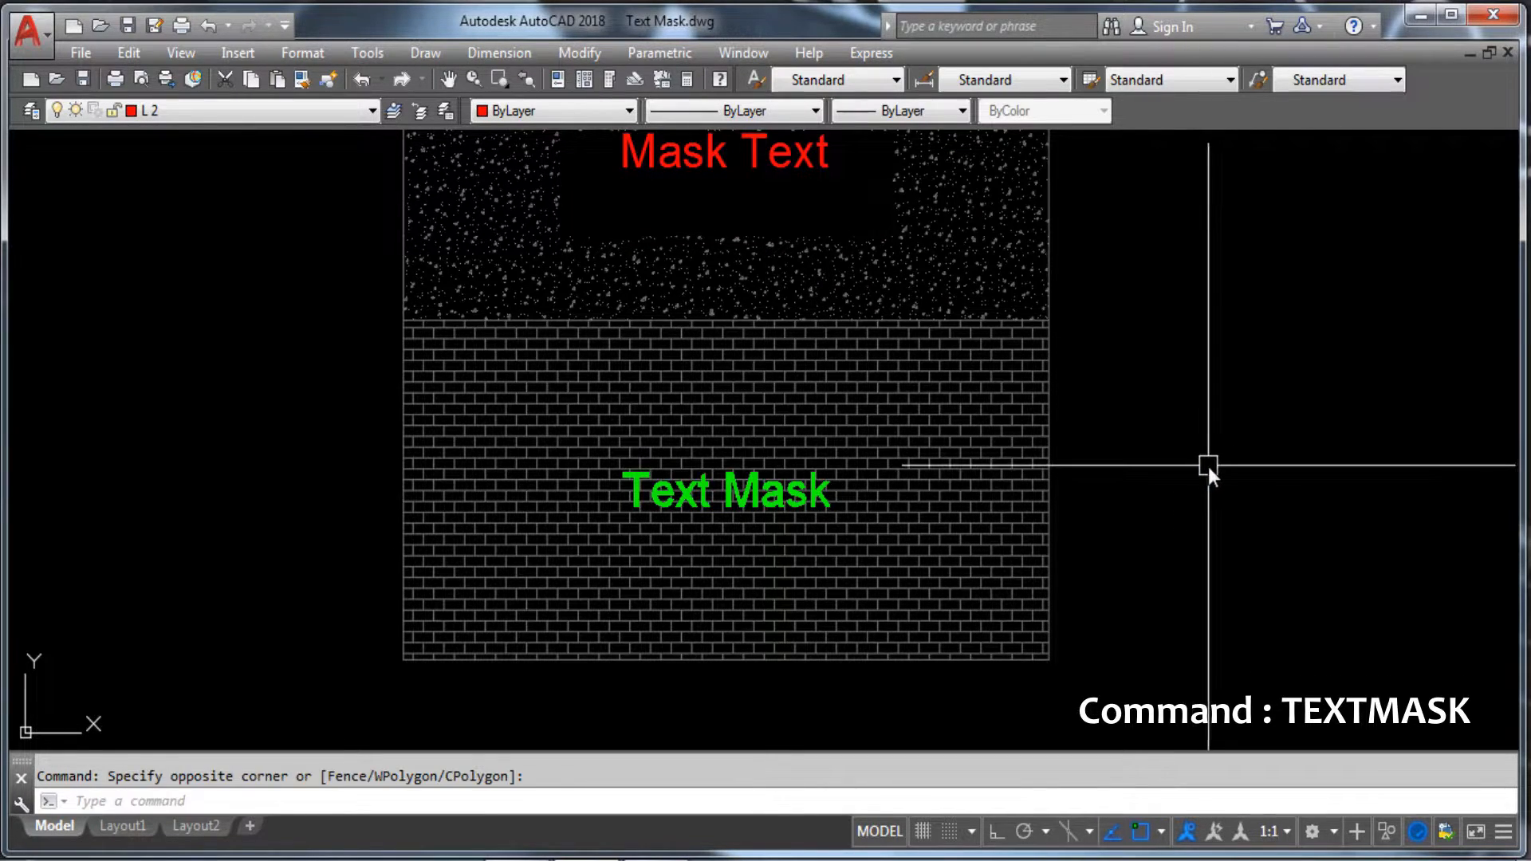
Start the TEXTMASK command and set the mask type to Solid with red as the mask color.
type("TEXt")
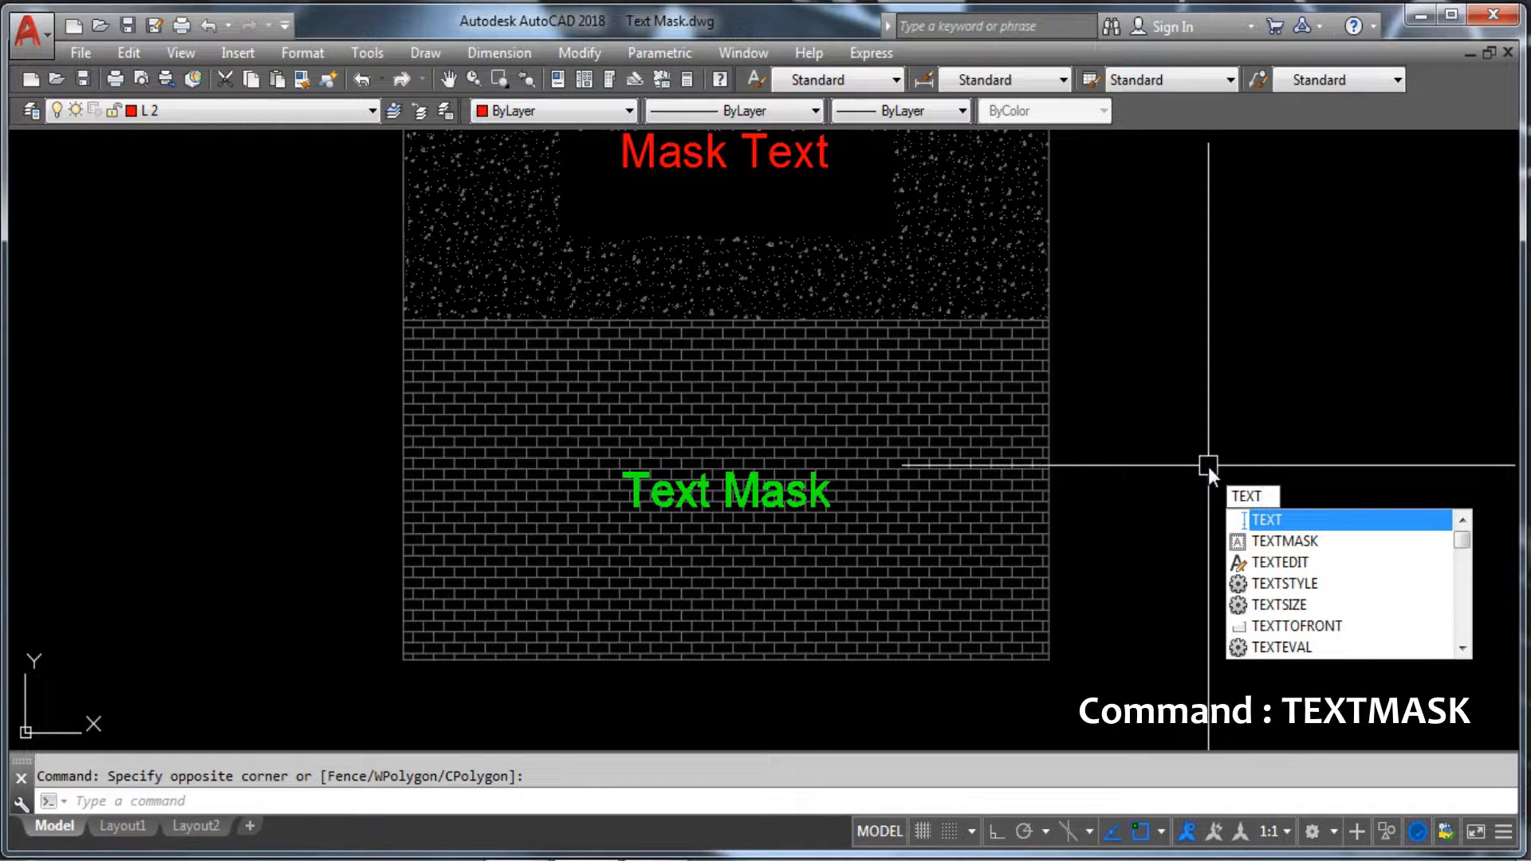
type("MASK")
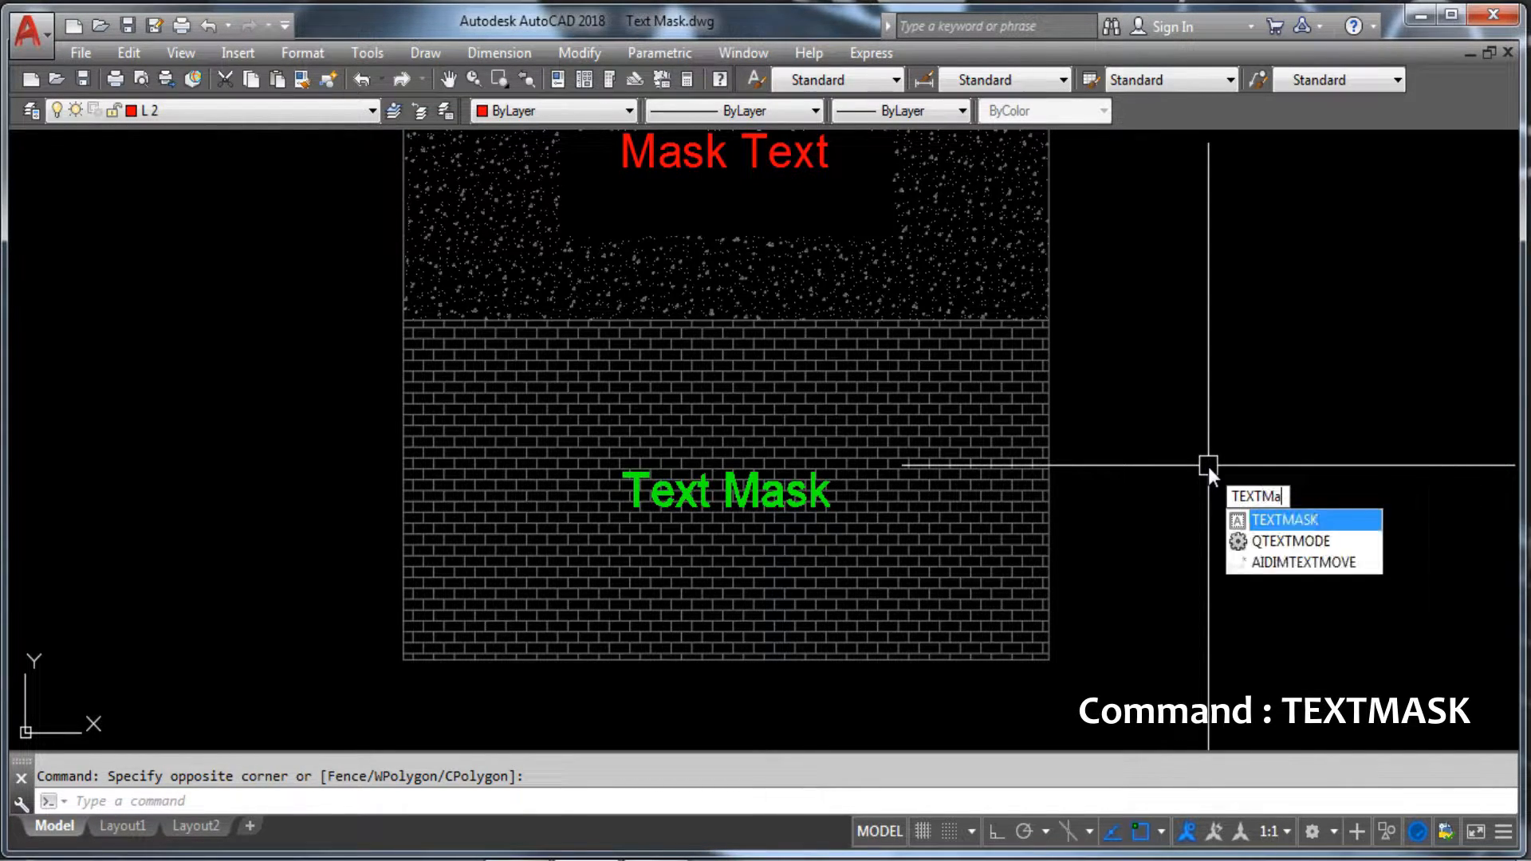
key("Return")
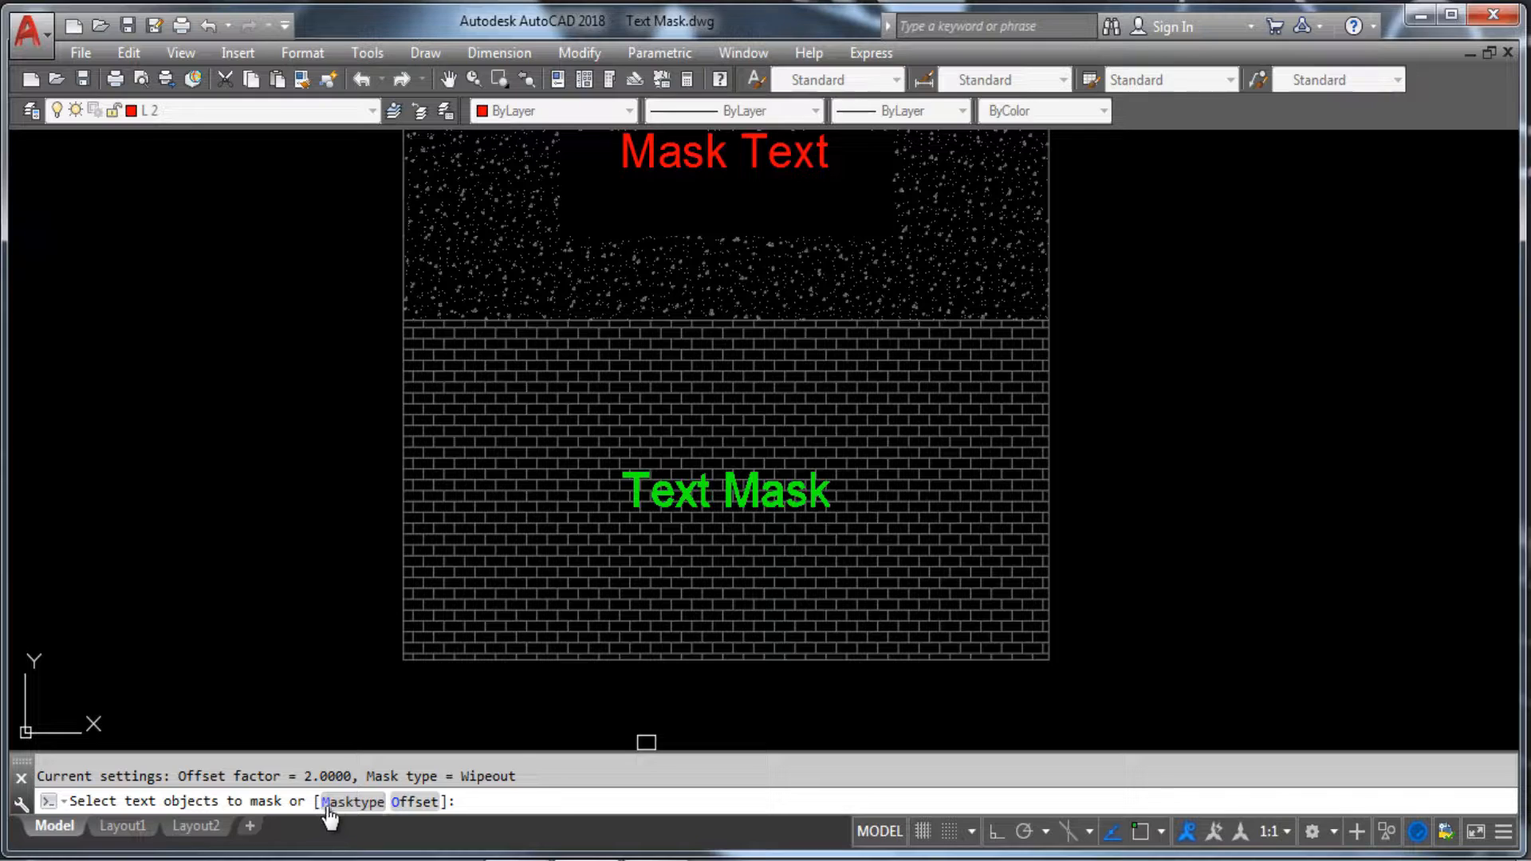
type("m")
key("Return")
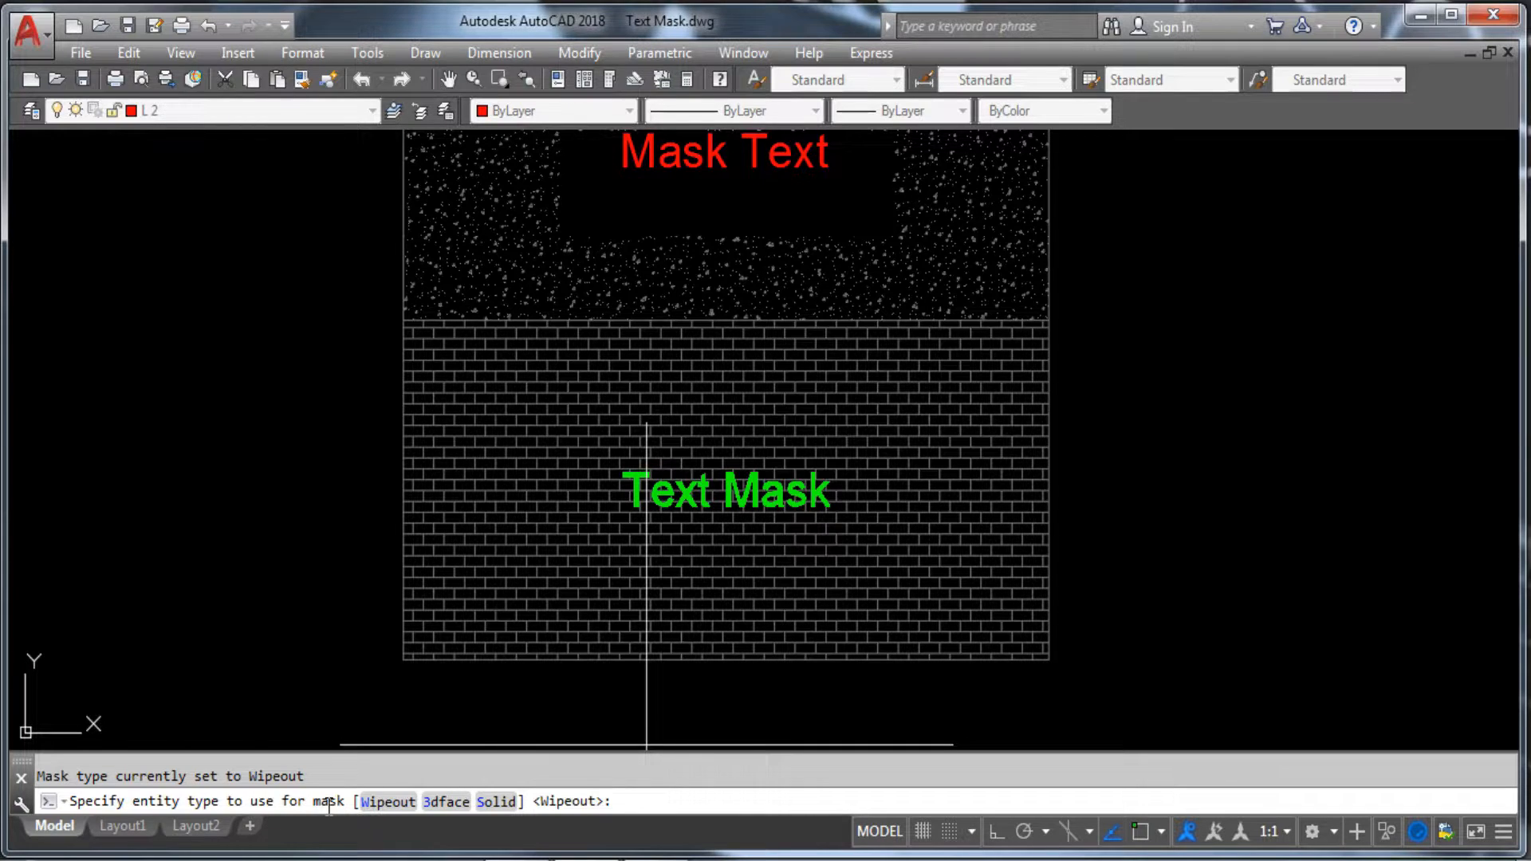
type("s")
key("Return")
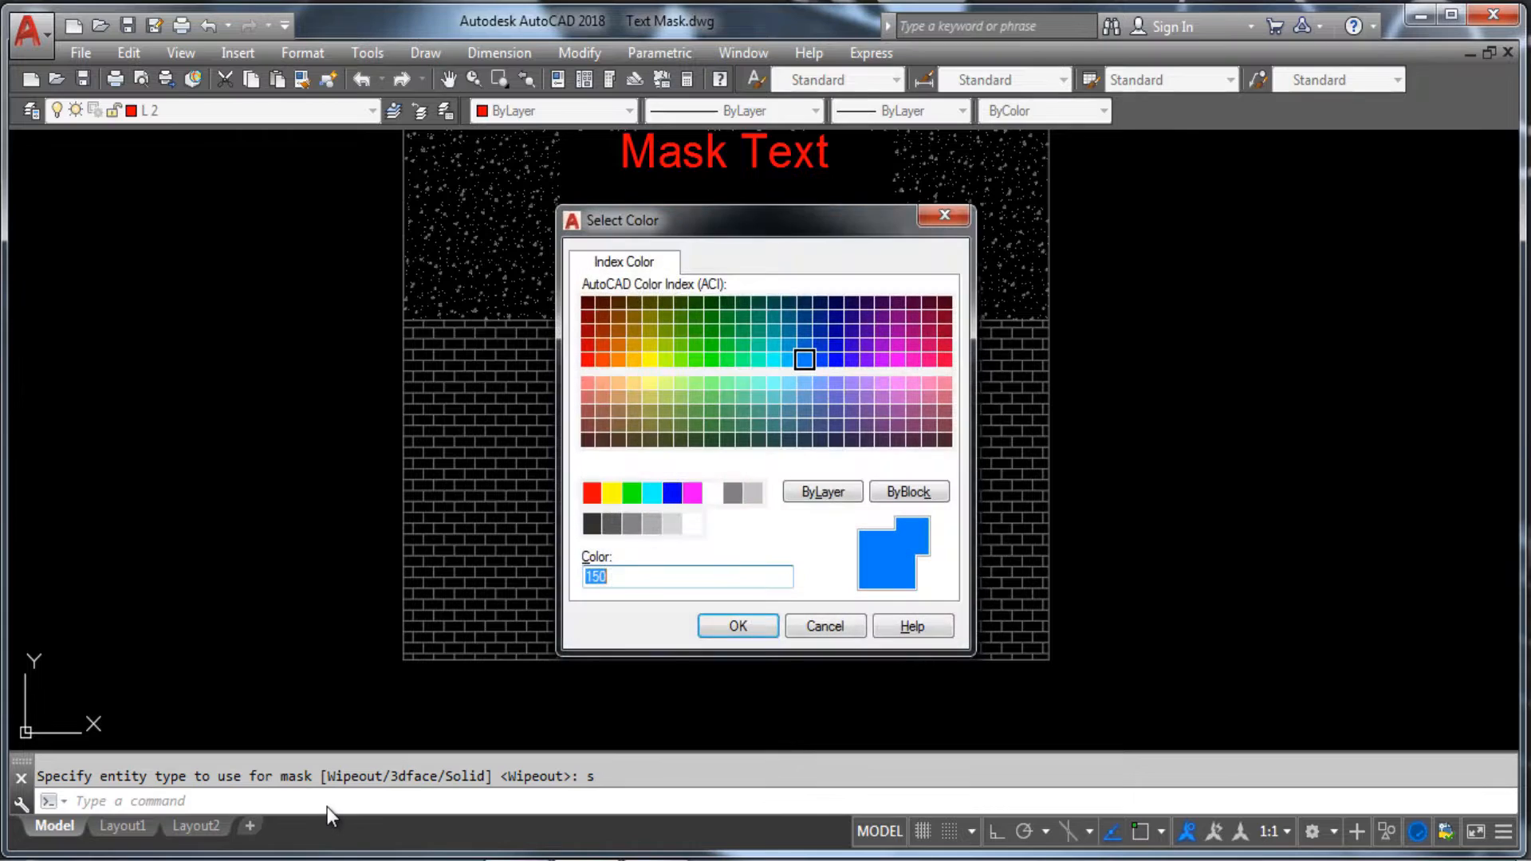
left_click_drag(729, 230, 1195, 183)
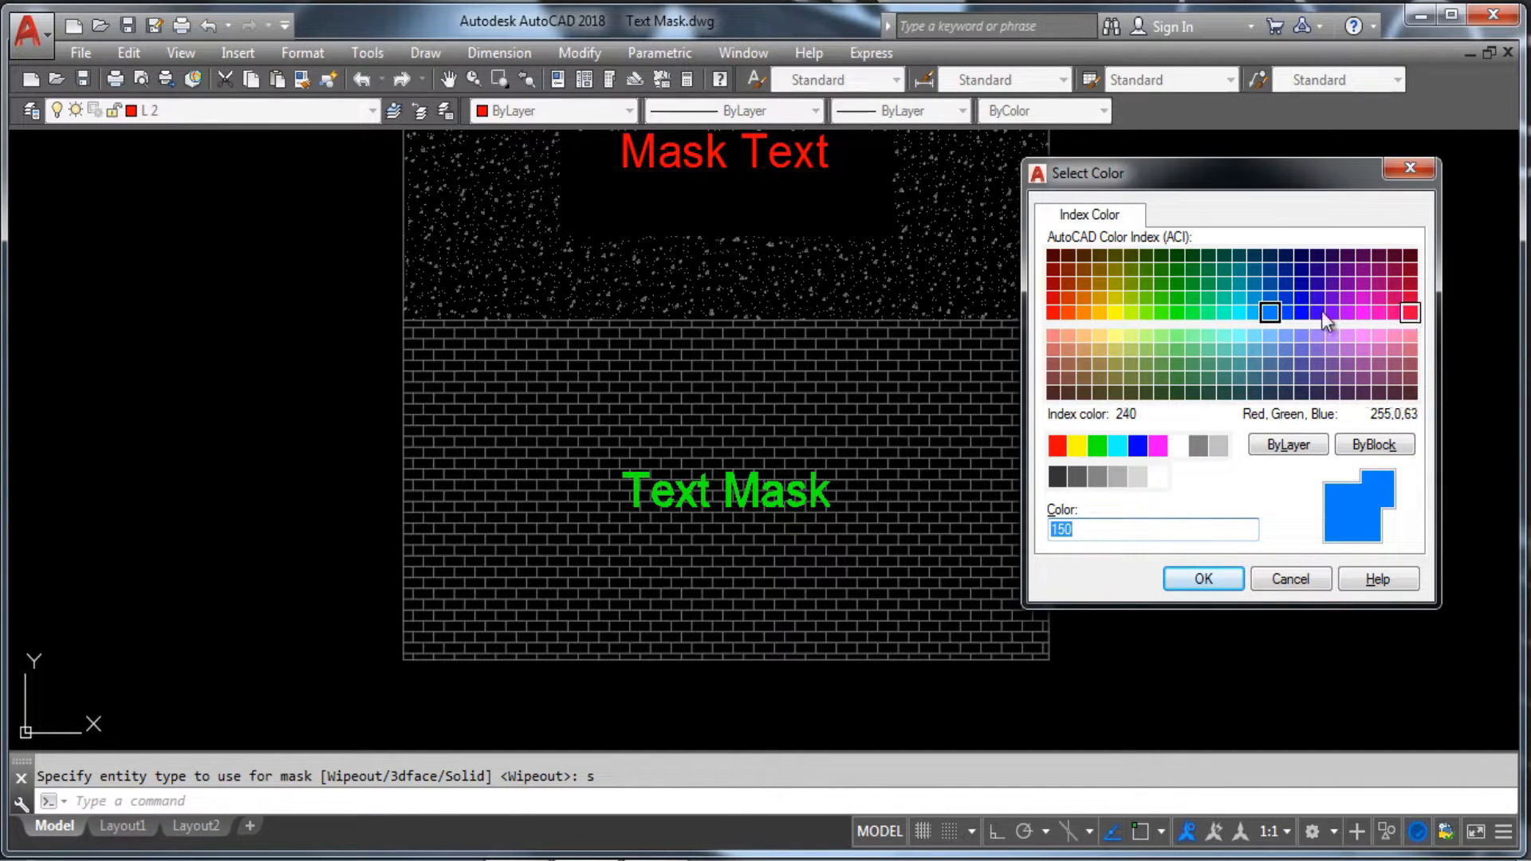
left_click(1056, 444)
left_click(1230, 577)
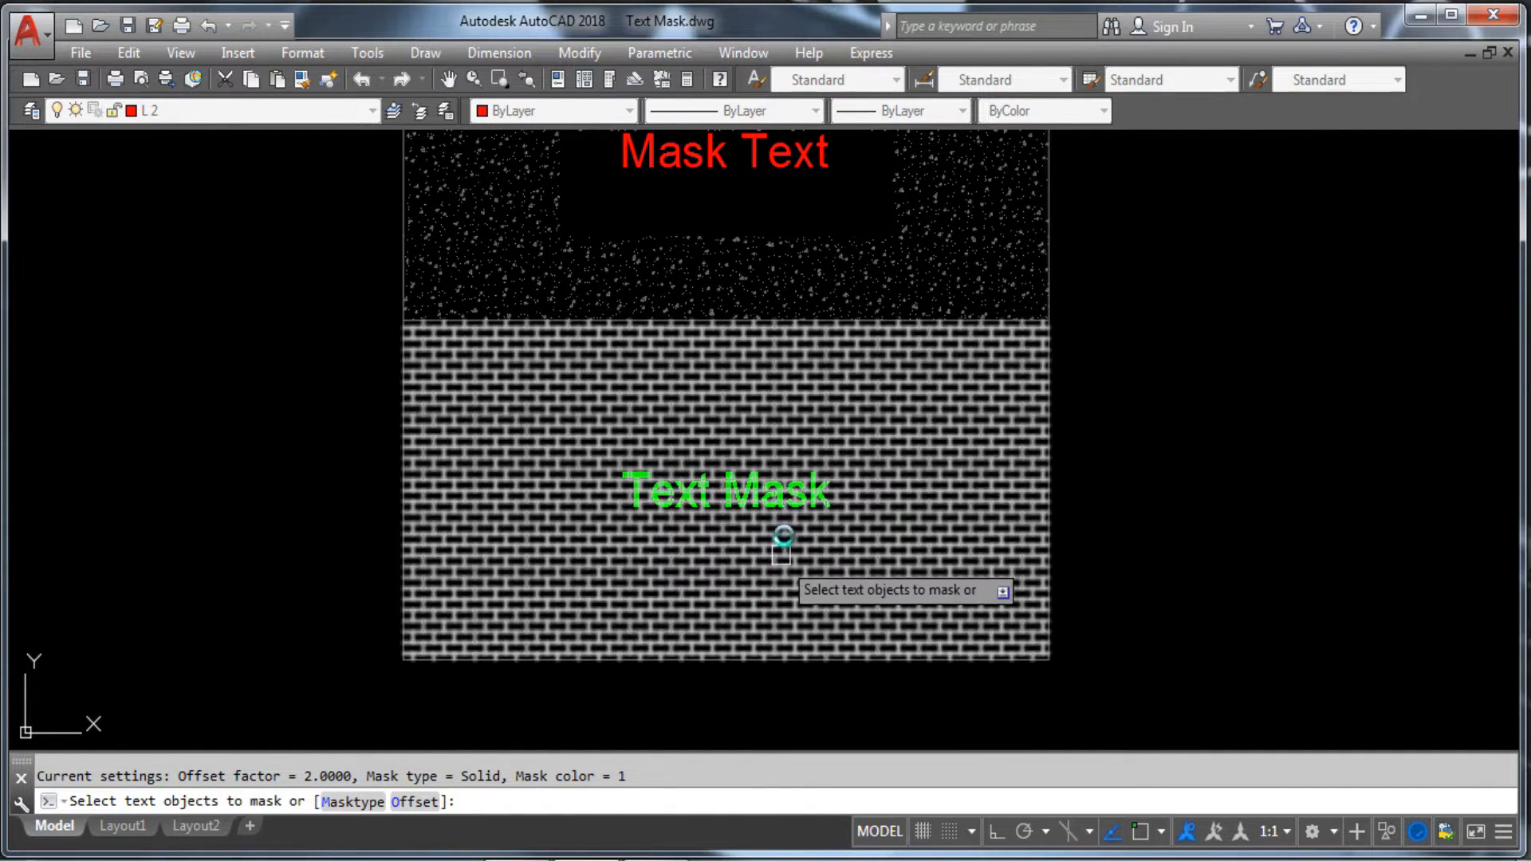
Apply the solid mask to the green "Text Mask" label in the brick hatch.
scroll(805, 485, "up", 10)
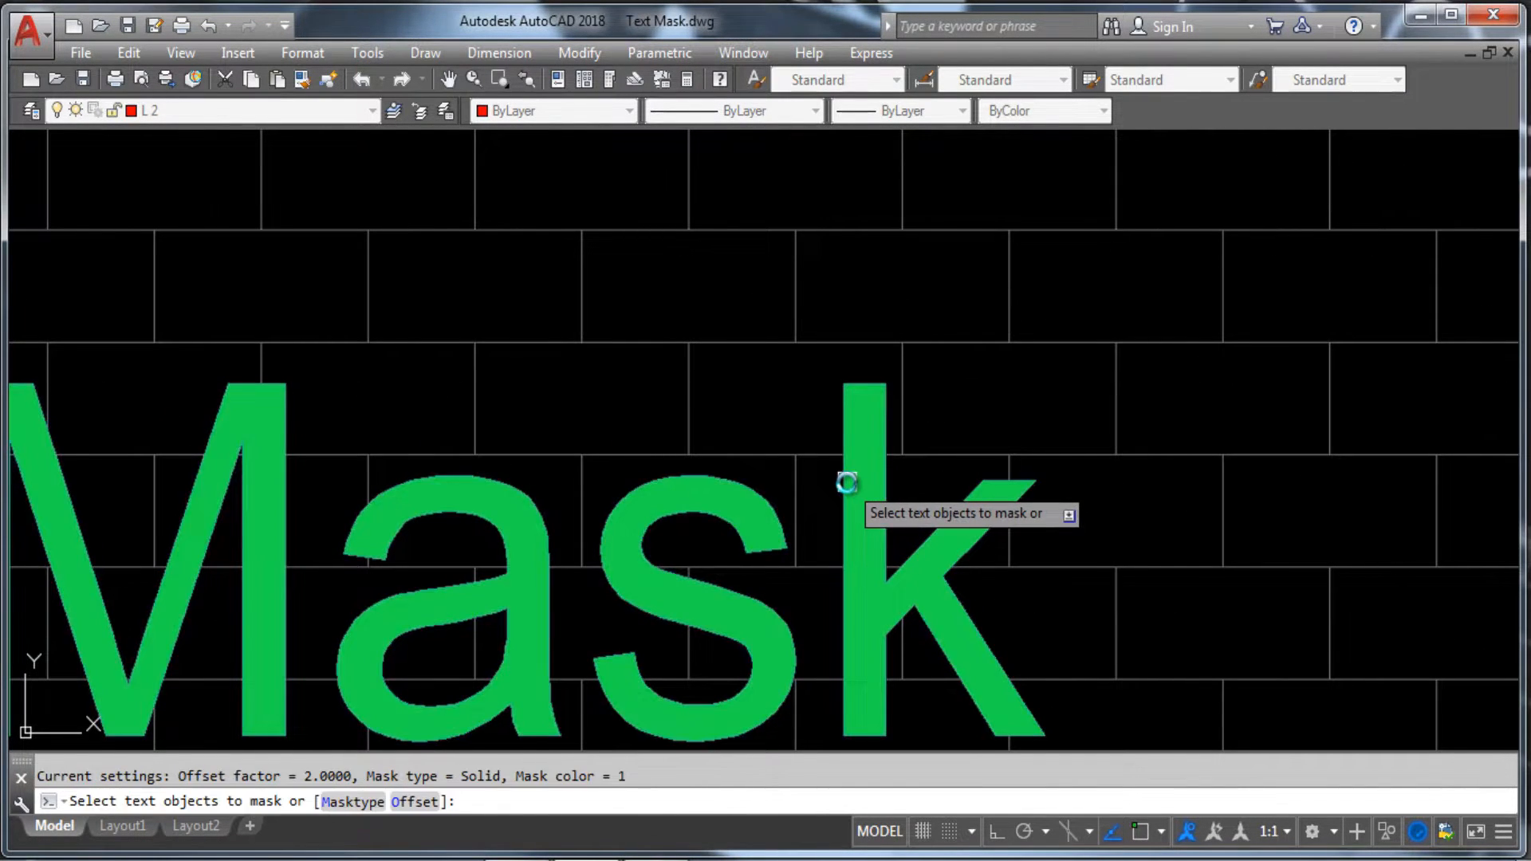
left_click(846, 483)
key("Return")
scroll(843, 479, "down", 12)
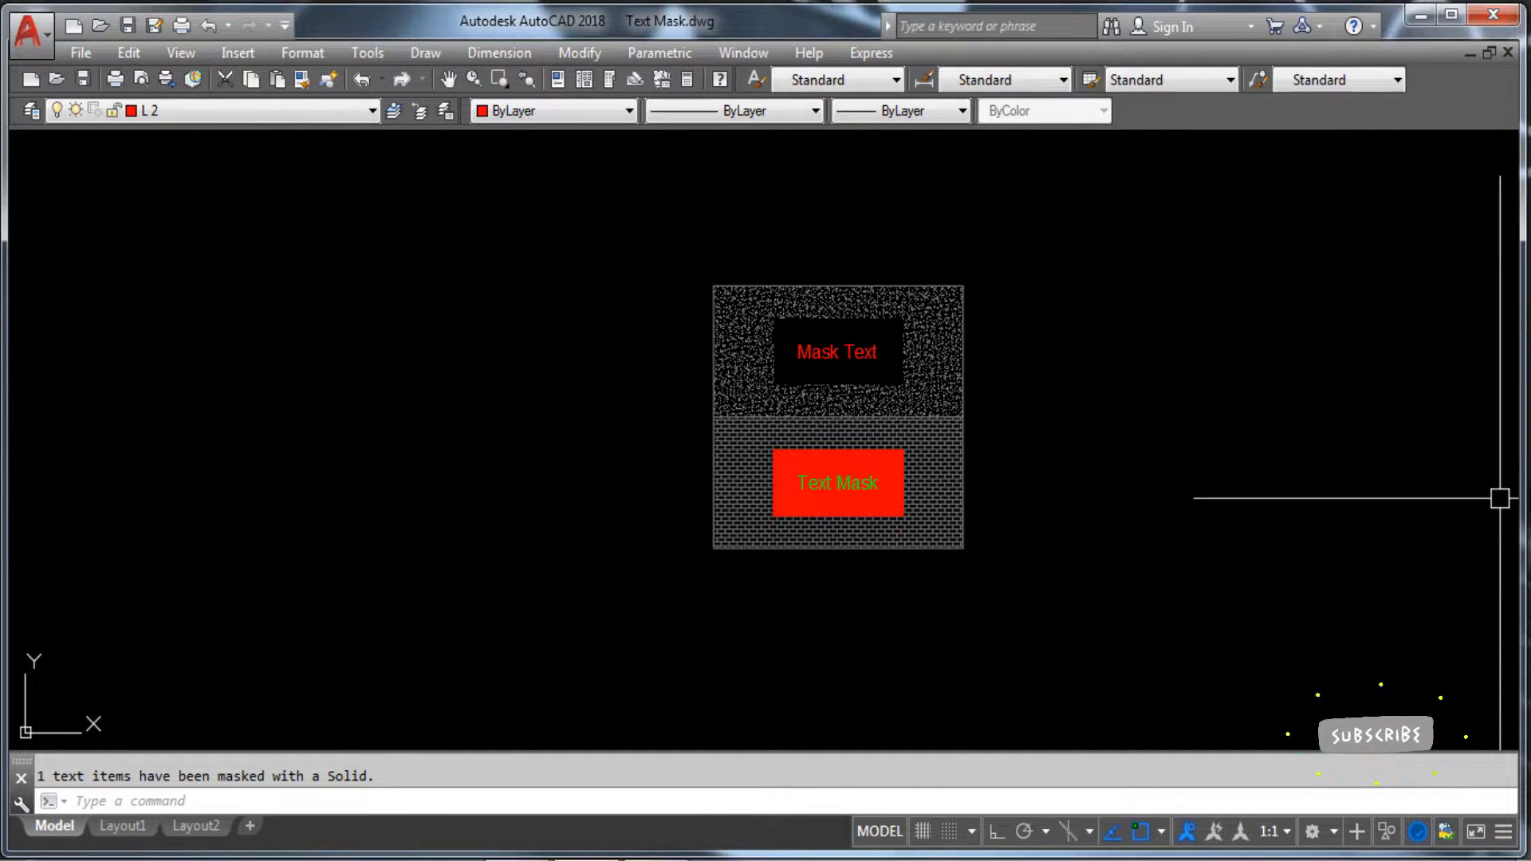
Erase the green "Text Mask" label together with its red solid mask from the brick hatch.
middle_click_drag(1320, 482, 1180, 422)
scroll(860, 413, "up", 2)
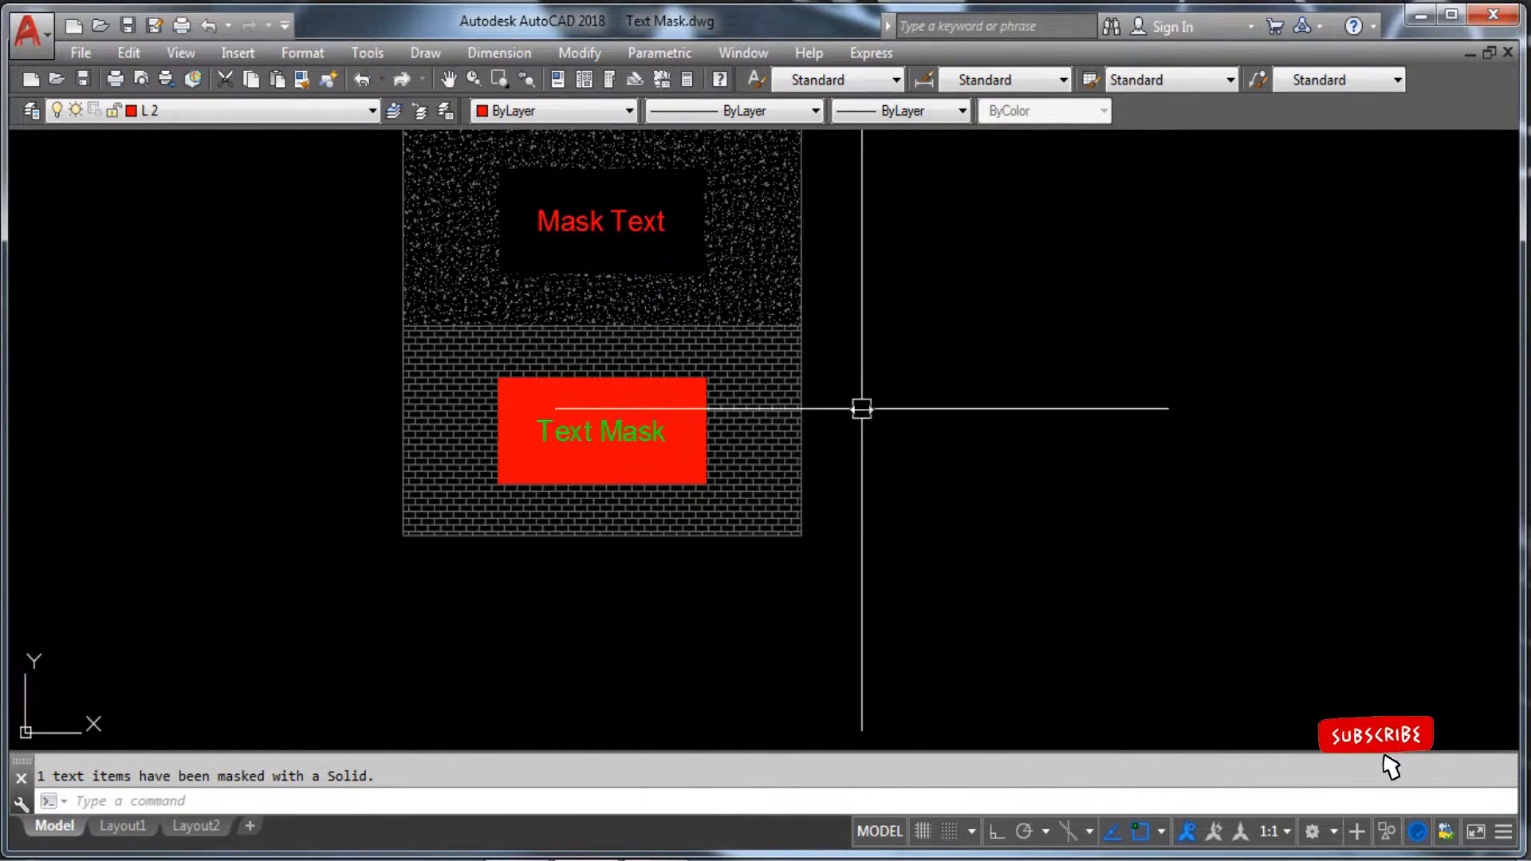
middle_click_drag(954, 337, 934, 476)
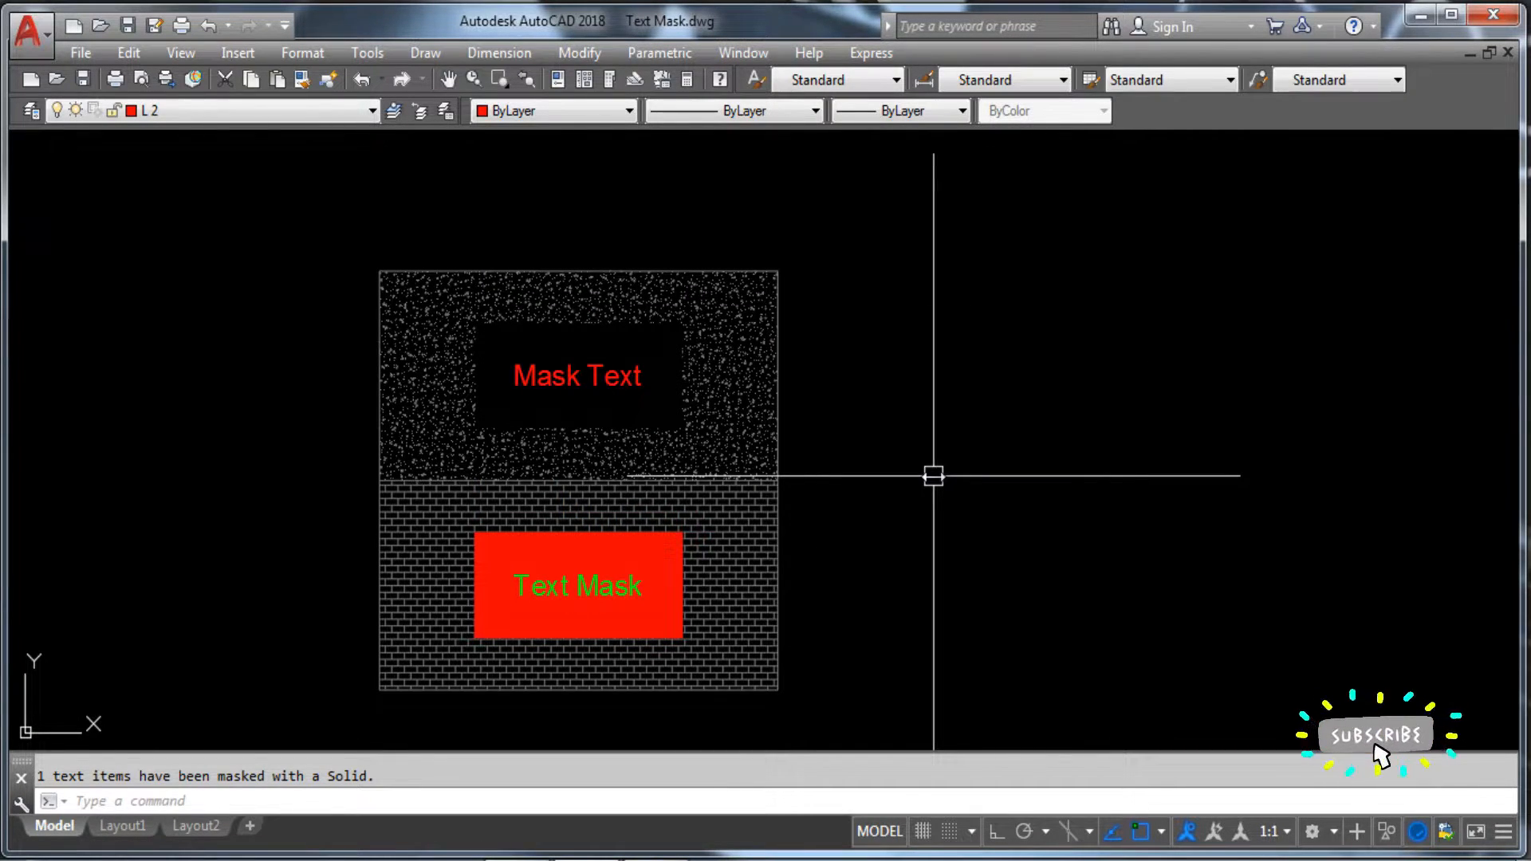
middle_click_drag(1047, 461, 865, 411)
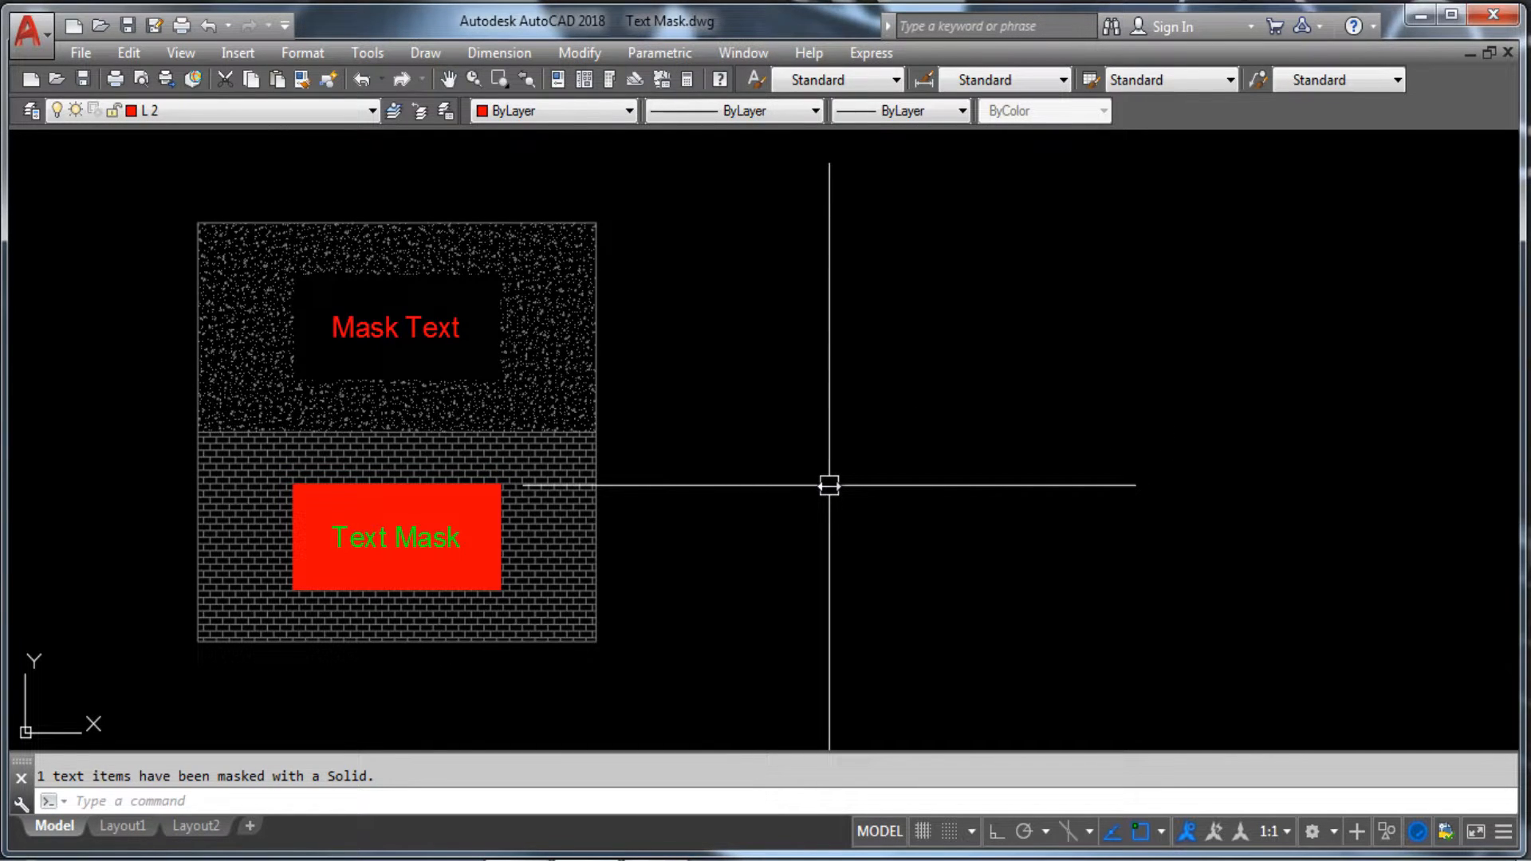
scroll(342, 578, "up", 2)
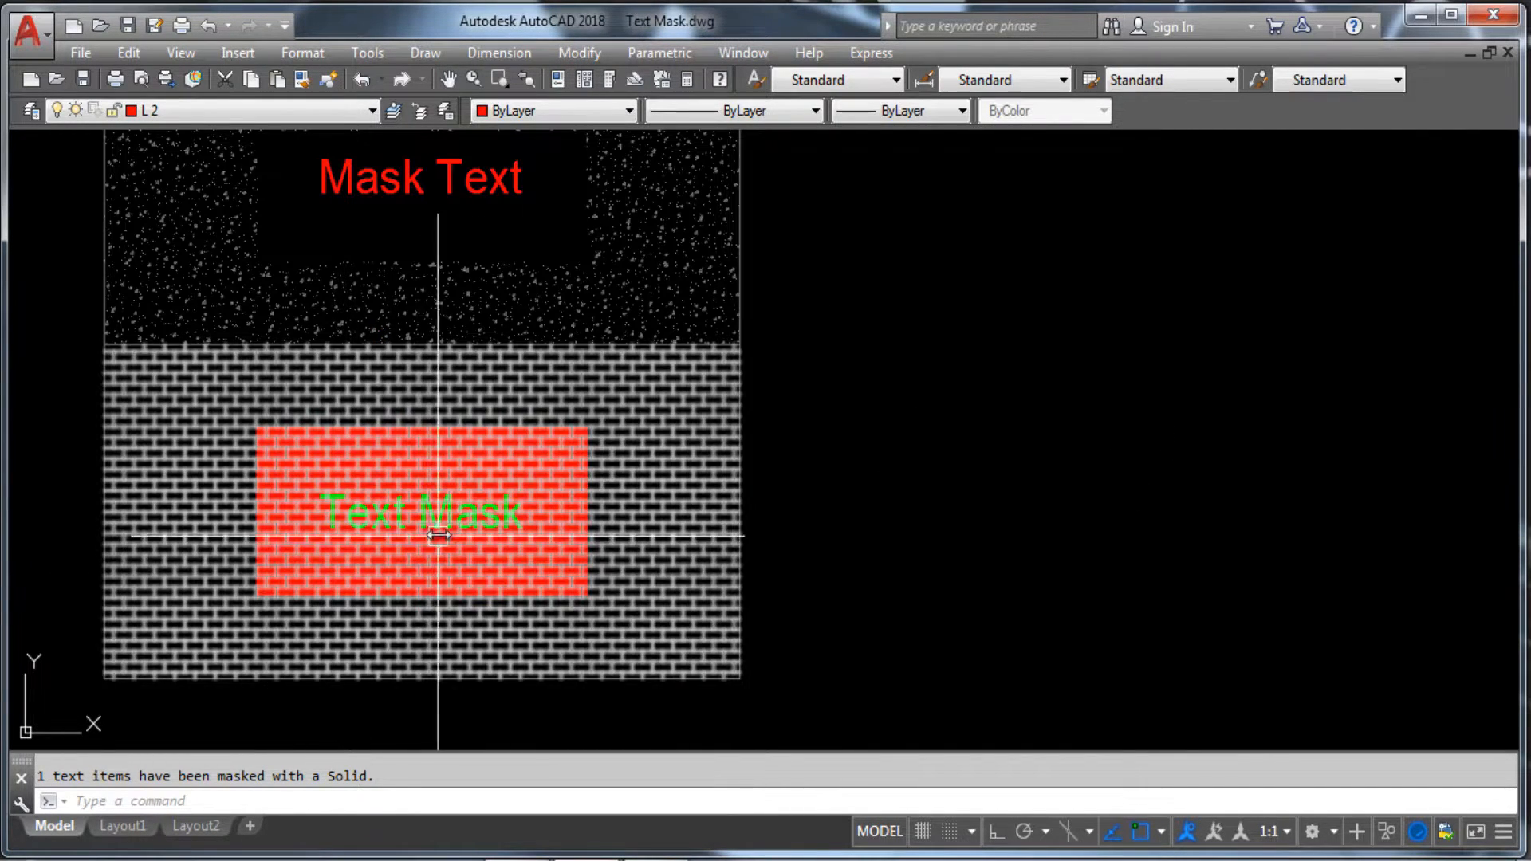
scroll(446, 532, "up", 3)
left_click(452, 509)
key("Delete")
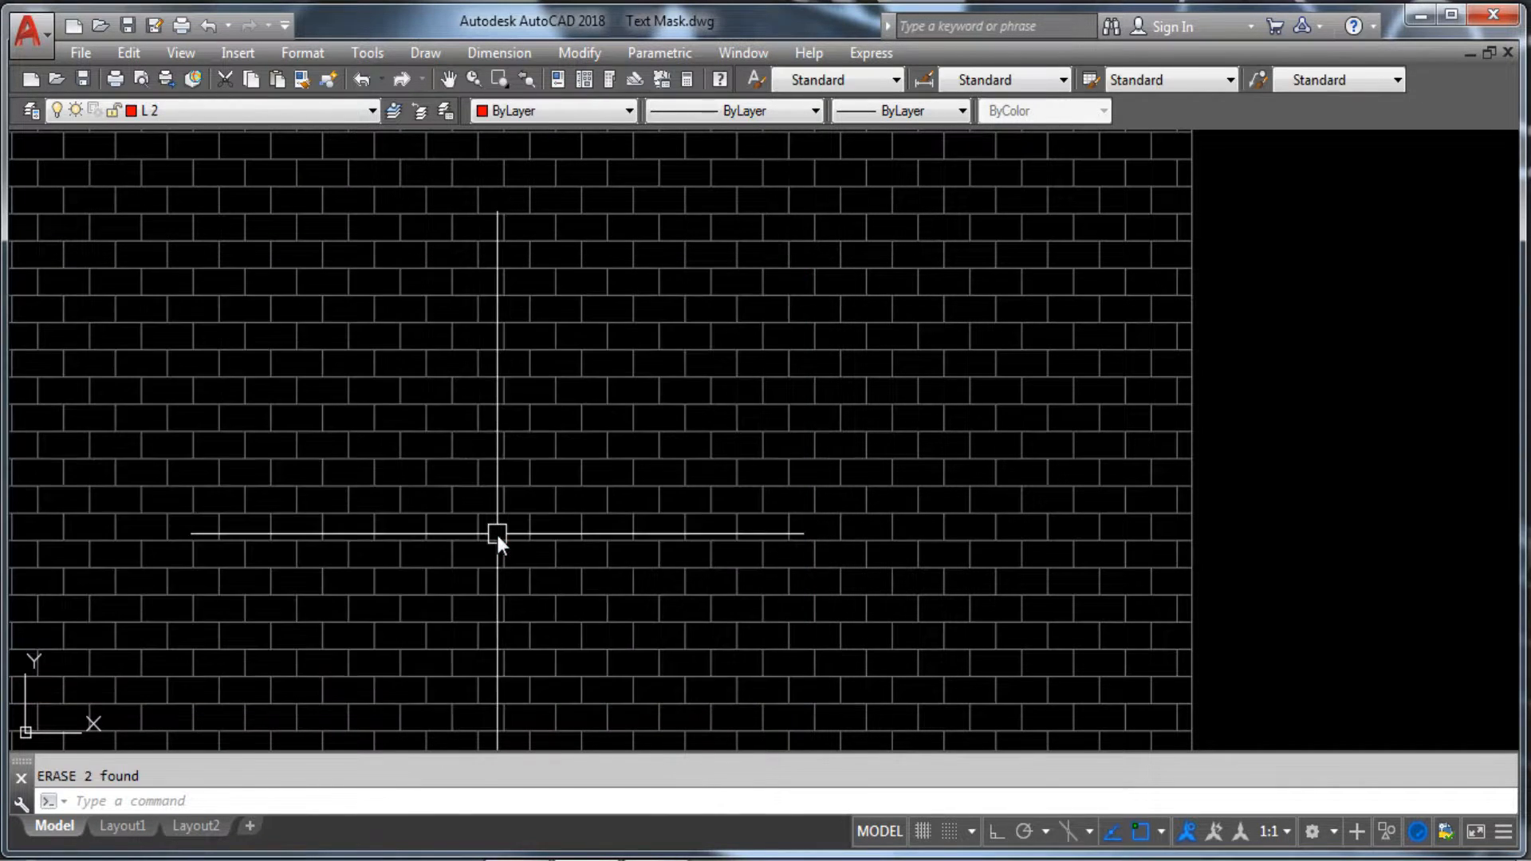
scroll(496, 535, "down", 5)
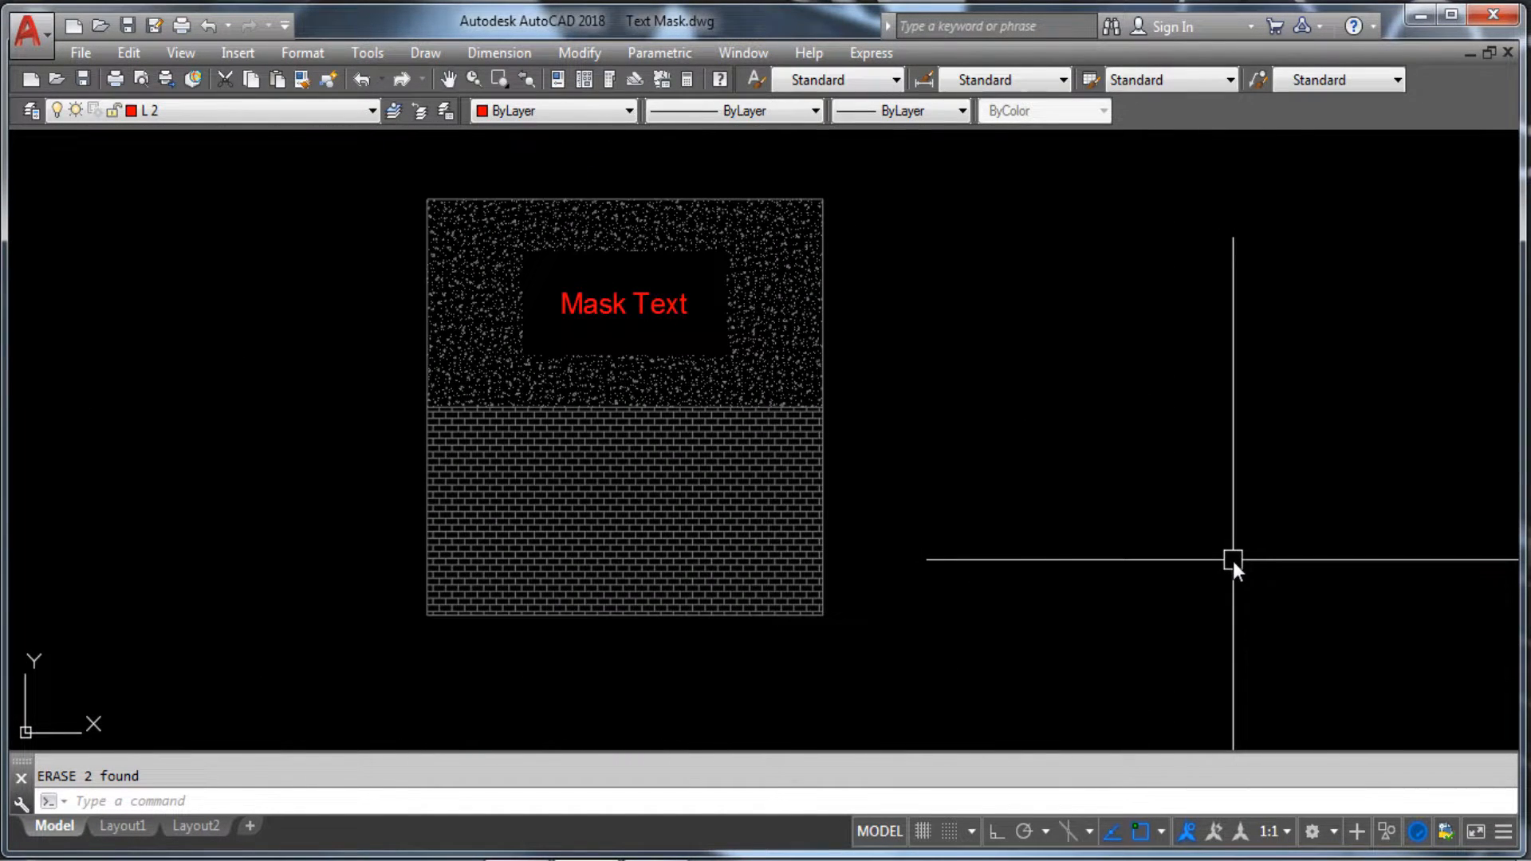
middle_click_drag(1117, 524, 1022, 466)
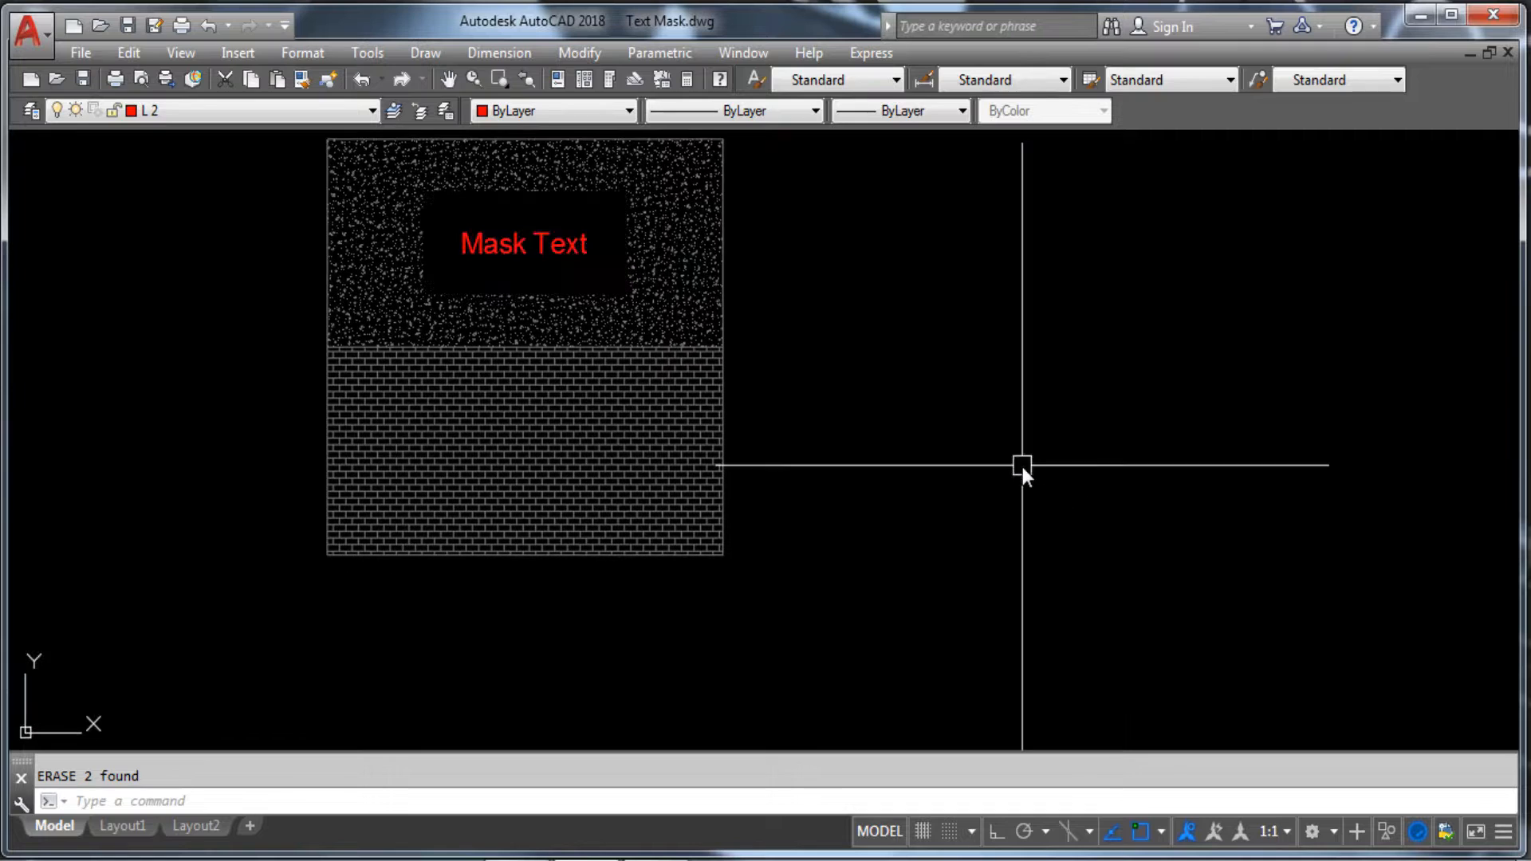
Create multiline text reading "SM Techs" in the empty area beside the brick hatch.
type("mt")
key("Return")
left_click(874, 394)
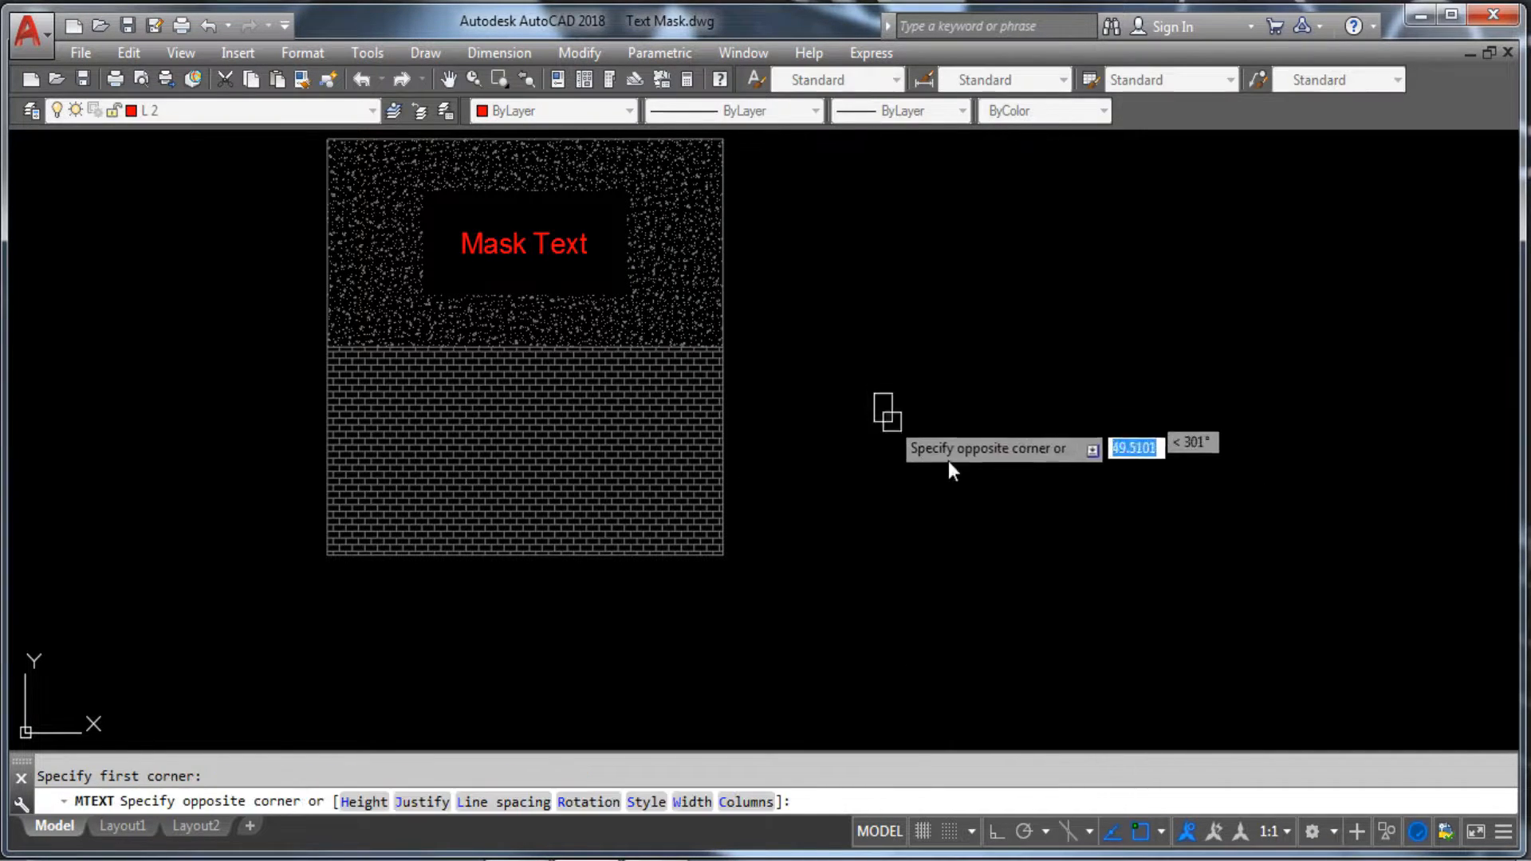
left_click(1094, 495)
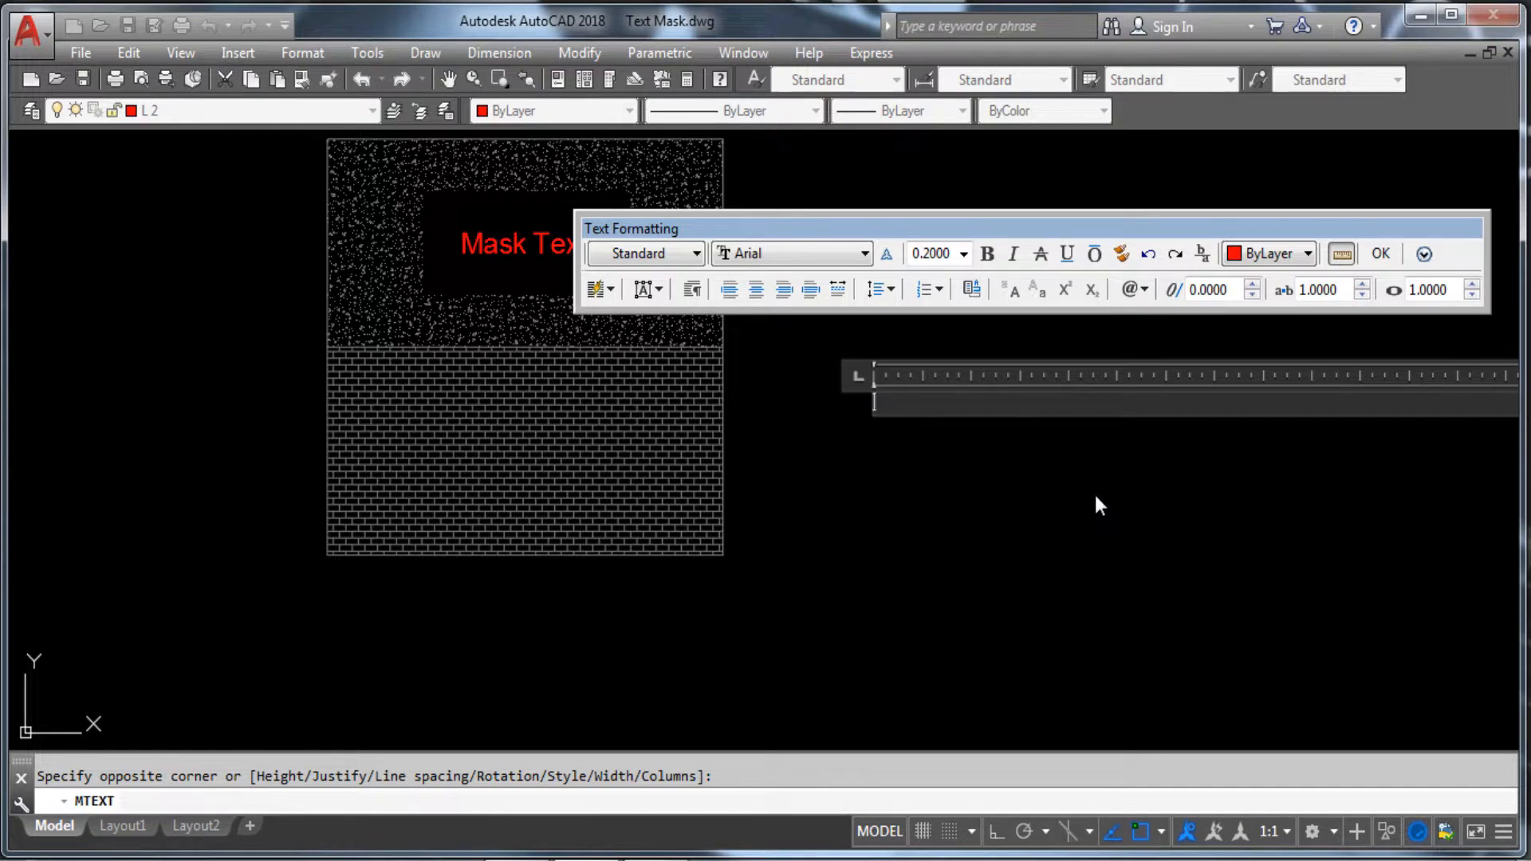
type("SM ")
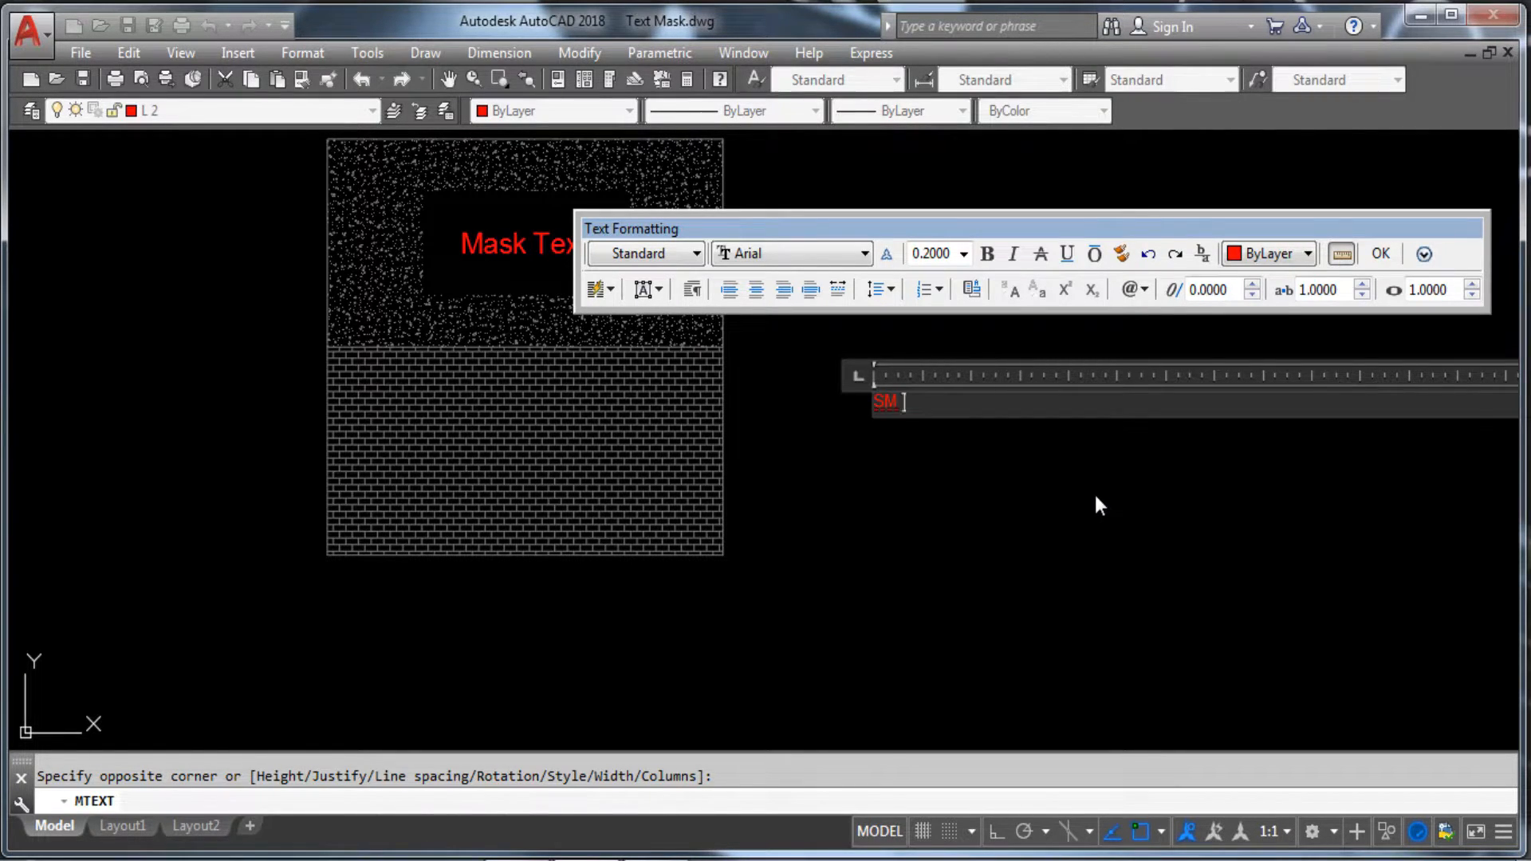
type("Techs")
Set the "SM Techs" text height to 10 and finish the text.
left_click_drag(963, 400, 825, 390)
left_click(960, 255)
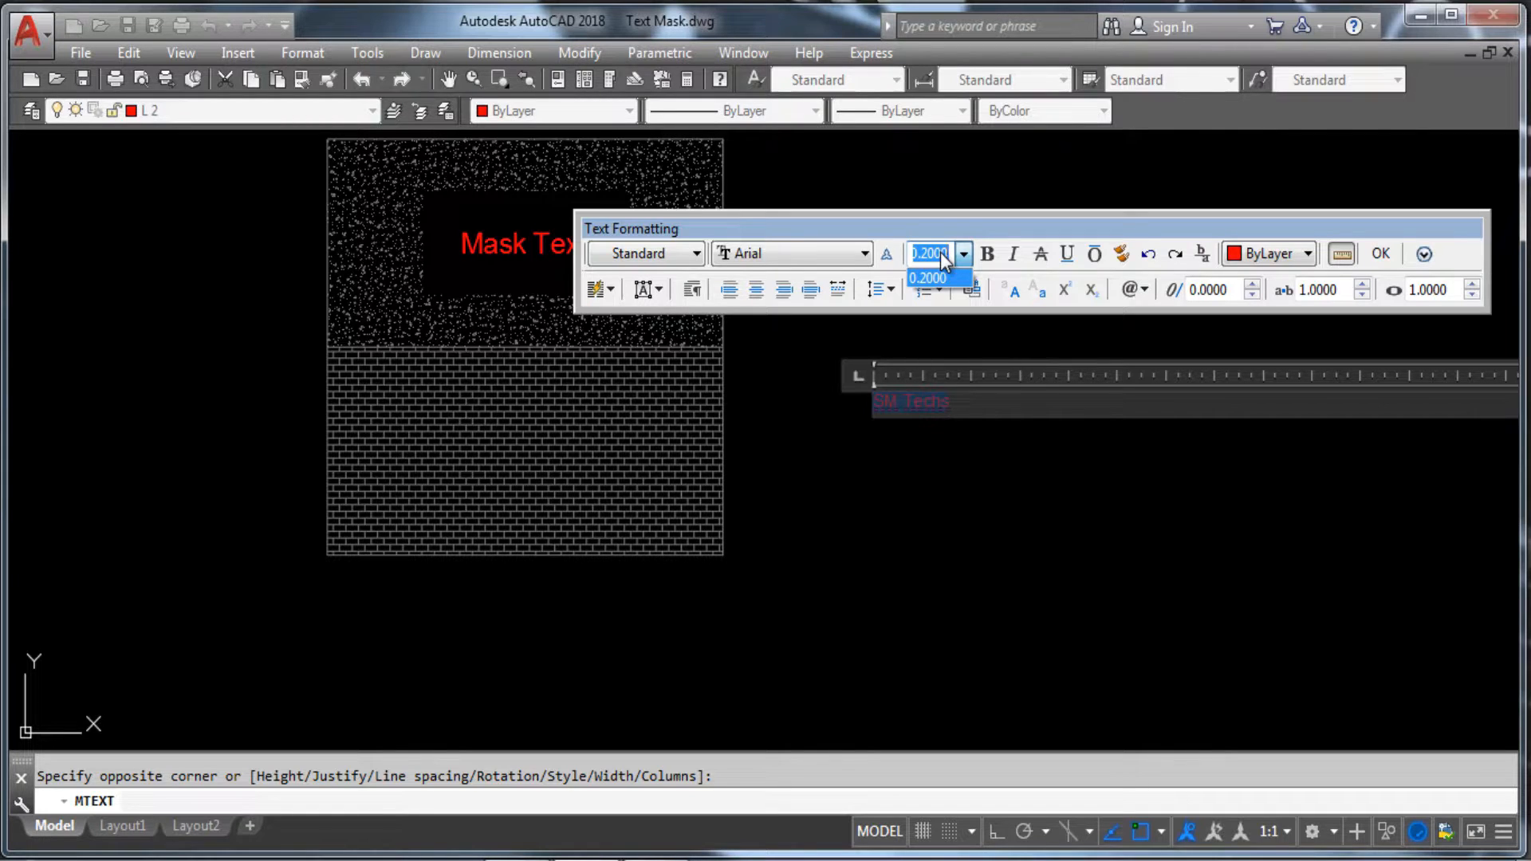
type("10")
key("Return")
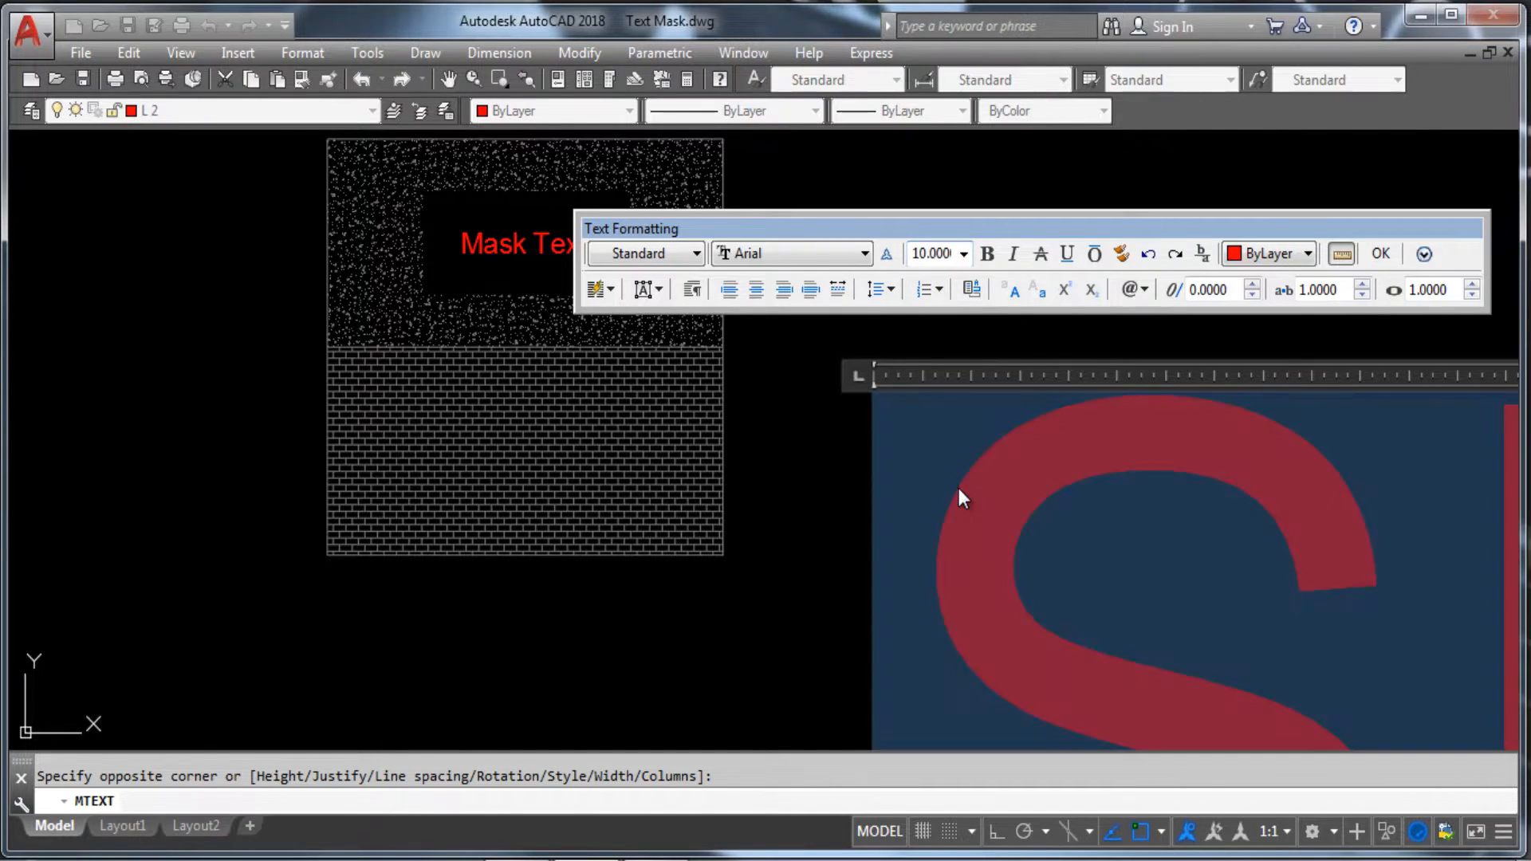
scroll(960, 490, "down", 6)
left_click(893, 622)
Edit the "SM Techs" text and set its height to 100.
scroll(949, 473, "up", 8)
scroll(890, 429, "up", 5)
double_click(911, 419)
left_click(925, 270)
type("100")
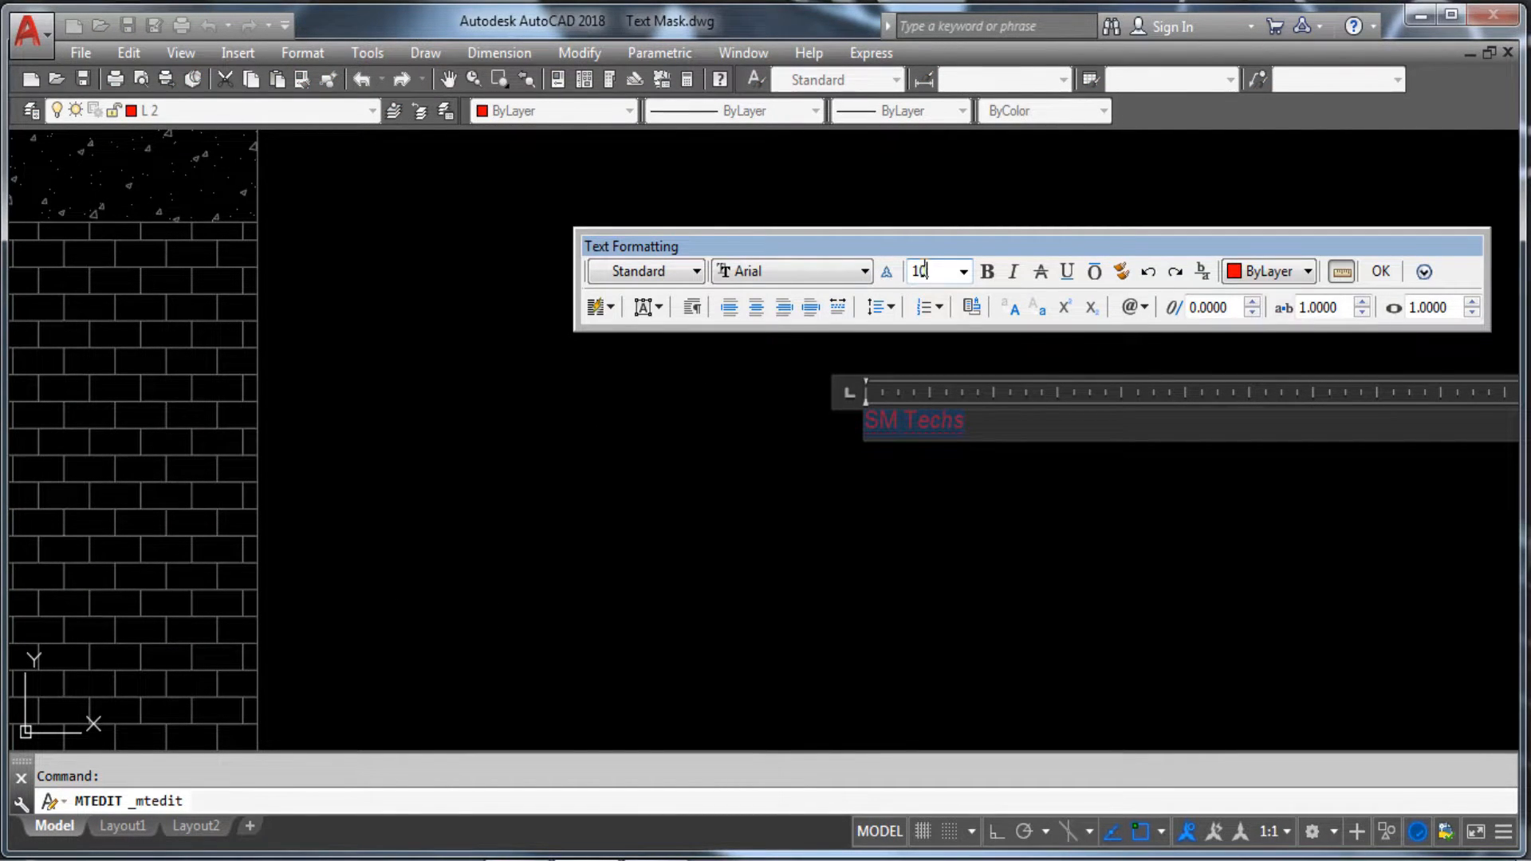
key("Return")
scroll(932, 494, "down", 10)
left_click(1067, 581)
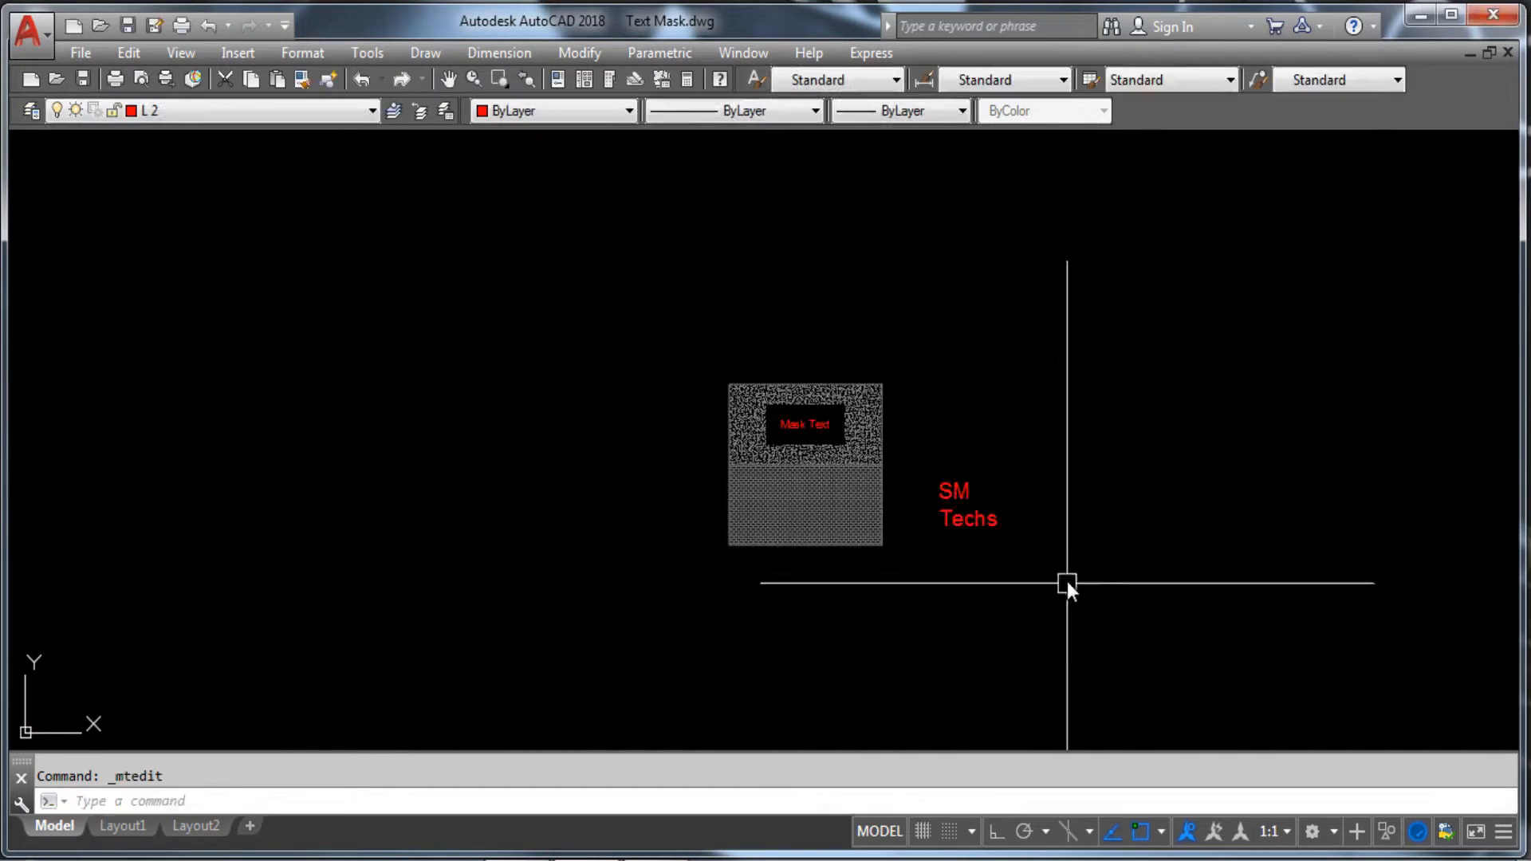
Widen the "SM Techs" text box so both words fit on one line.
scroll(1001, 517, "up", 4)
left_click(976, 528)
double_click(977, 535)
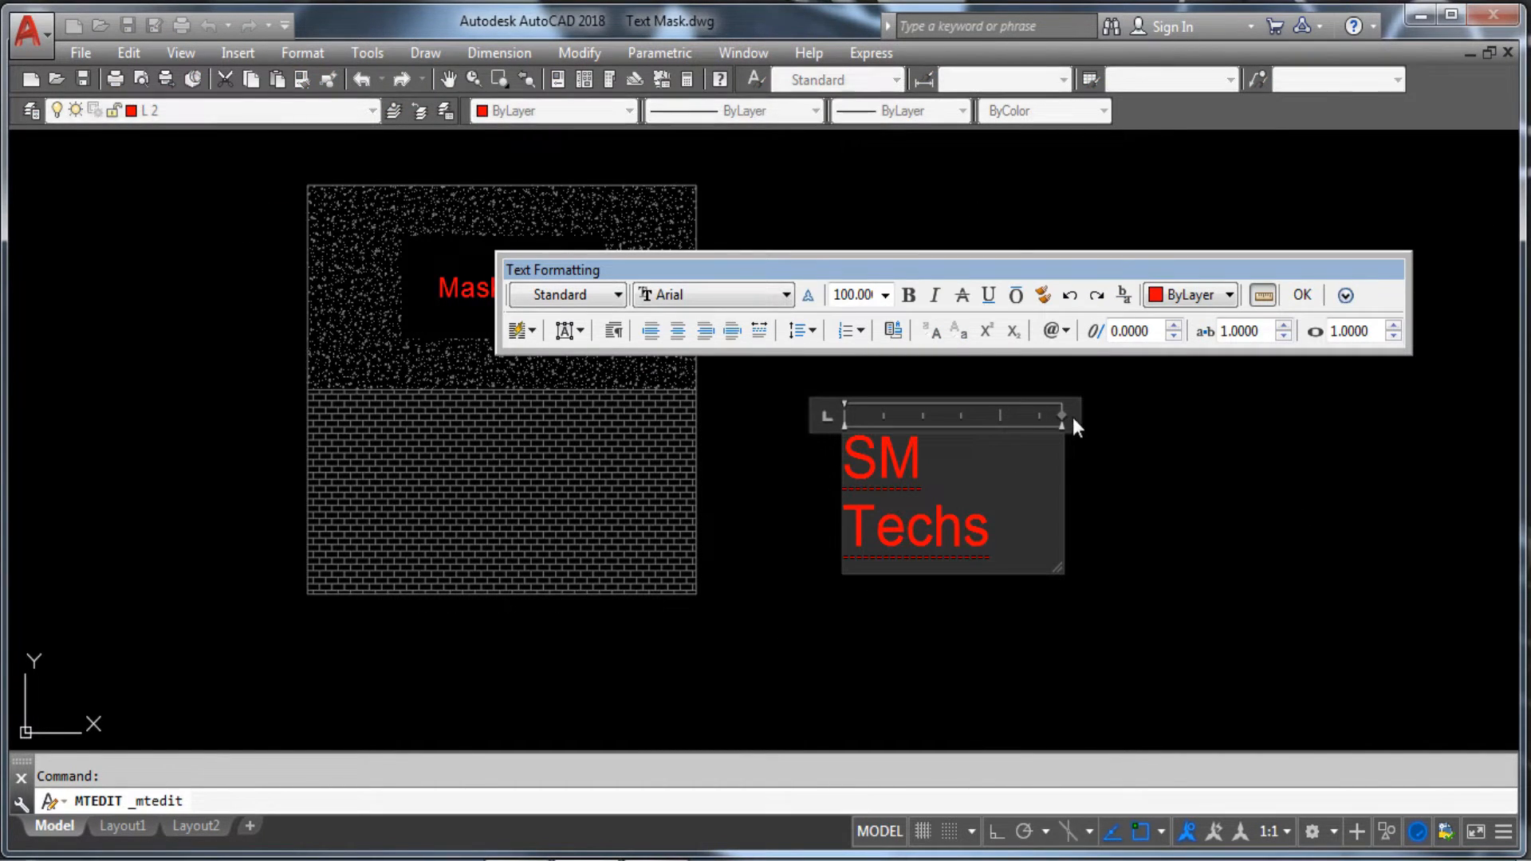
left_click_drag(1074, 417, 1171, 417)
left_click(1101, 542)
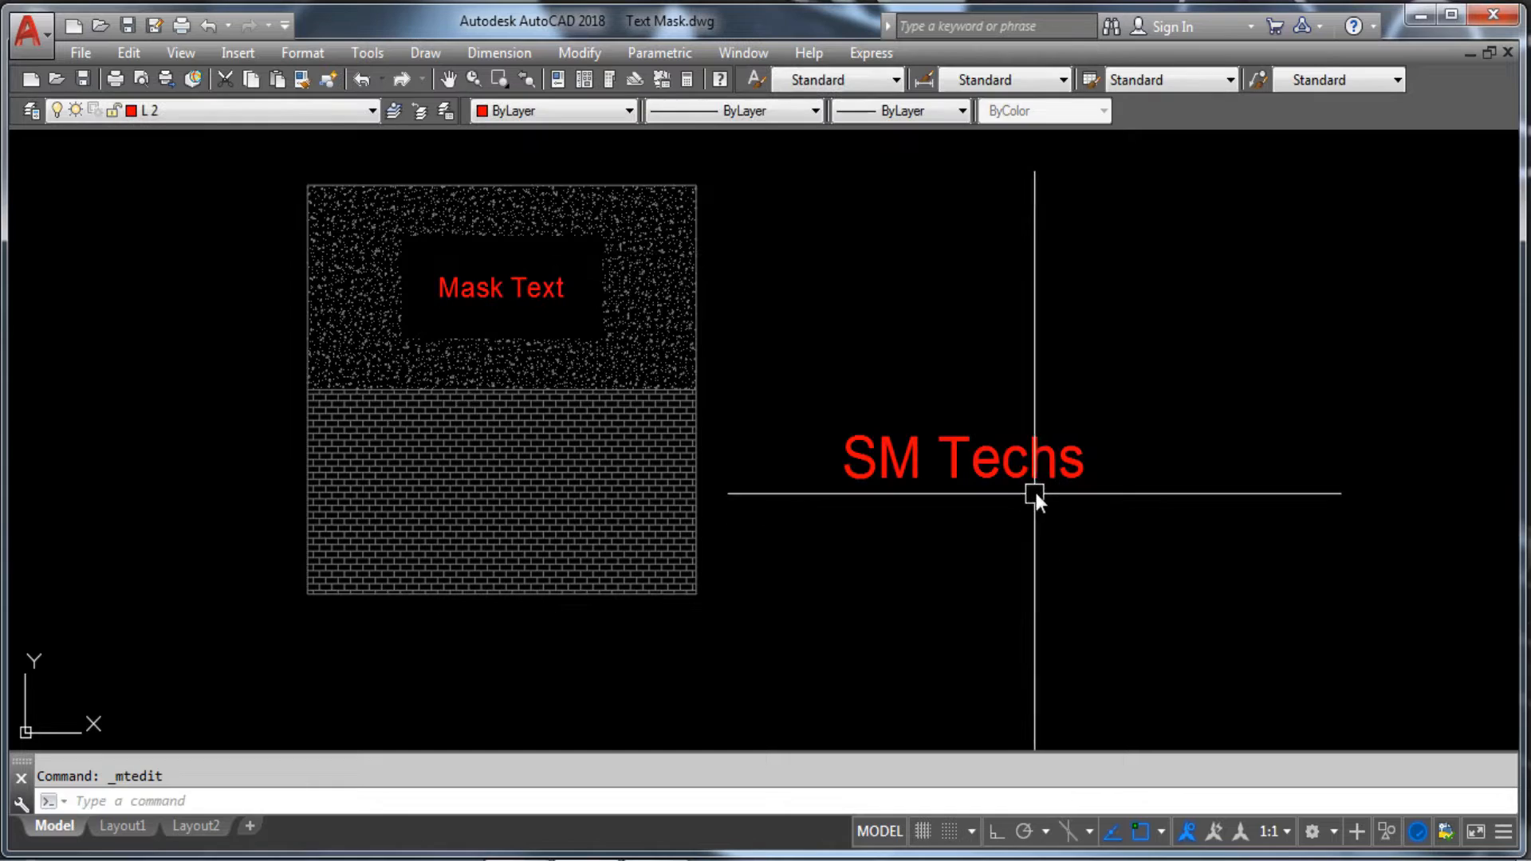
Move the "SM Techs" text into the middle of the brick hatch.
middle_click_drag(1036, 493, 1093, 353)
left_click(1092, 343)
type("m")
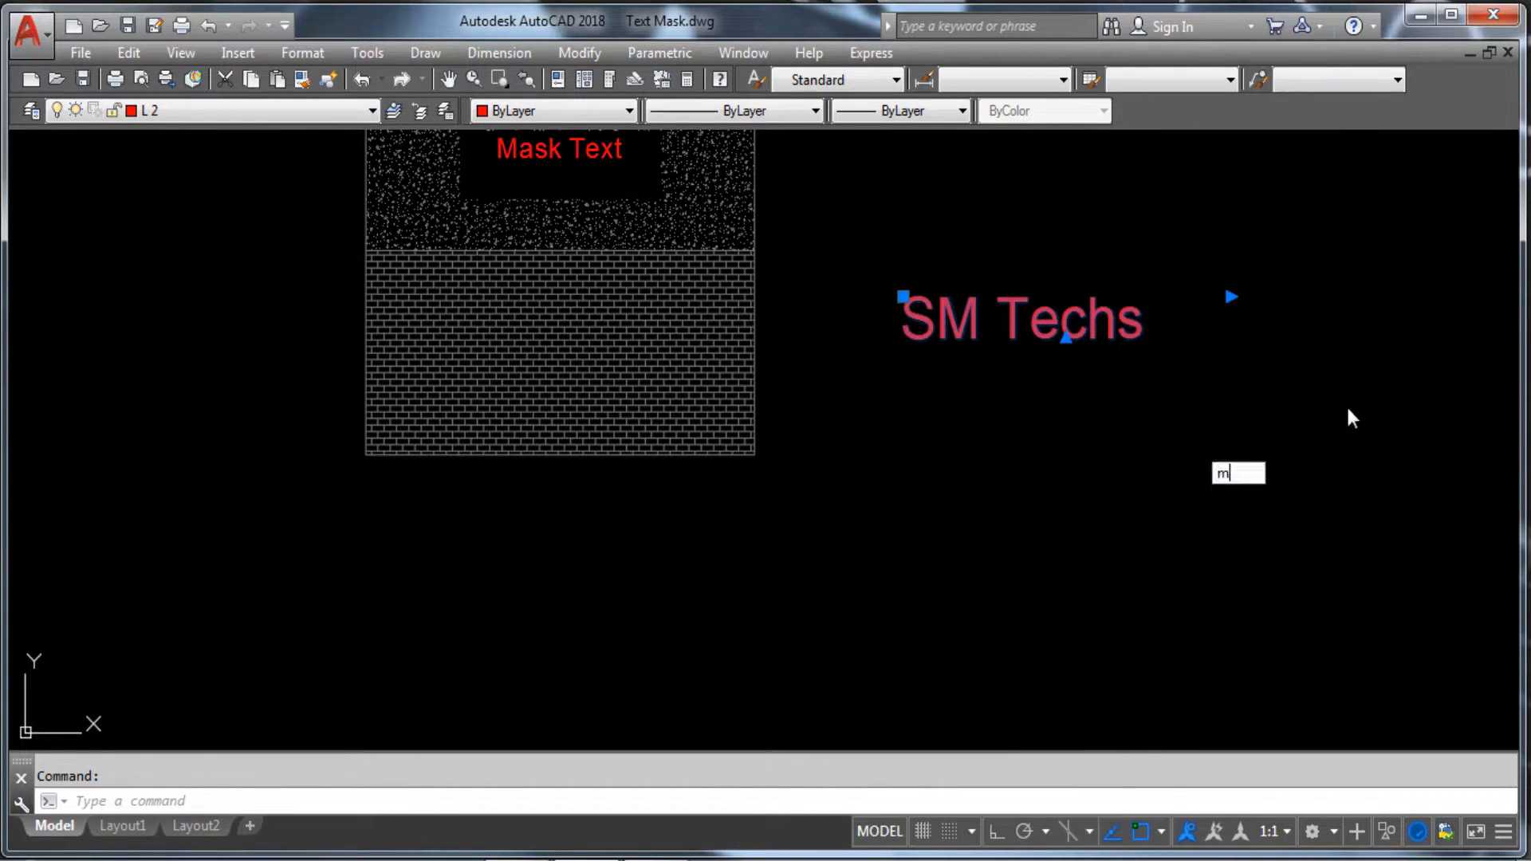
key("Return")
left_click(1376, 389)
left_click(917, 412)
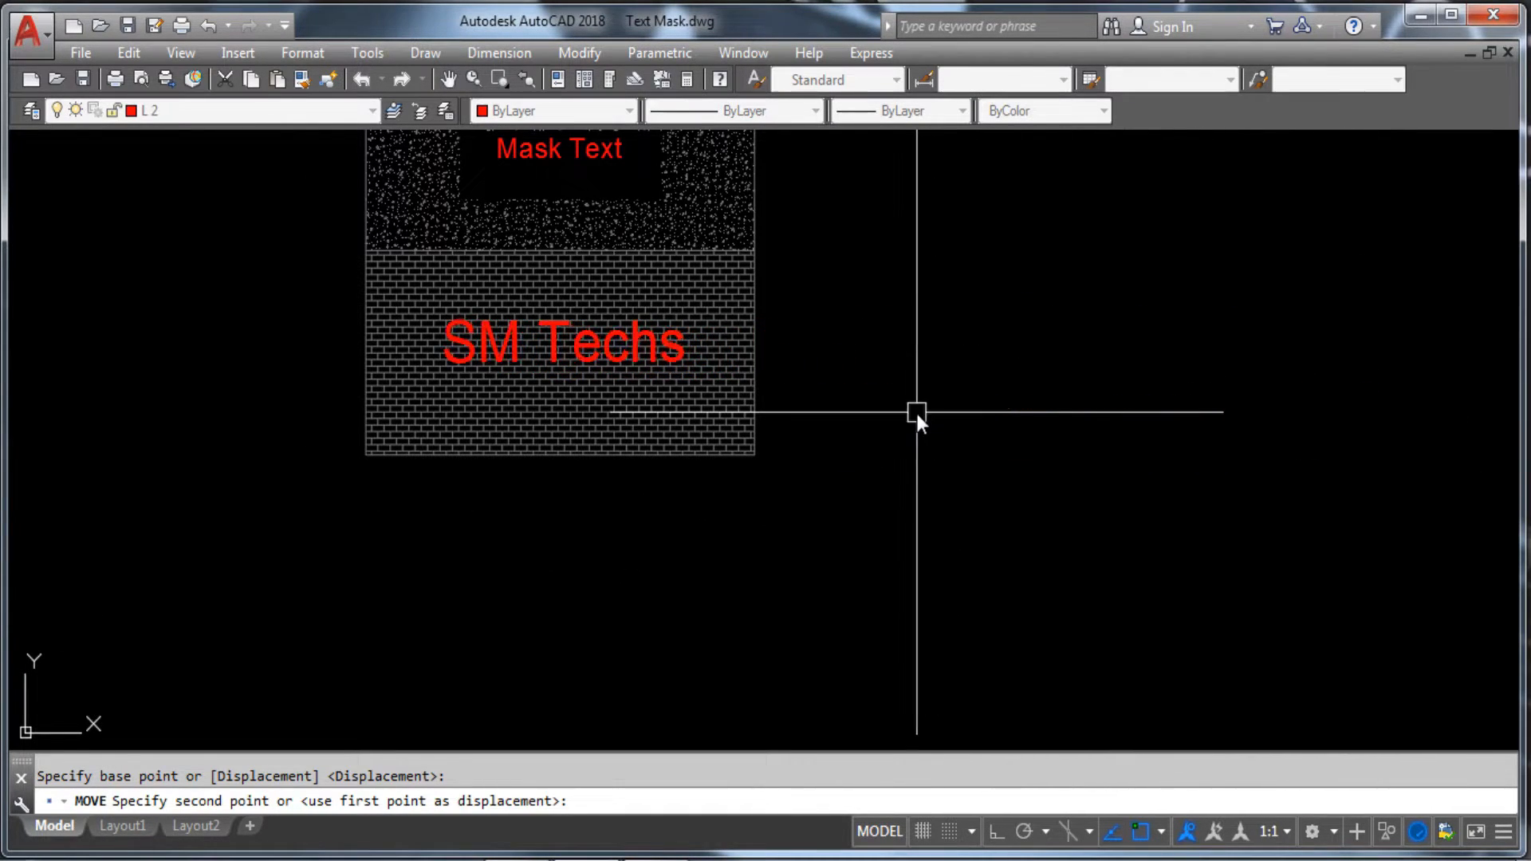
middle_click_drag(785, 461, 842, 453)
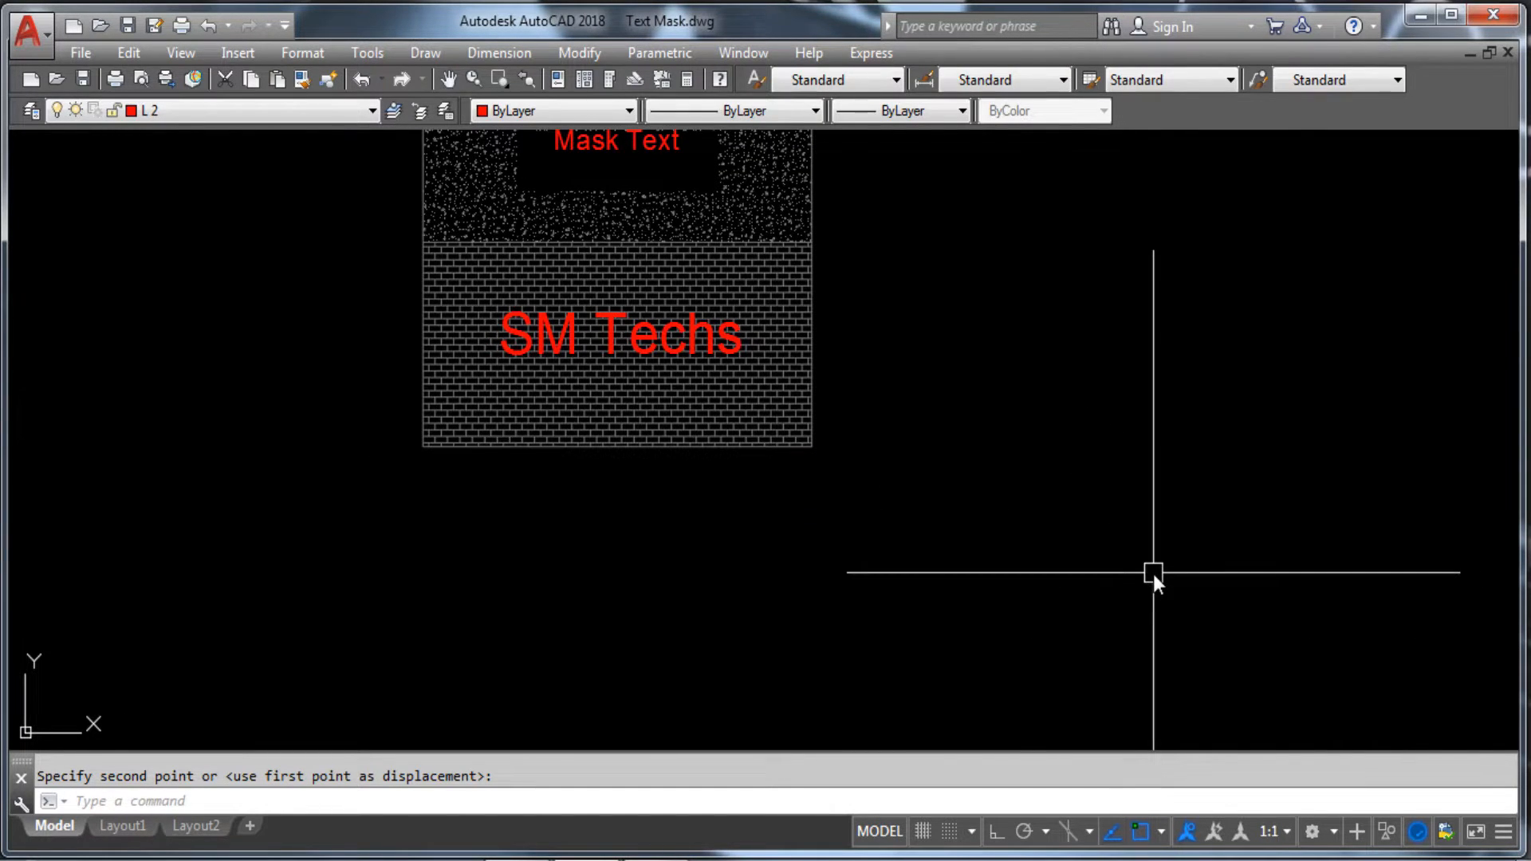
Start the TEXTMASK command and set the mask offset factor to 1.
type("TEXT")
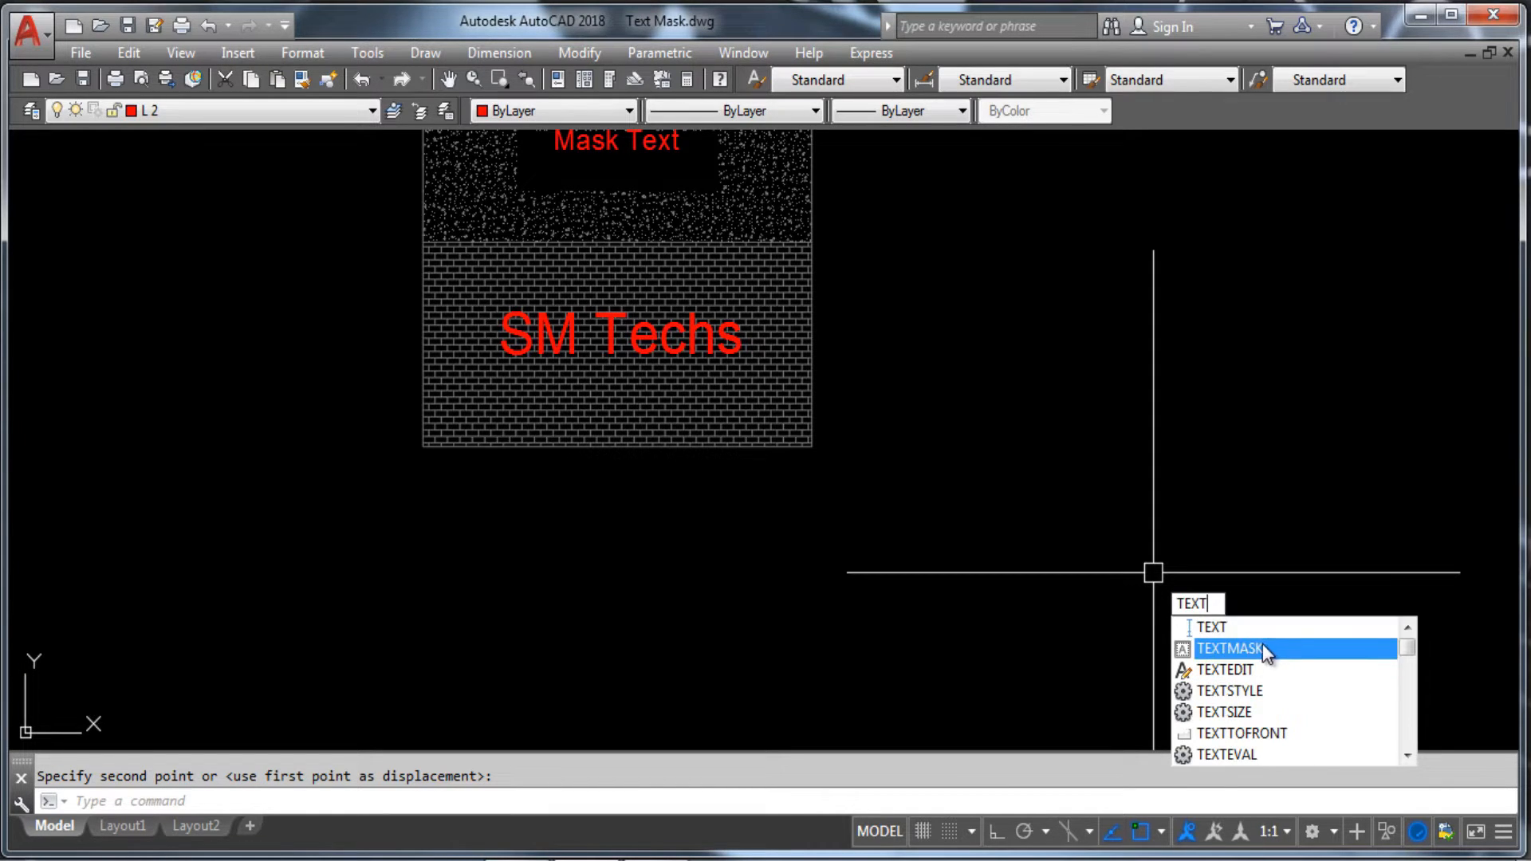
left_click(1260, 648)
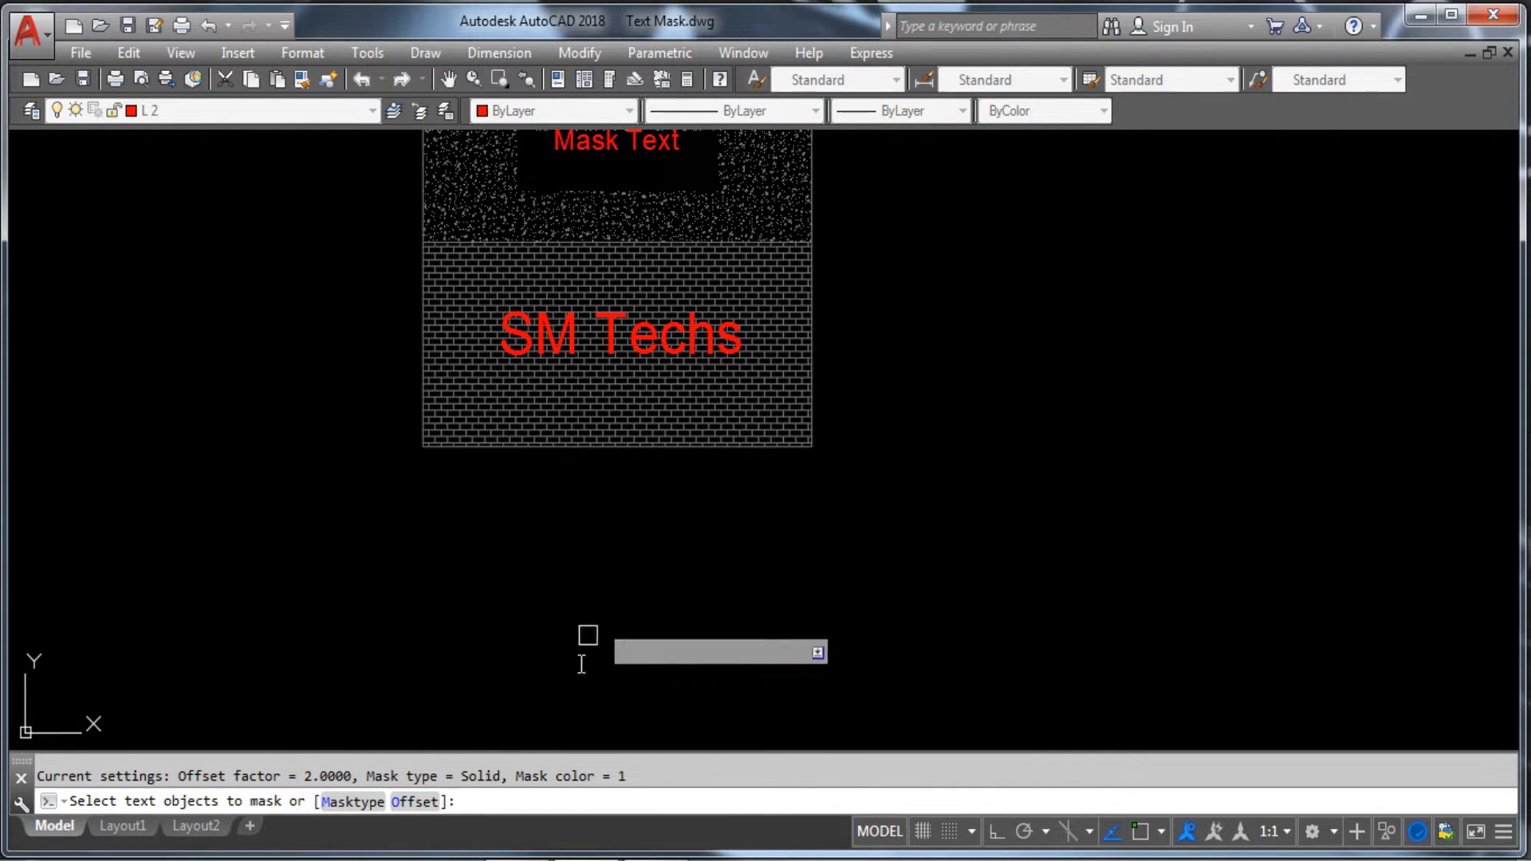
middle_click_drag(567, 407, 553, 466)
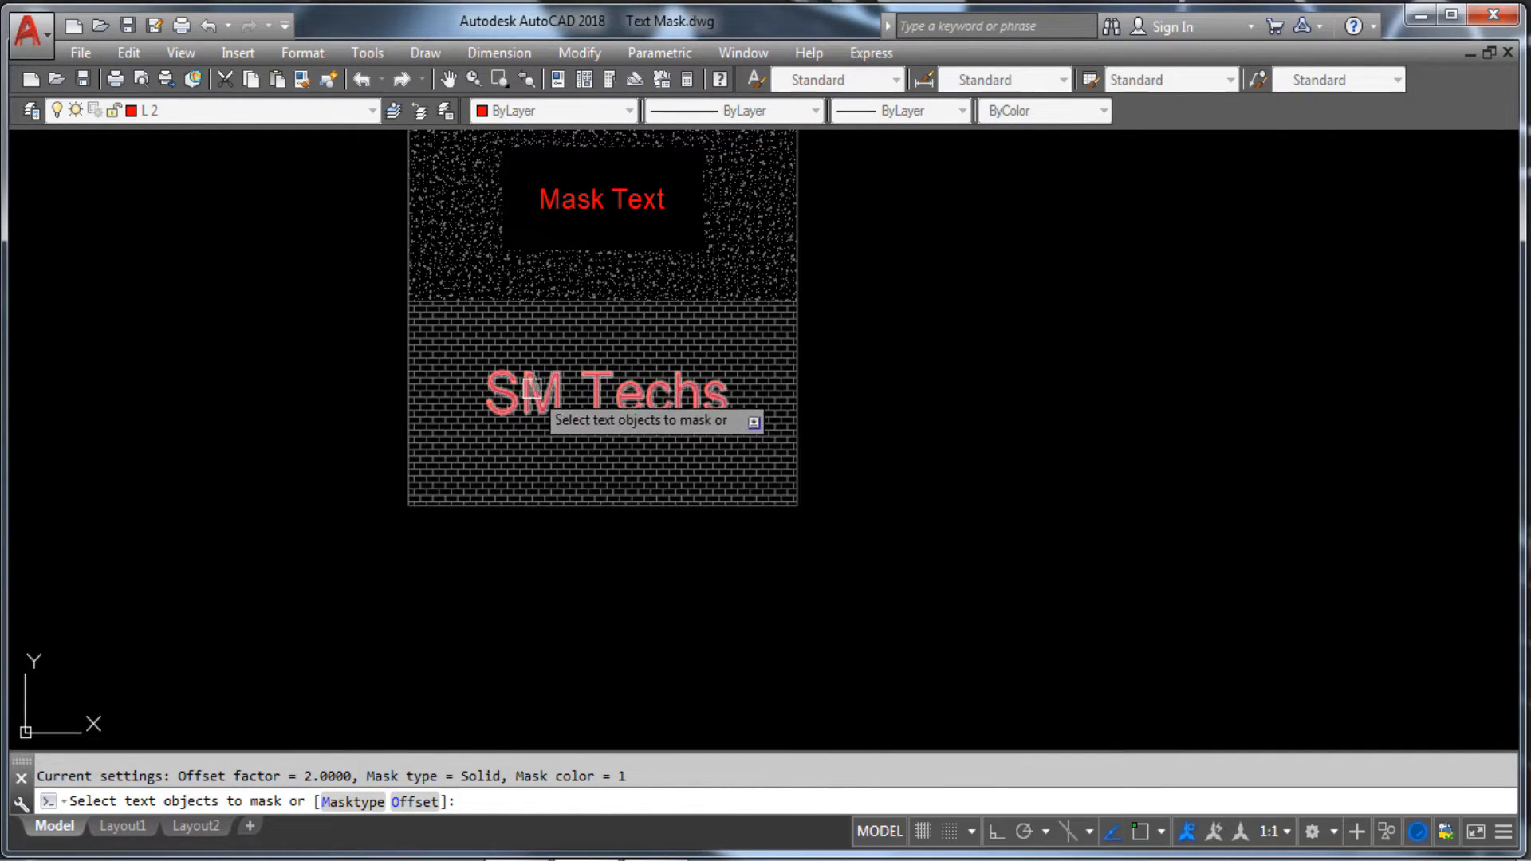
scroll(579, 236, "up", 4)
scroll(584, 335, "down", 2)
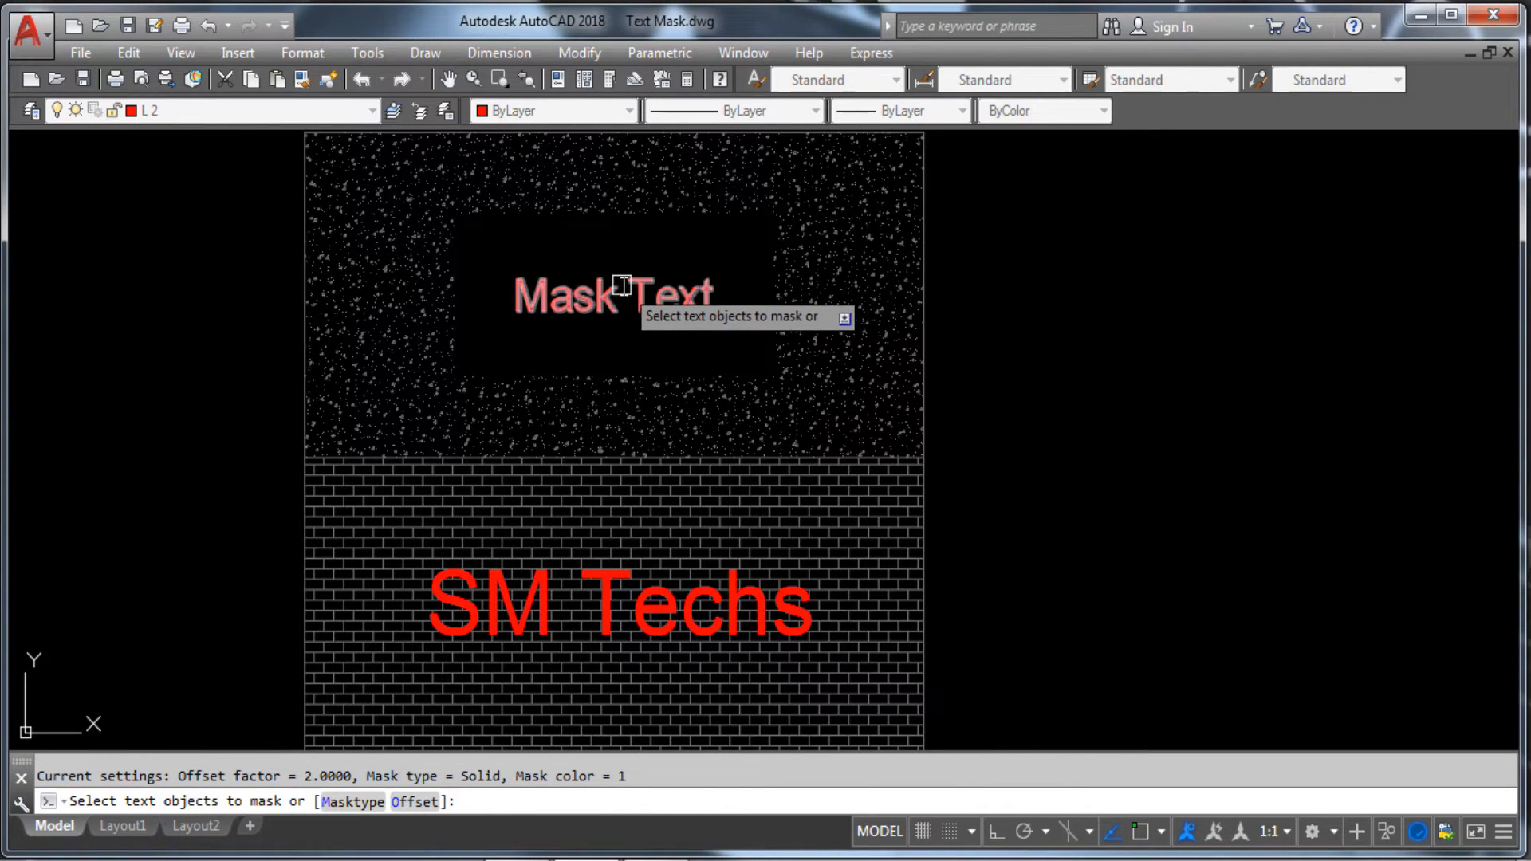
scroll(624, 289, "down", 2)
middle_click_drag(693, 475, 727, 318)
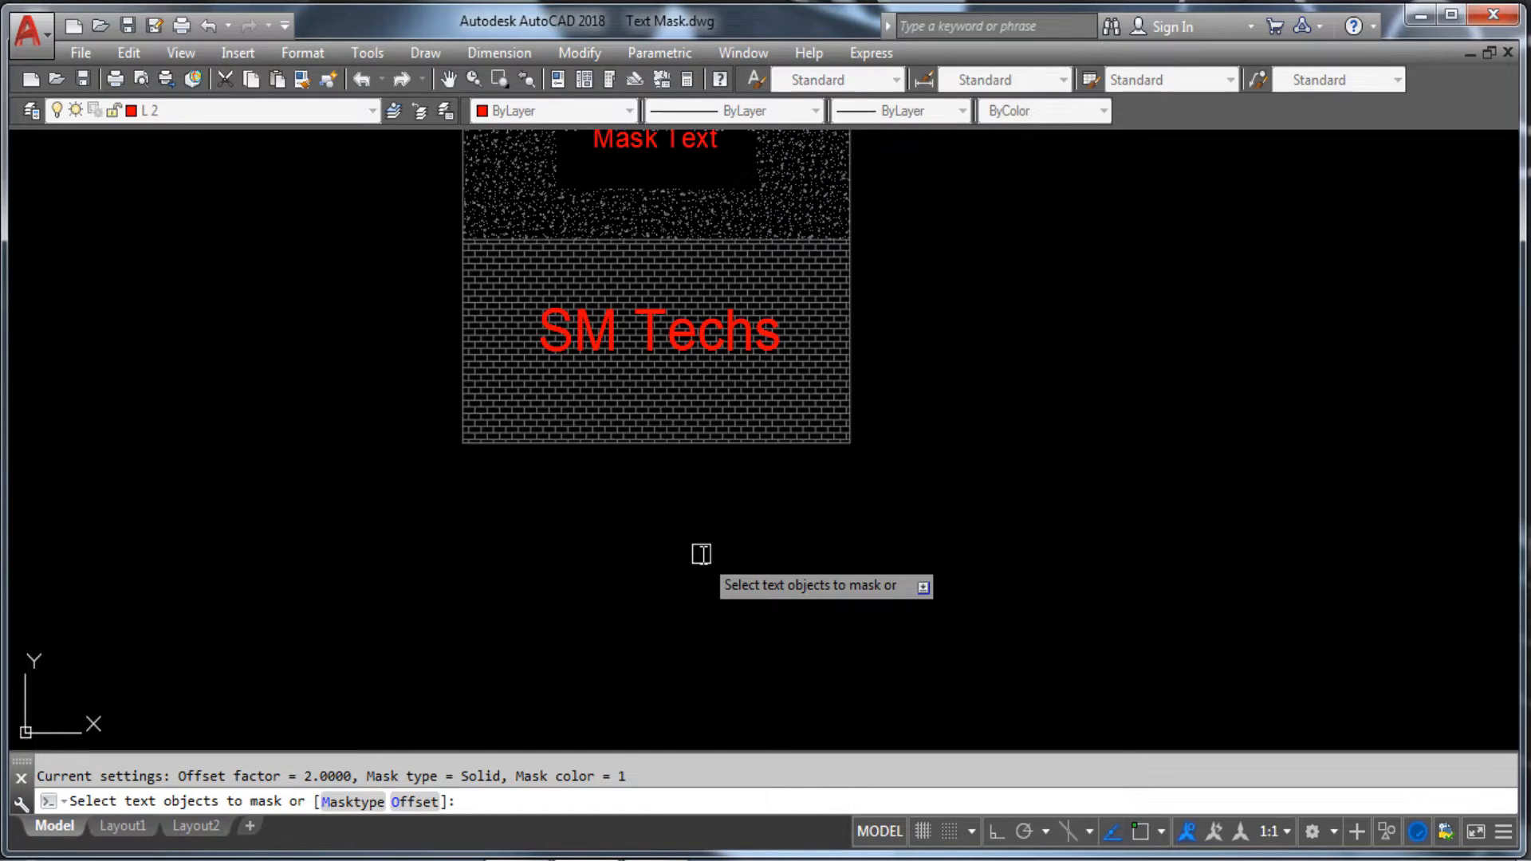
type("o")
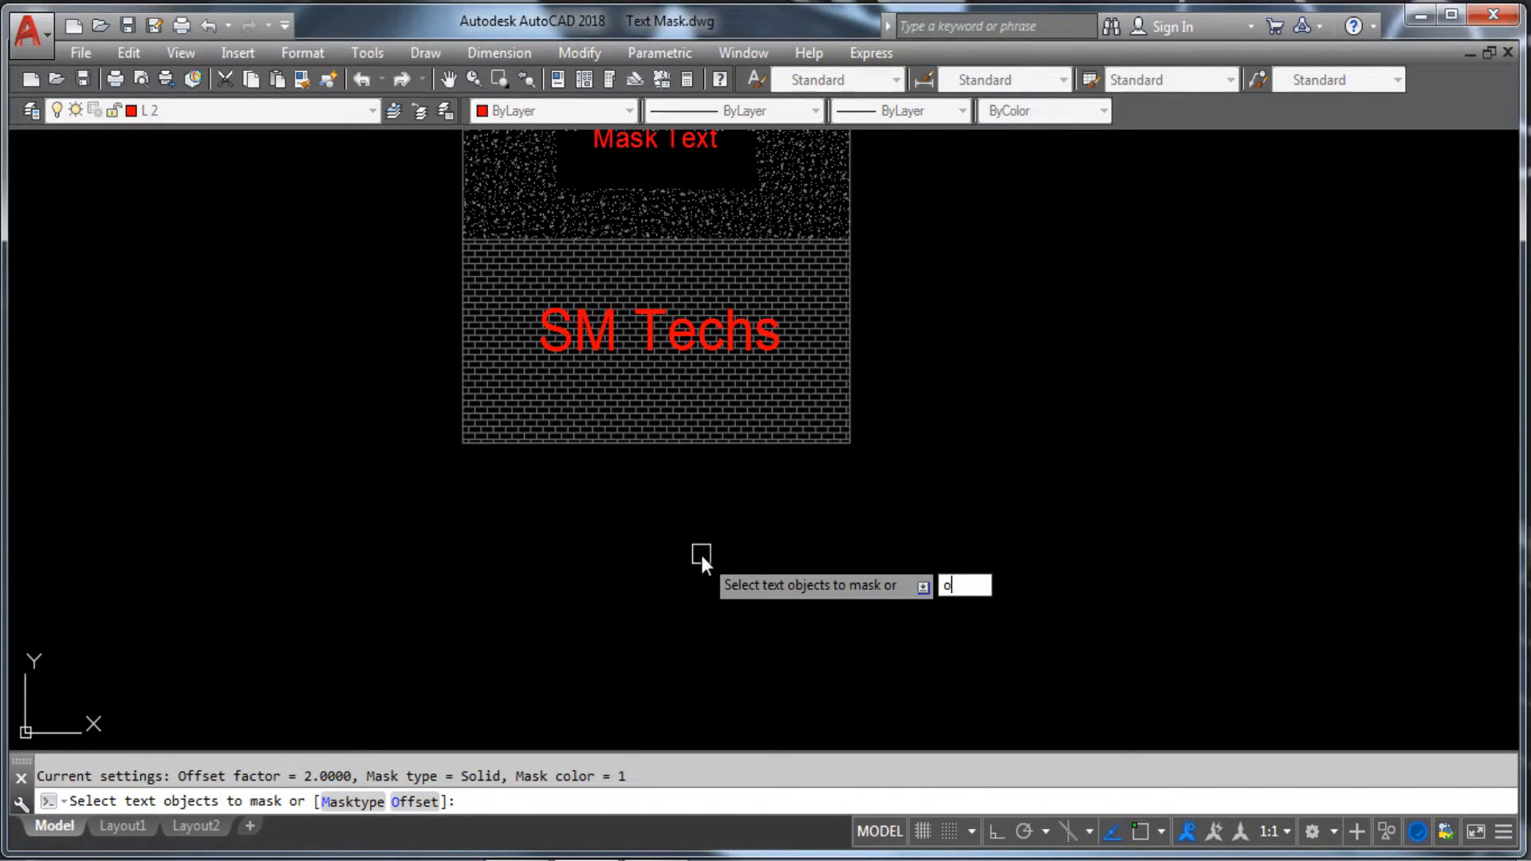
key("Return")
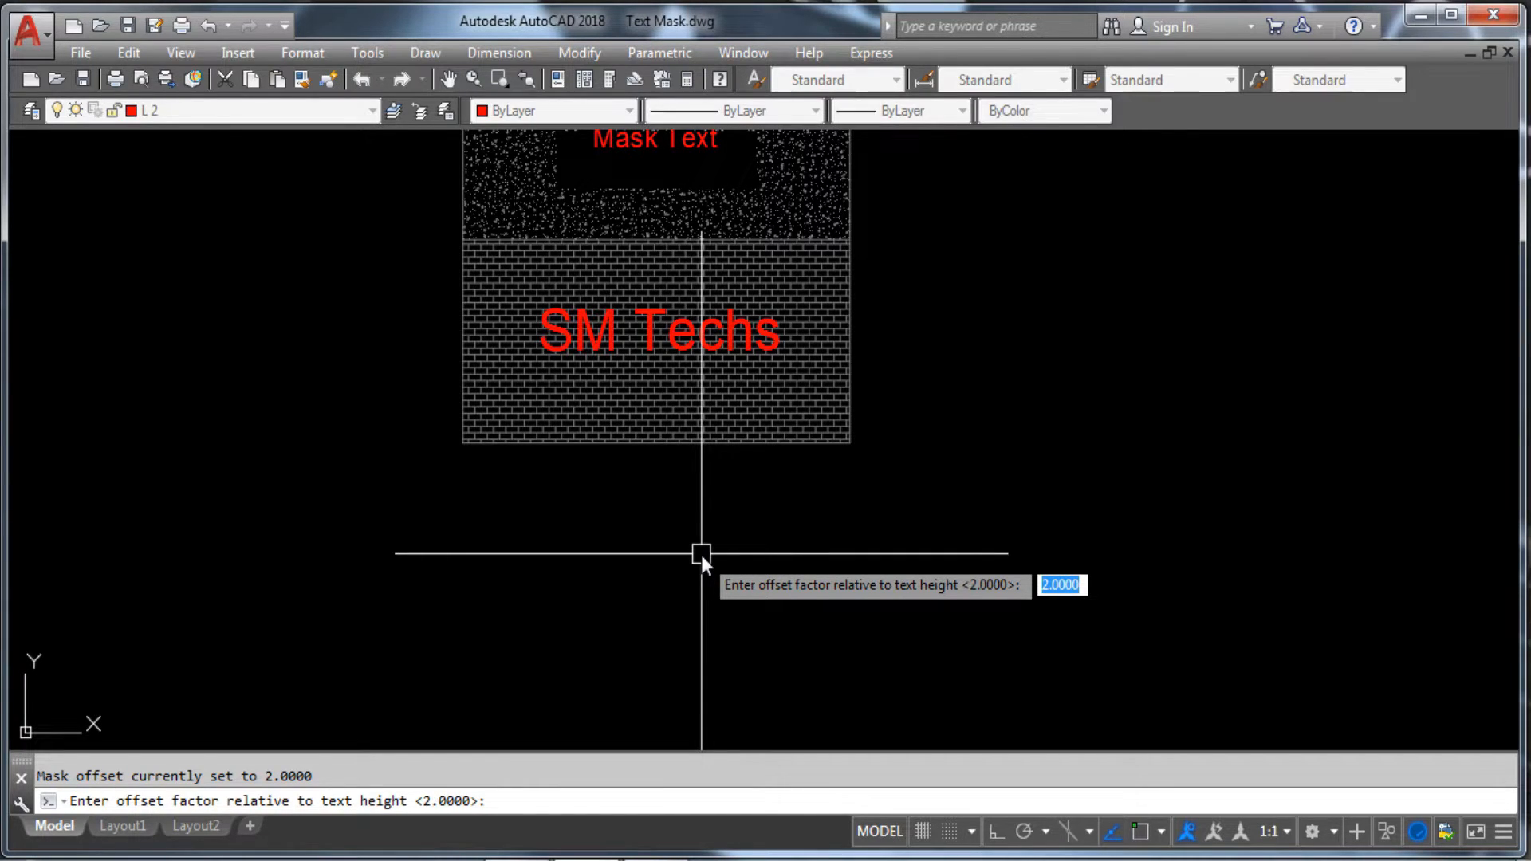
type("1")
key("Return")
Set the mask type to Solid with green color 80 as the mask color.
type("m")
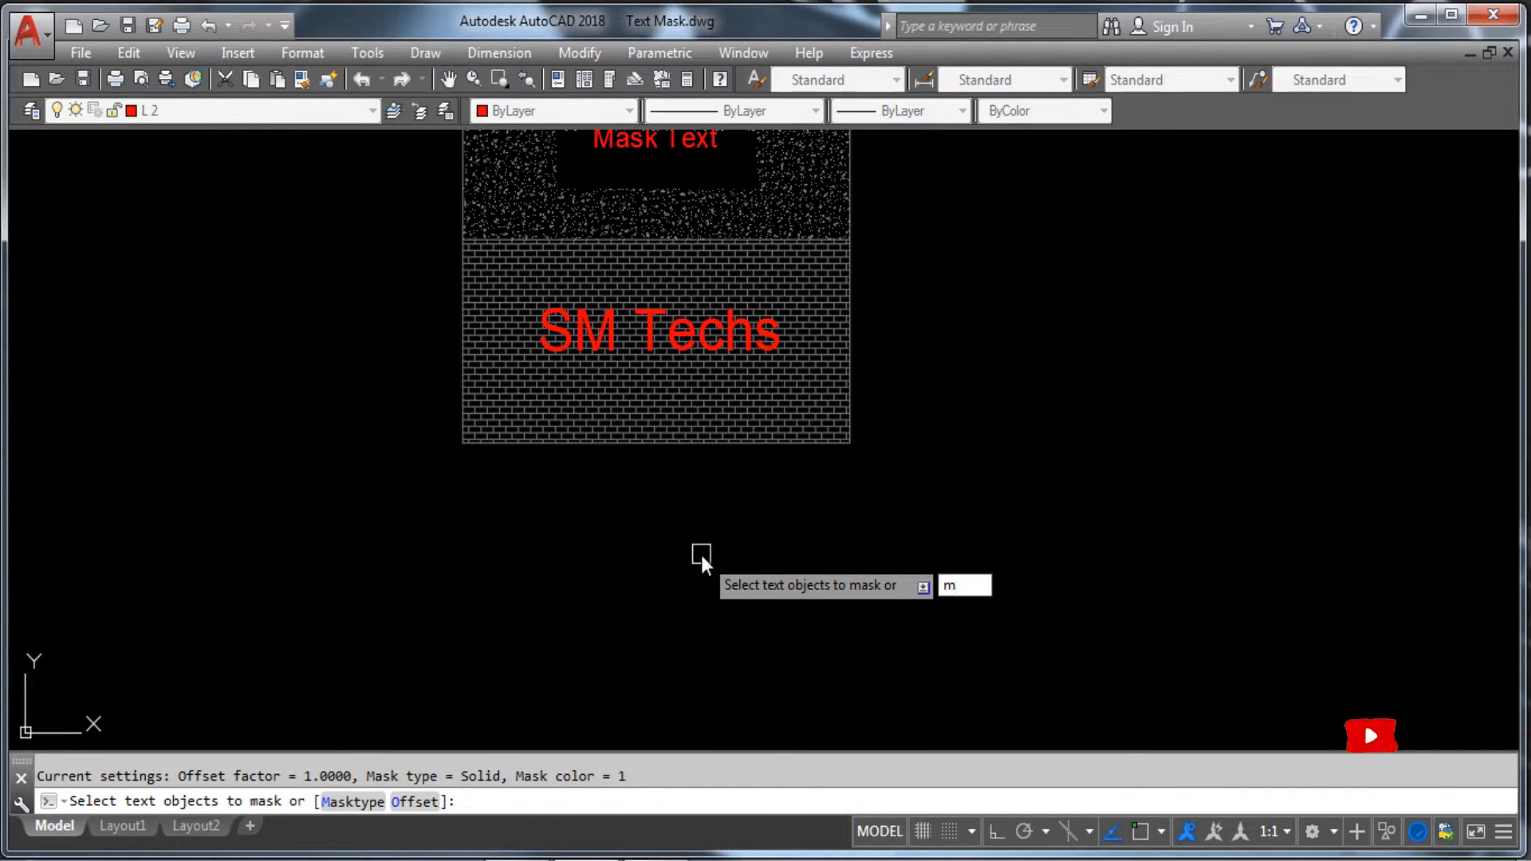
key("Return")
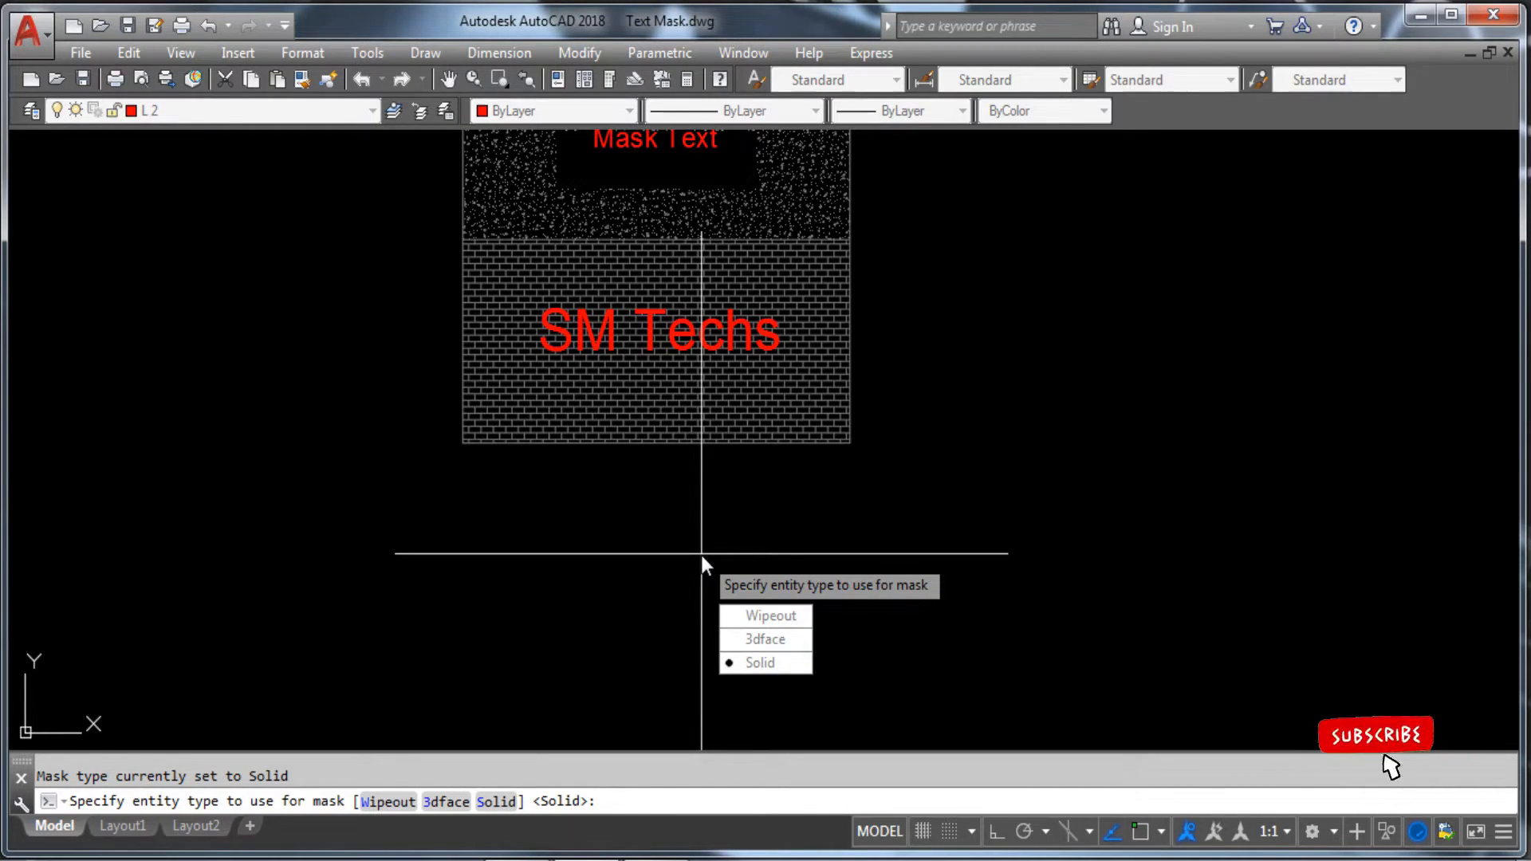
type("s")
key("Return")
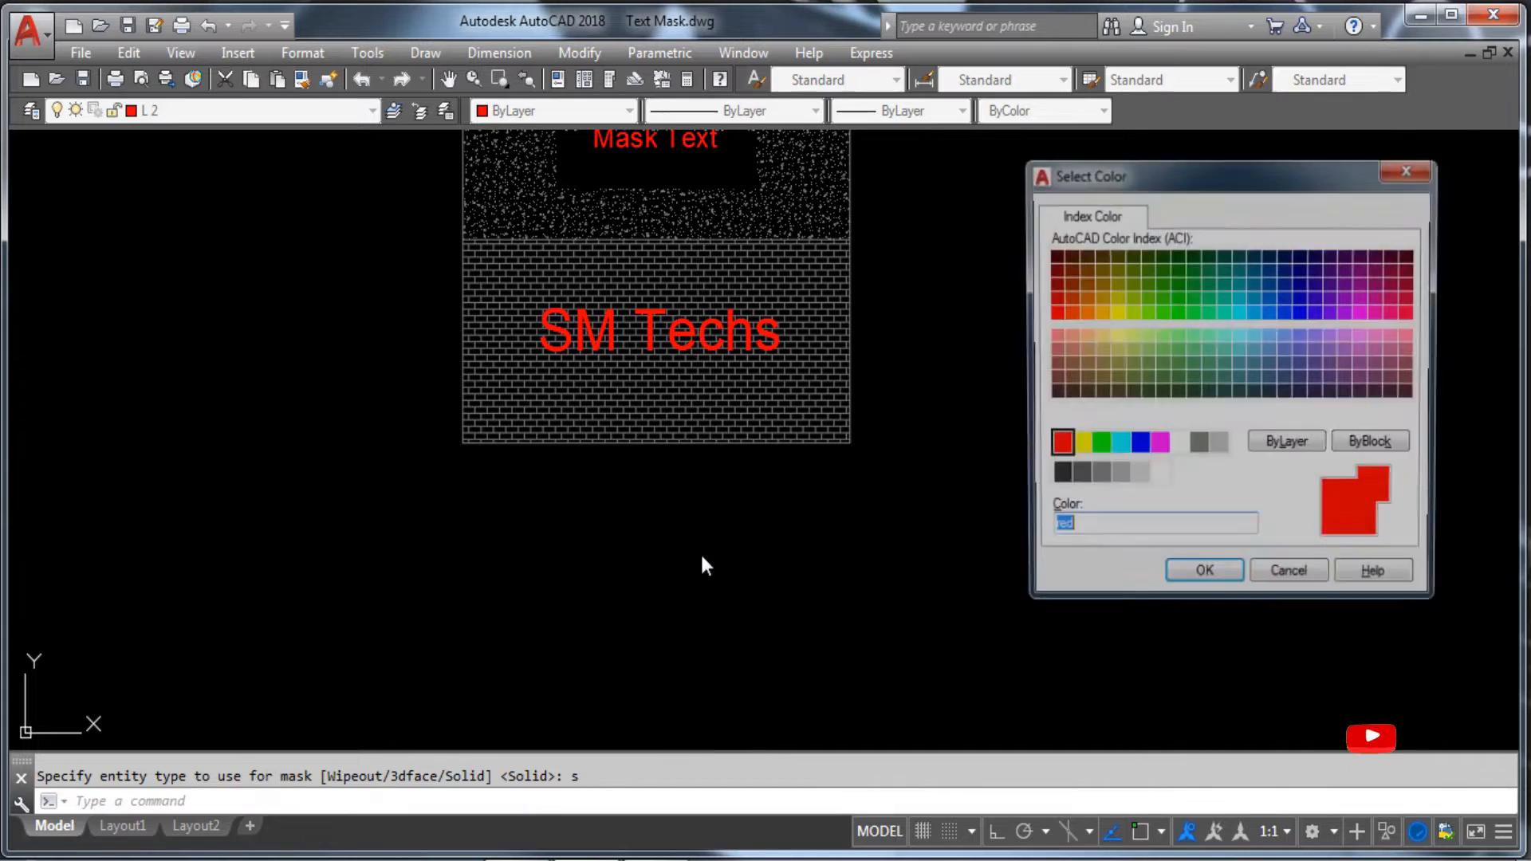
left_click(1161, 313)
left_click(1199, 578)
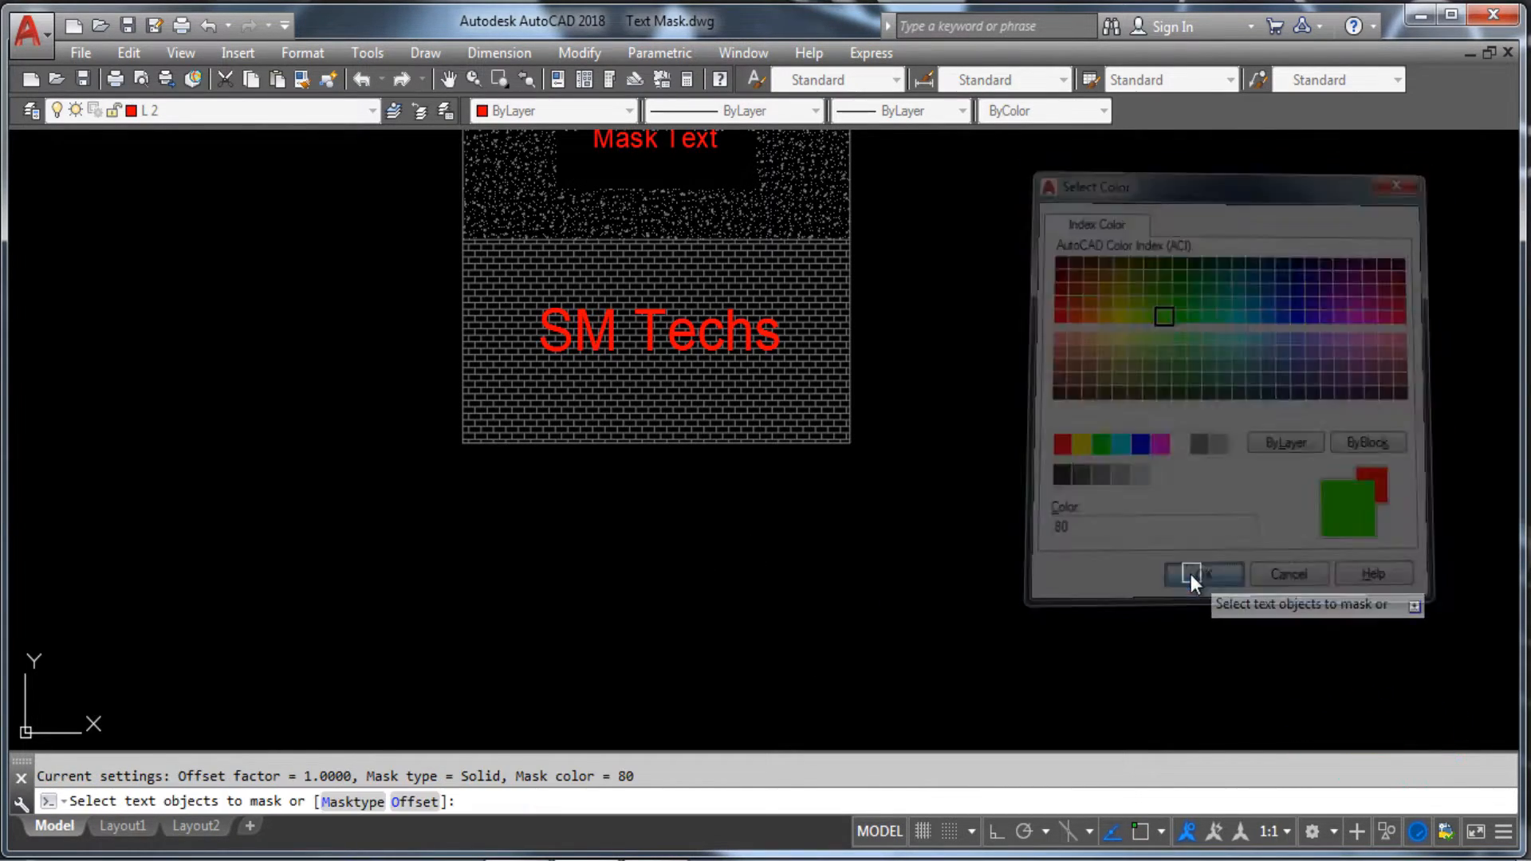
Apply the solid mask to the "SM Techs" text and inspect the masked label against the brick hatch.
scroll(719, 332, "up", 5)
left_click(719, 331)
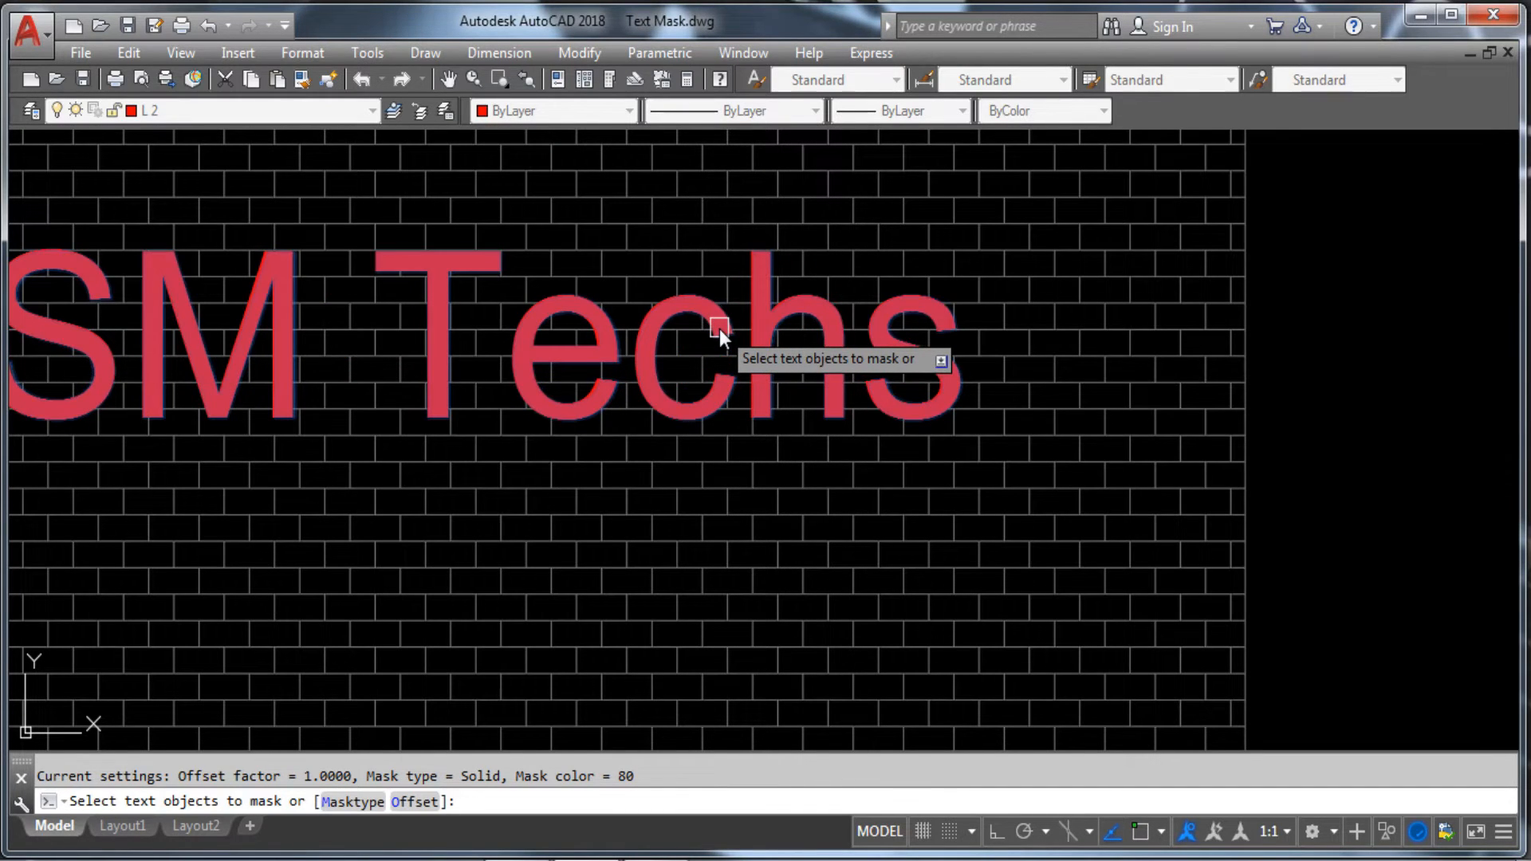
key("Return")
scroll(719, 329, "down", 8)
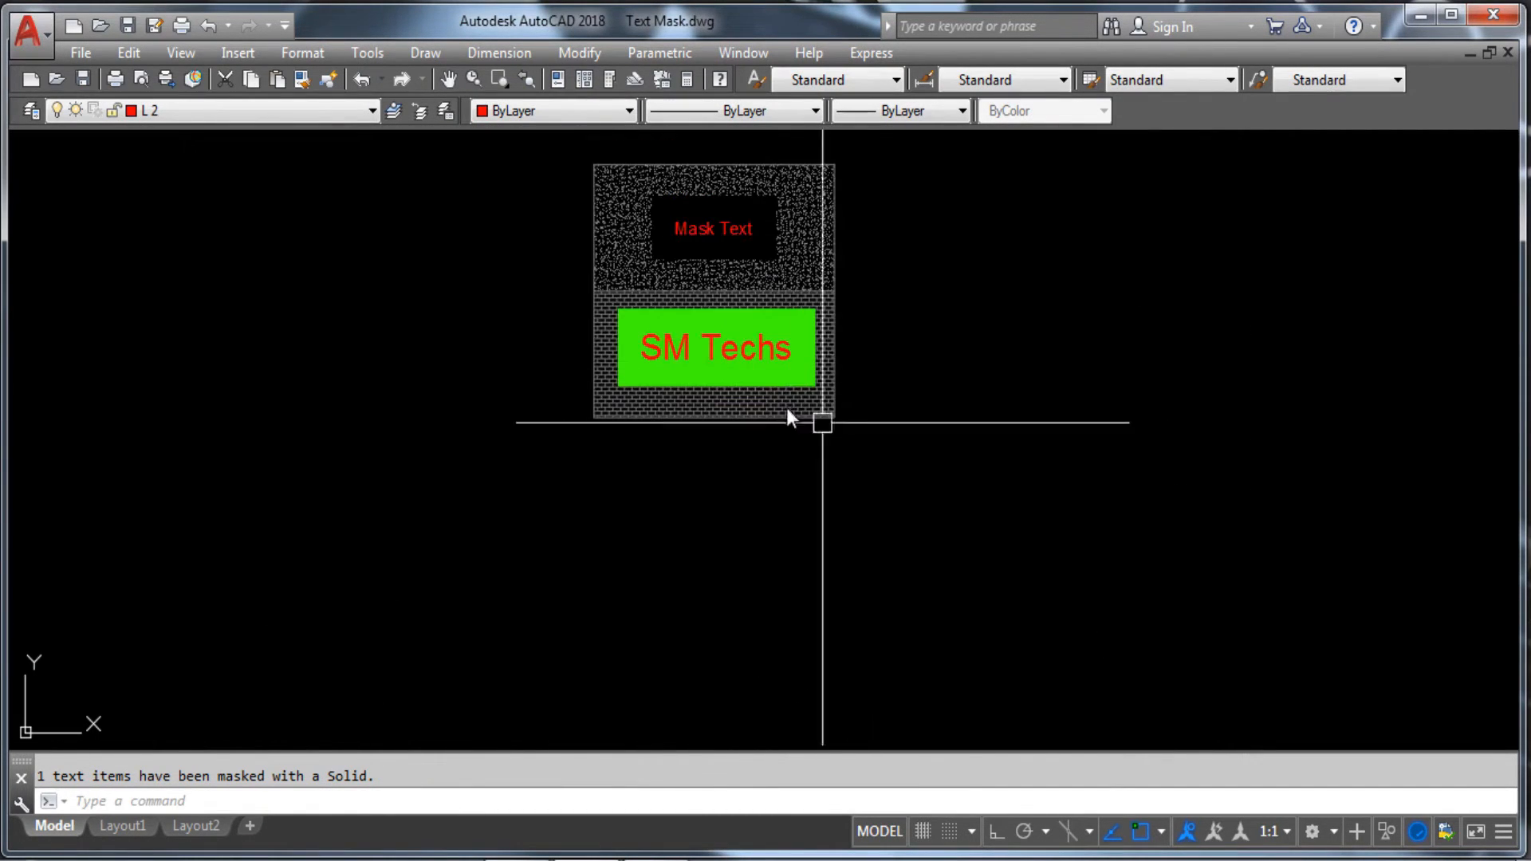
scroll(724, 356, "up", 4)
scroll(881, 343, "up", 2)
scroll(885, 347, "down", 6)
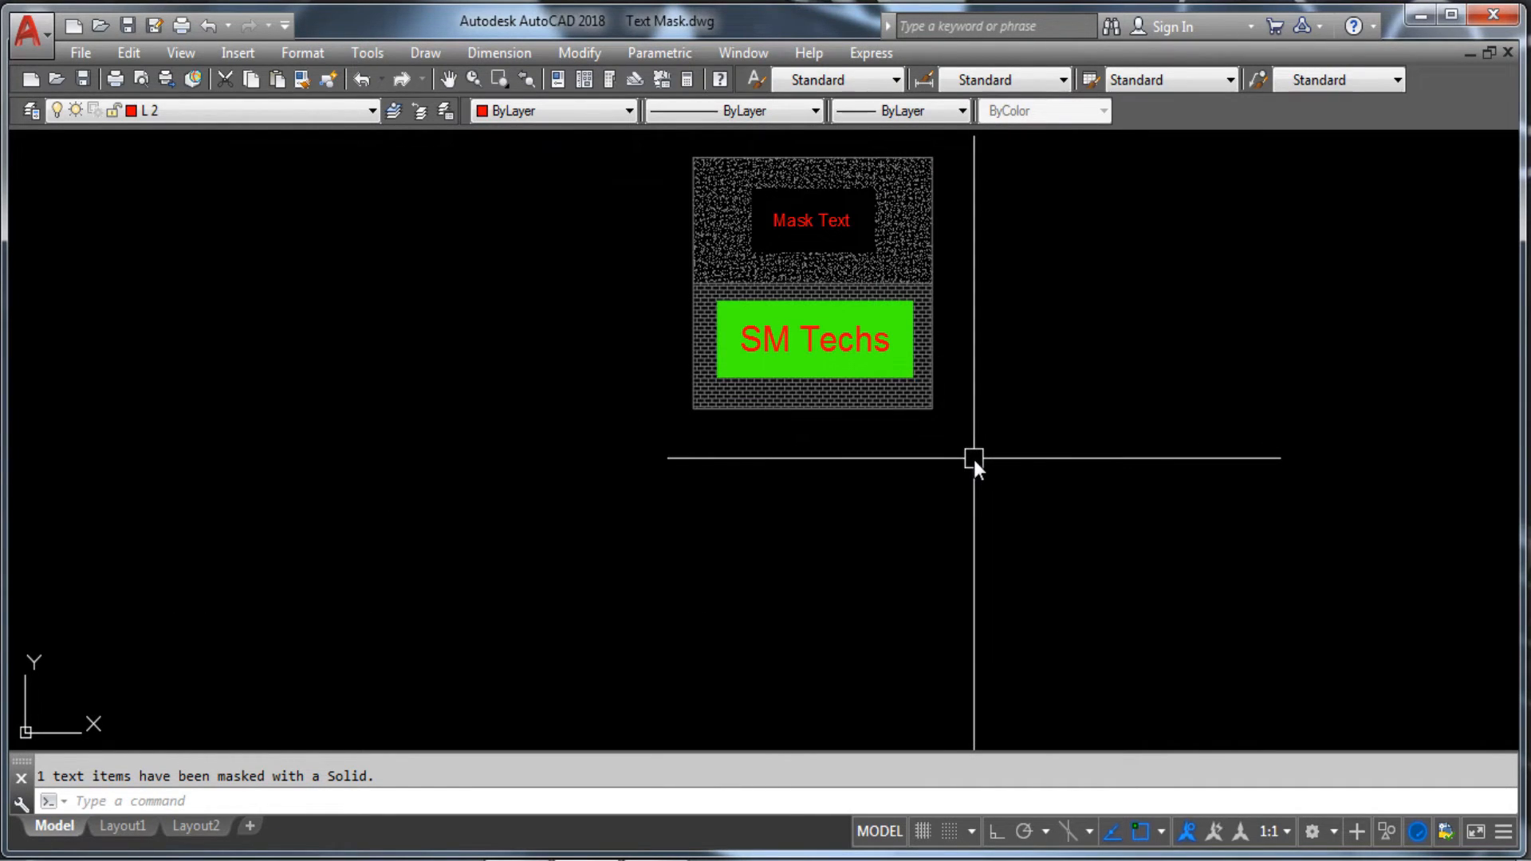
Start TEXTMASK again and set the mask offset factor to 0.3.
key("Escape")
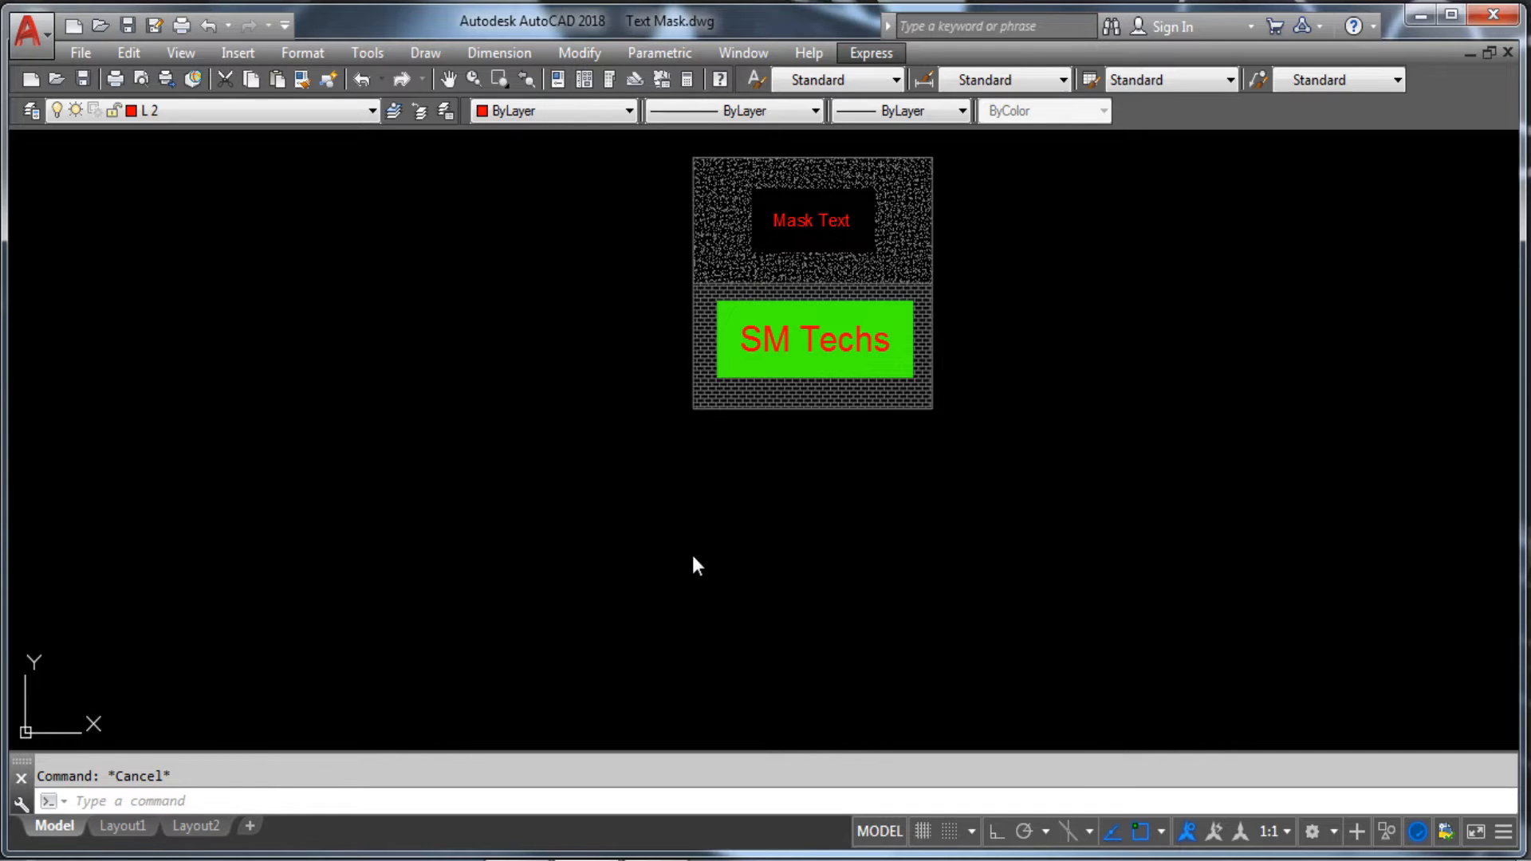
left_click(693, 556)
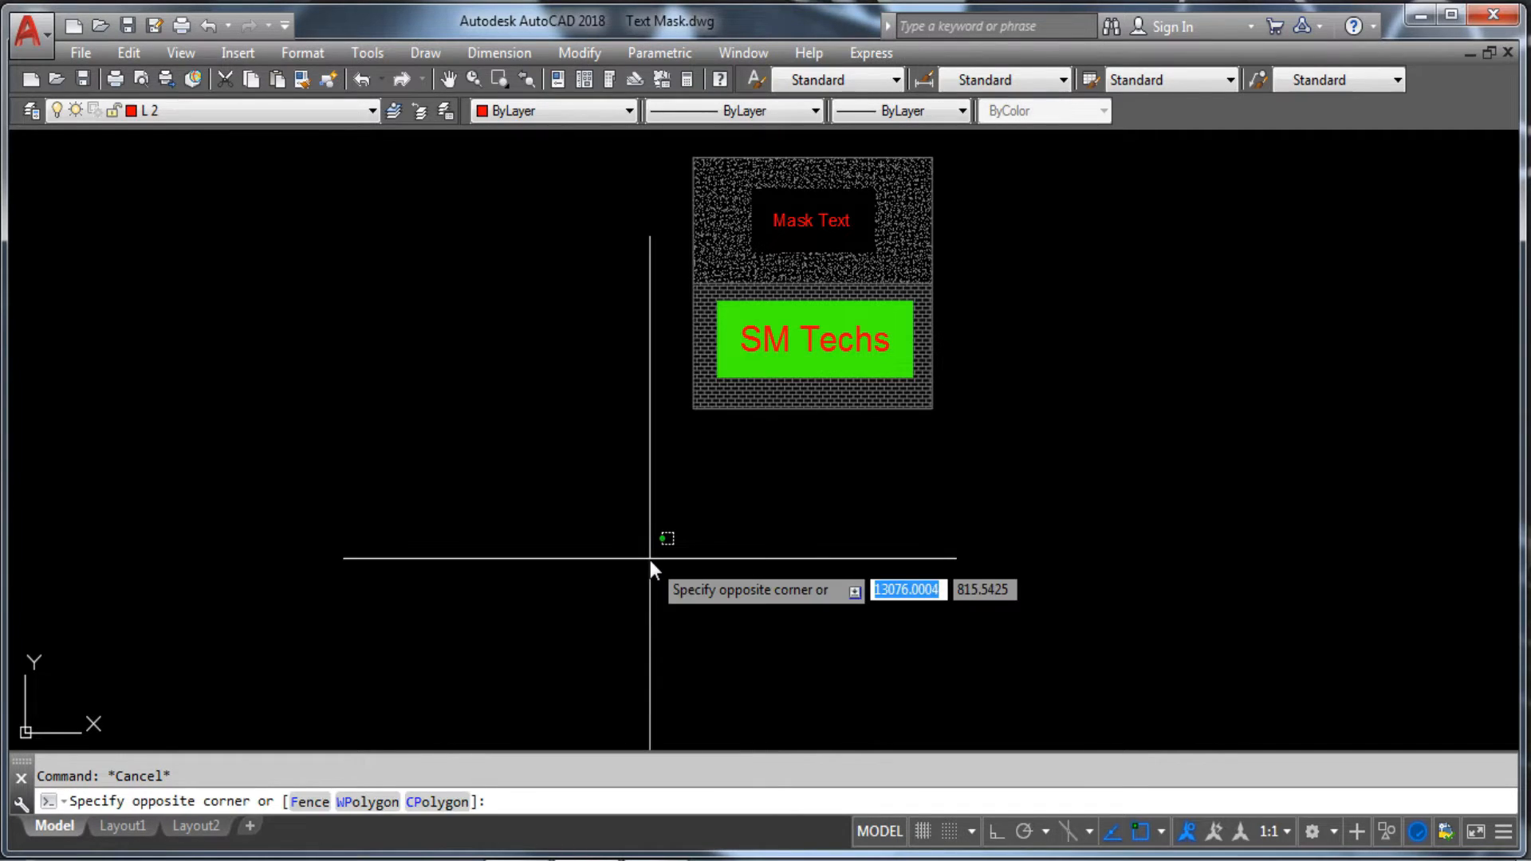
type("TEXT")
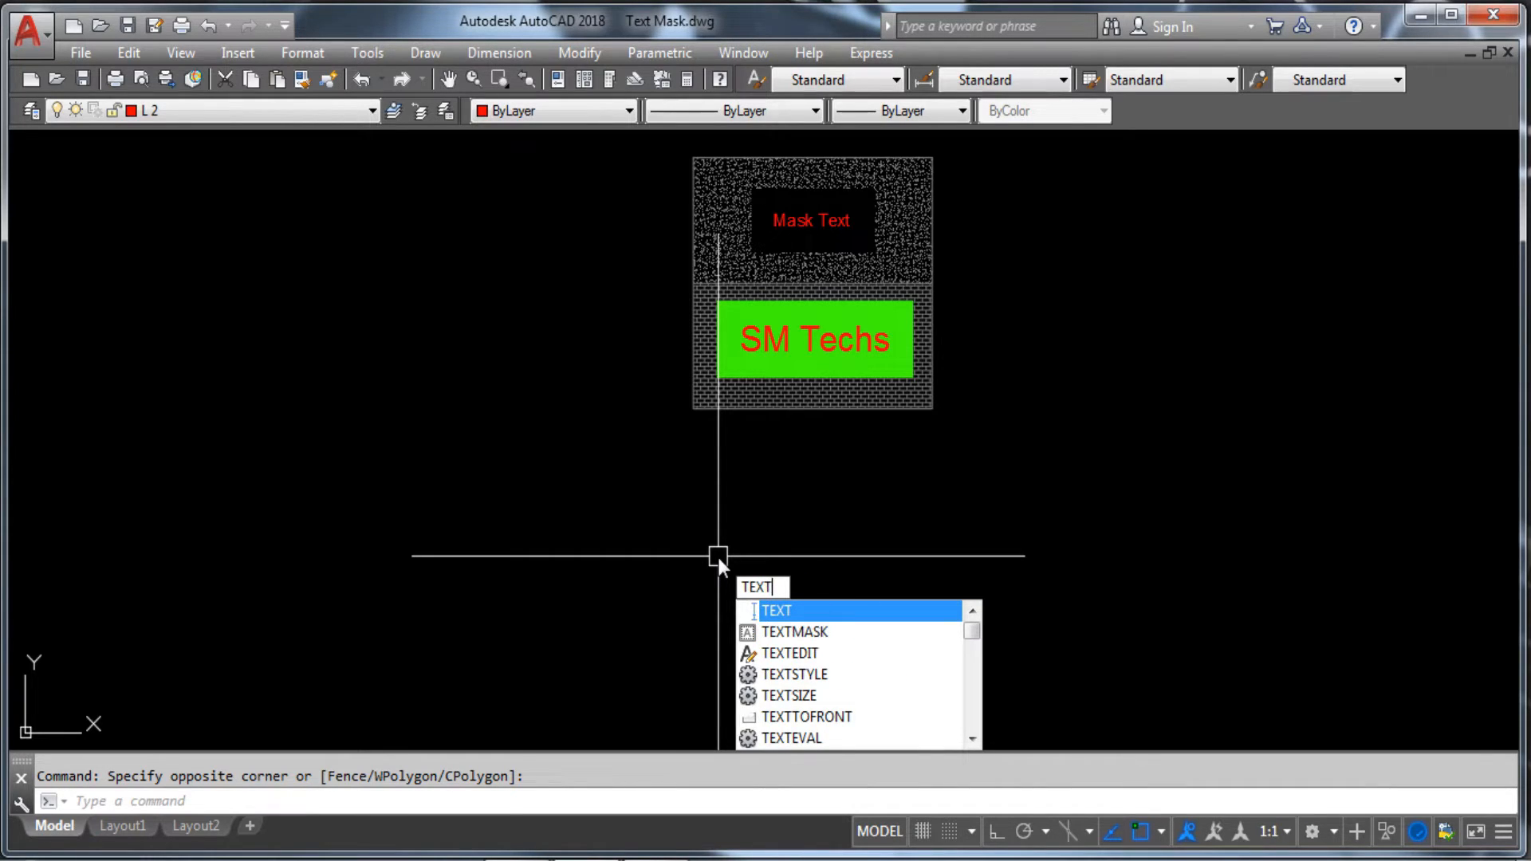
left_click(767, 630)
type("o")
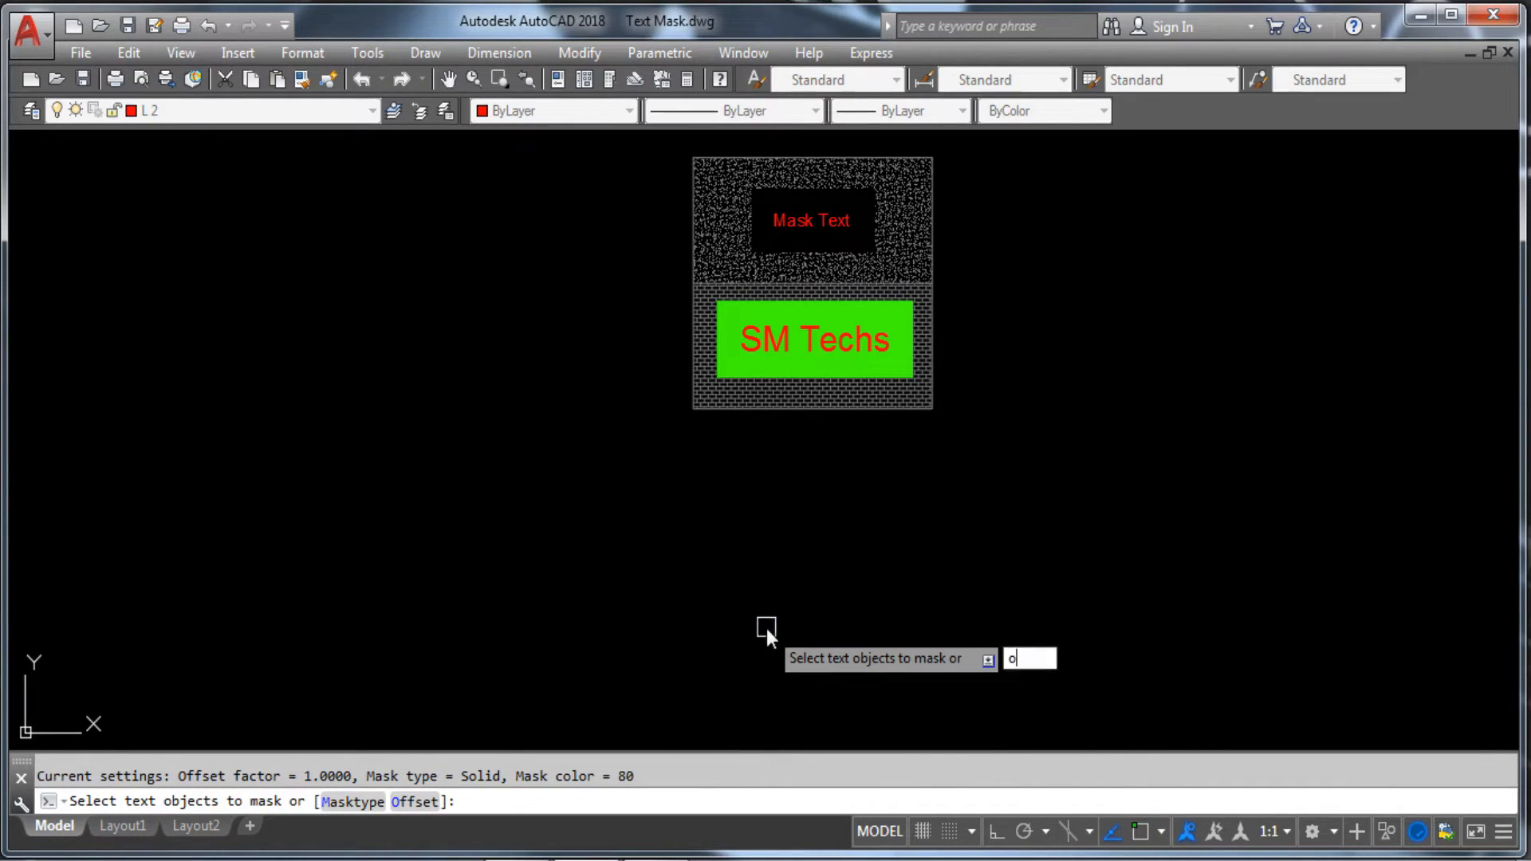
key("Return")
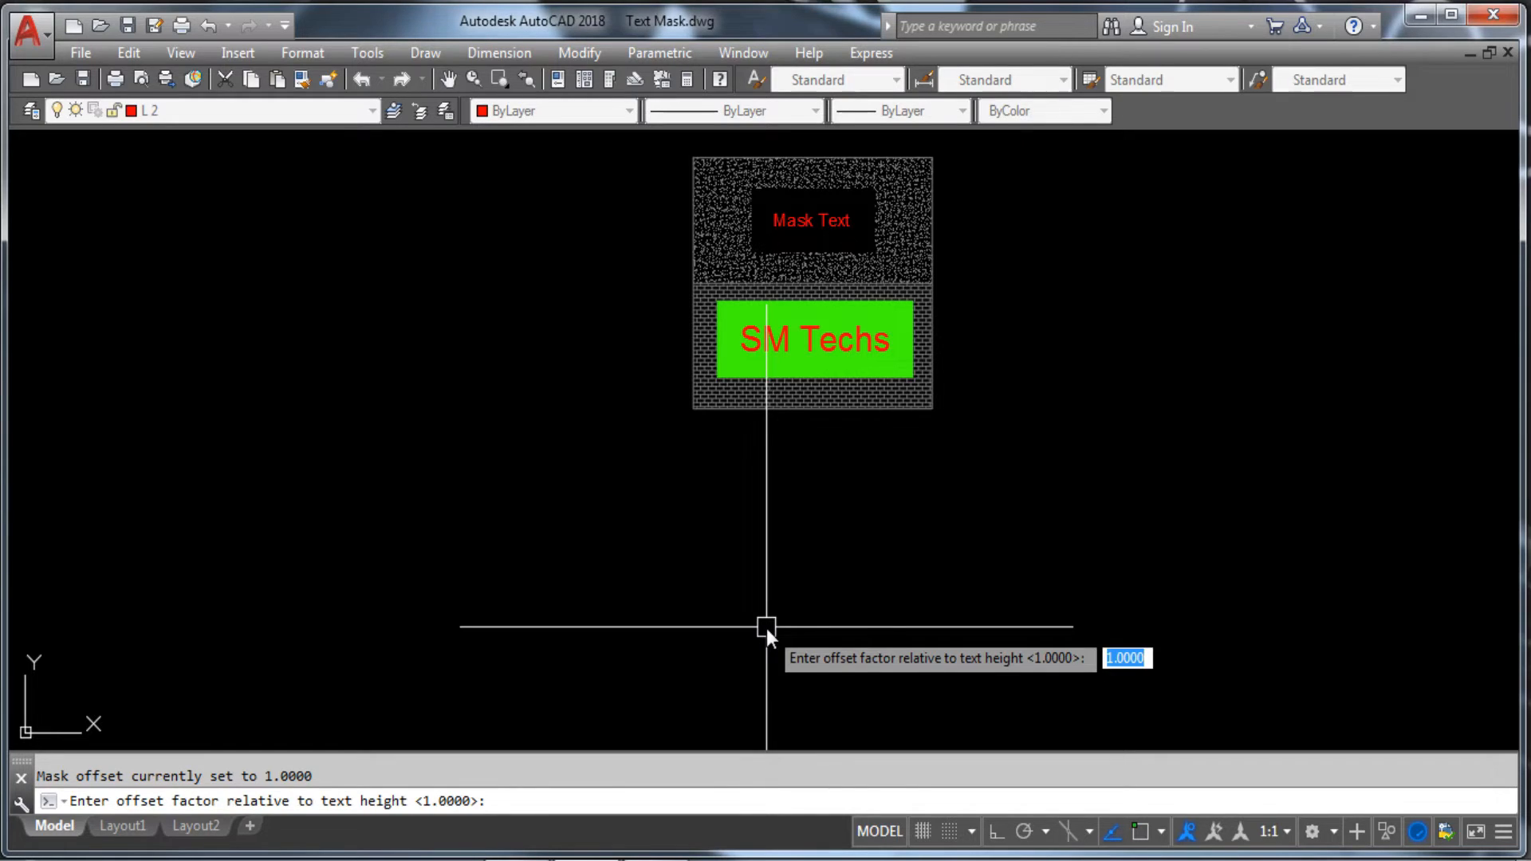
type(".3")
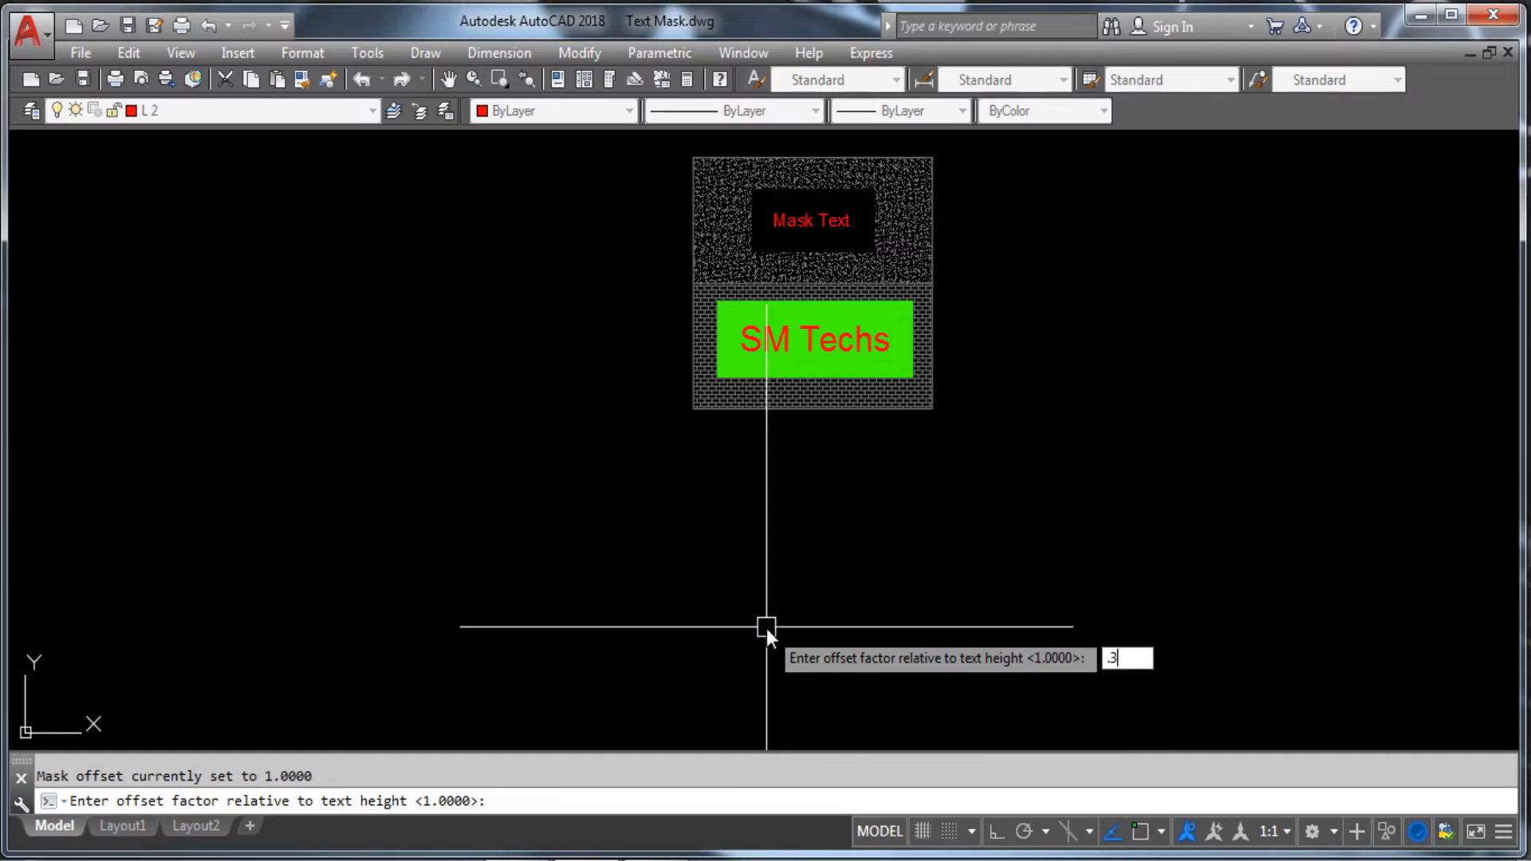
key("Return")
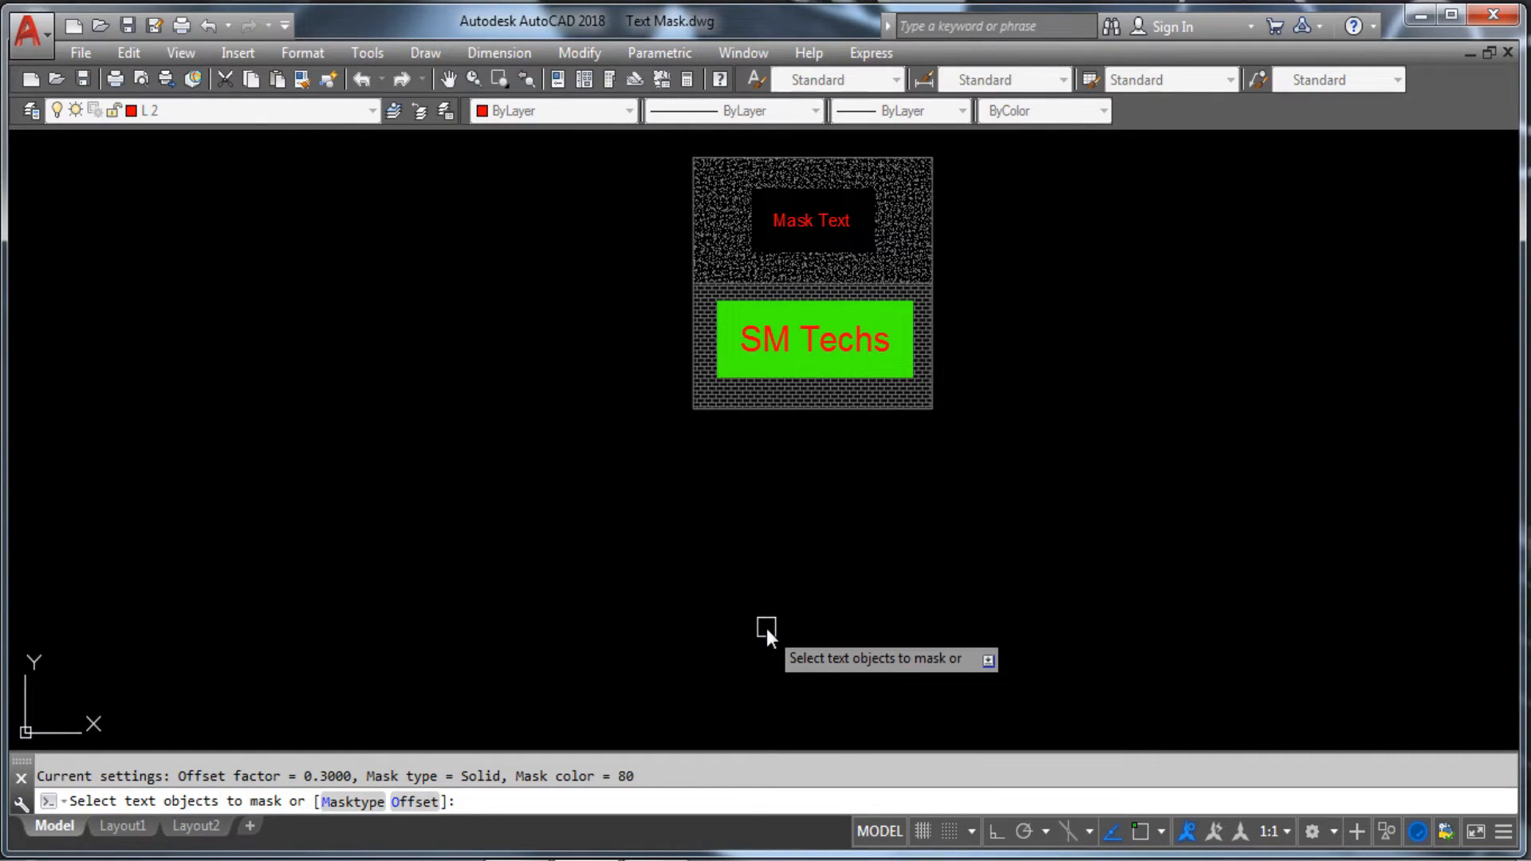
Set the mask type to Solid with blue color 170 as the mask color.
type("m")
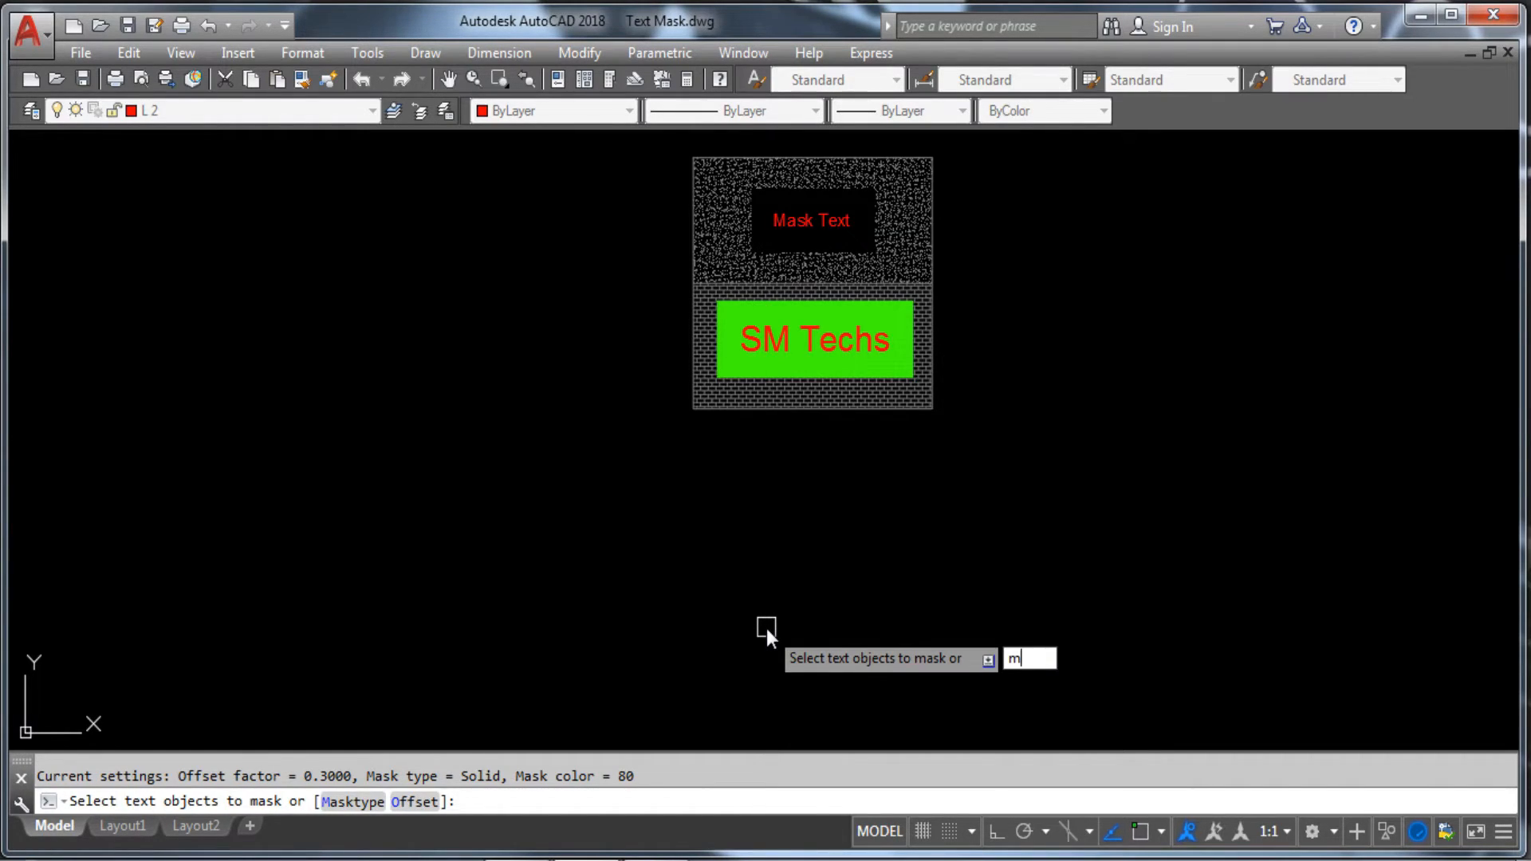
key("Return")
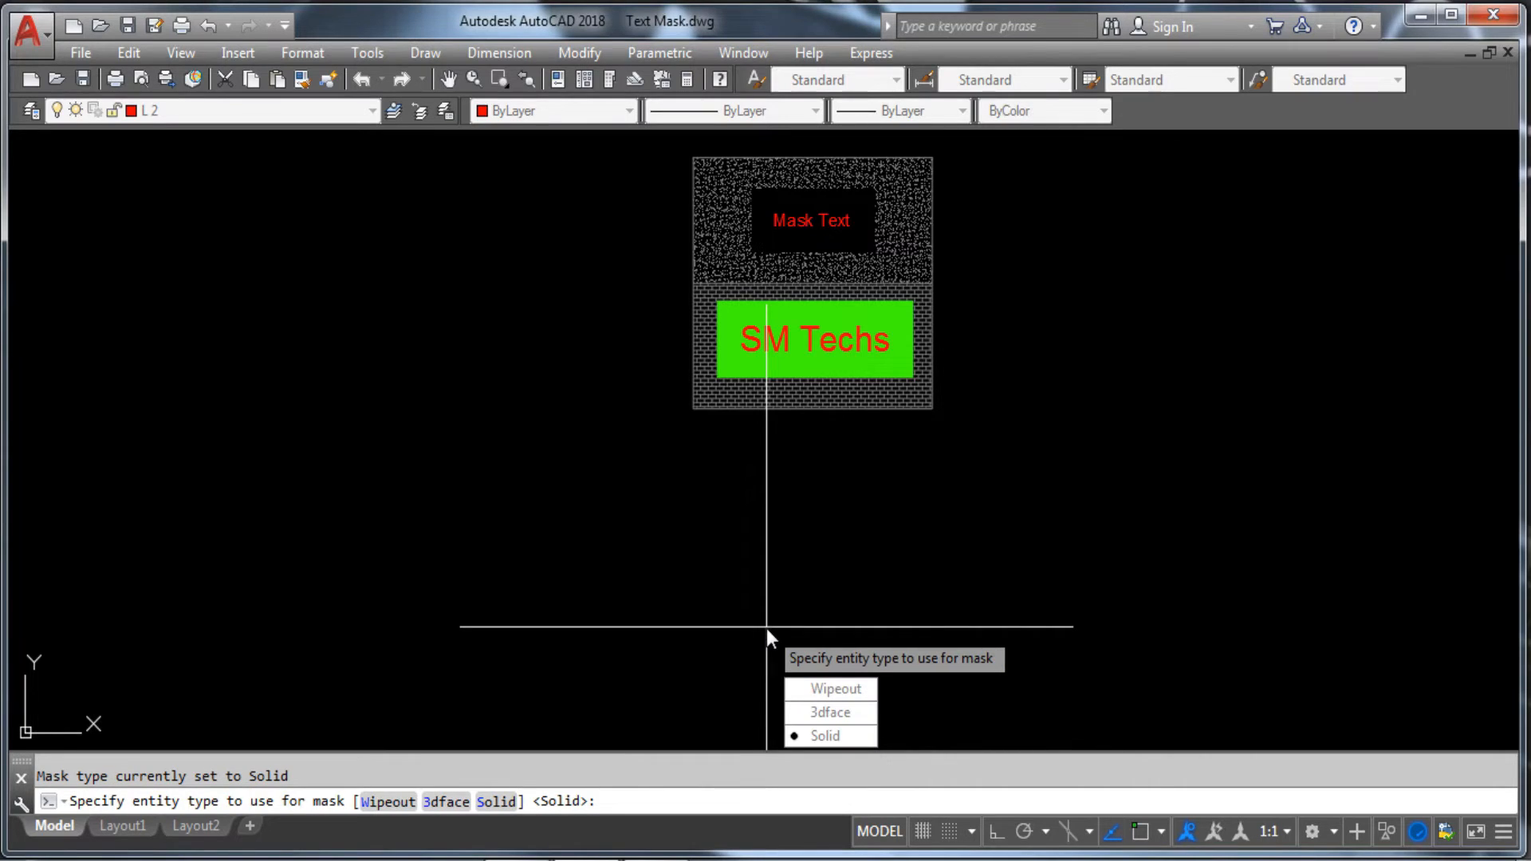
left_click(847, 736)
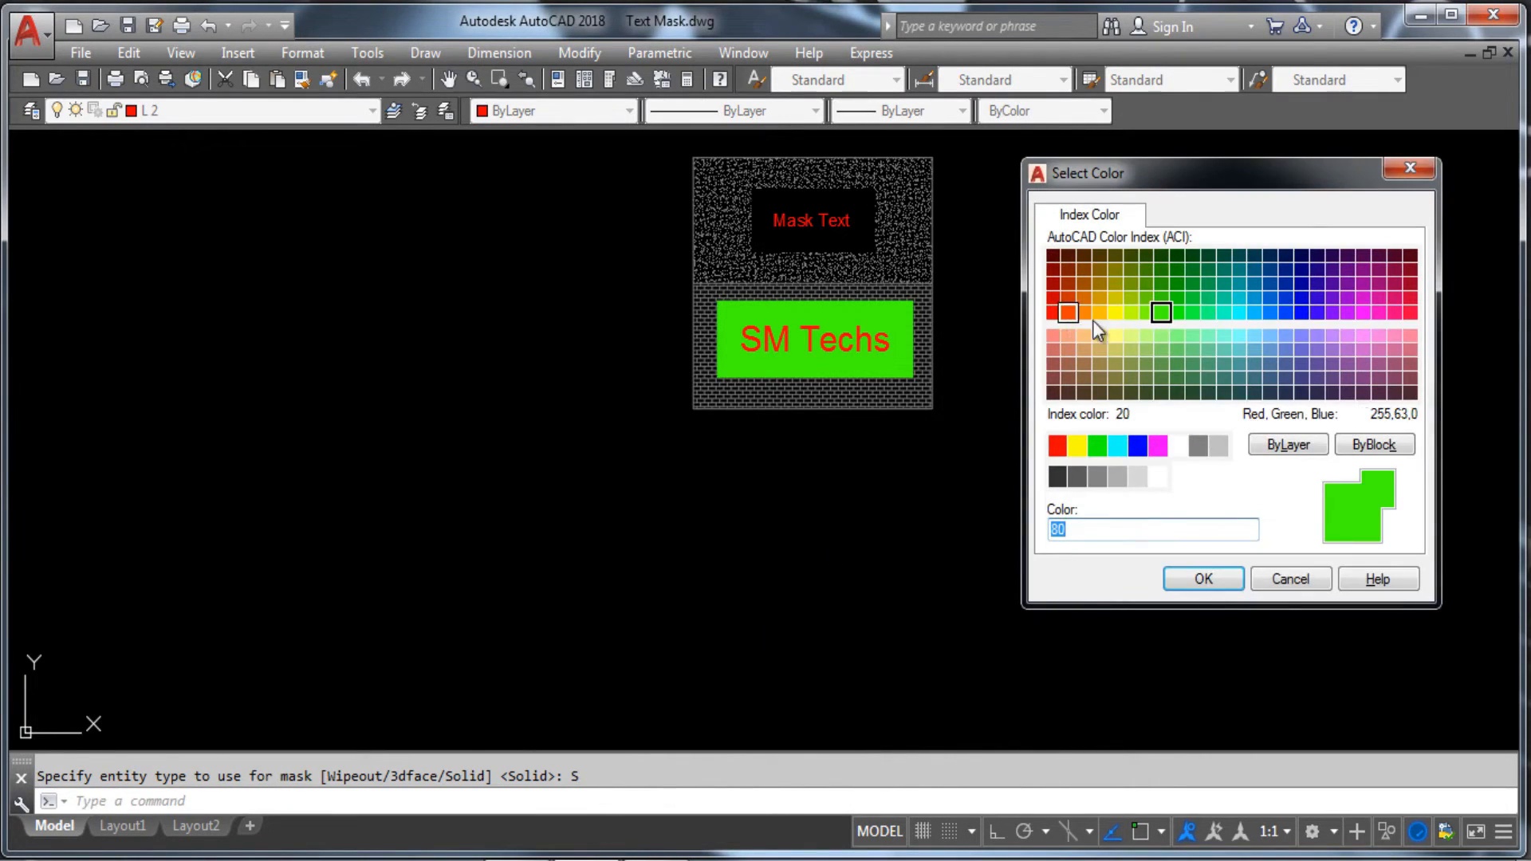
left_click(1303, 317)
left_click(1220, 576)
Apply the blue solid mask to the "SM Techs" text over the brick hatch and inspect the masked label.
scroll(904, 361, "up", 4)
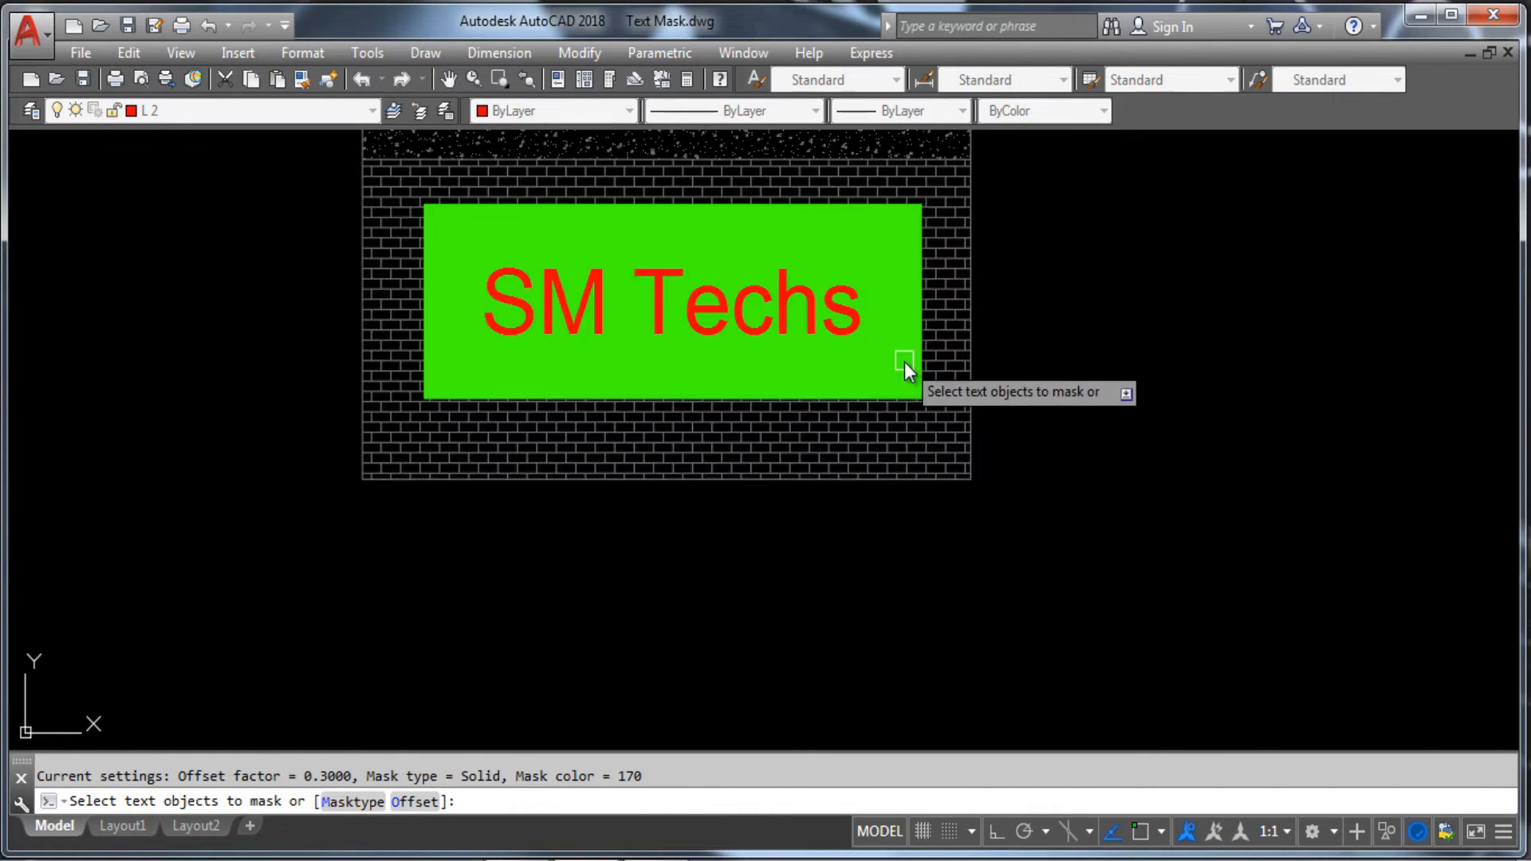
scroll(852, 303, "up", 3)
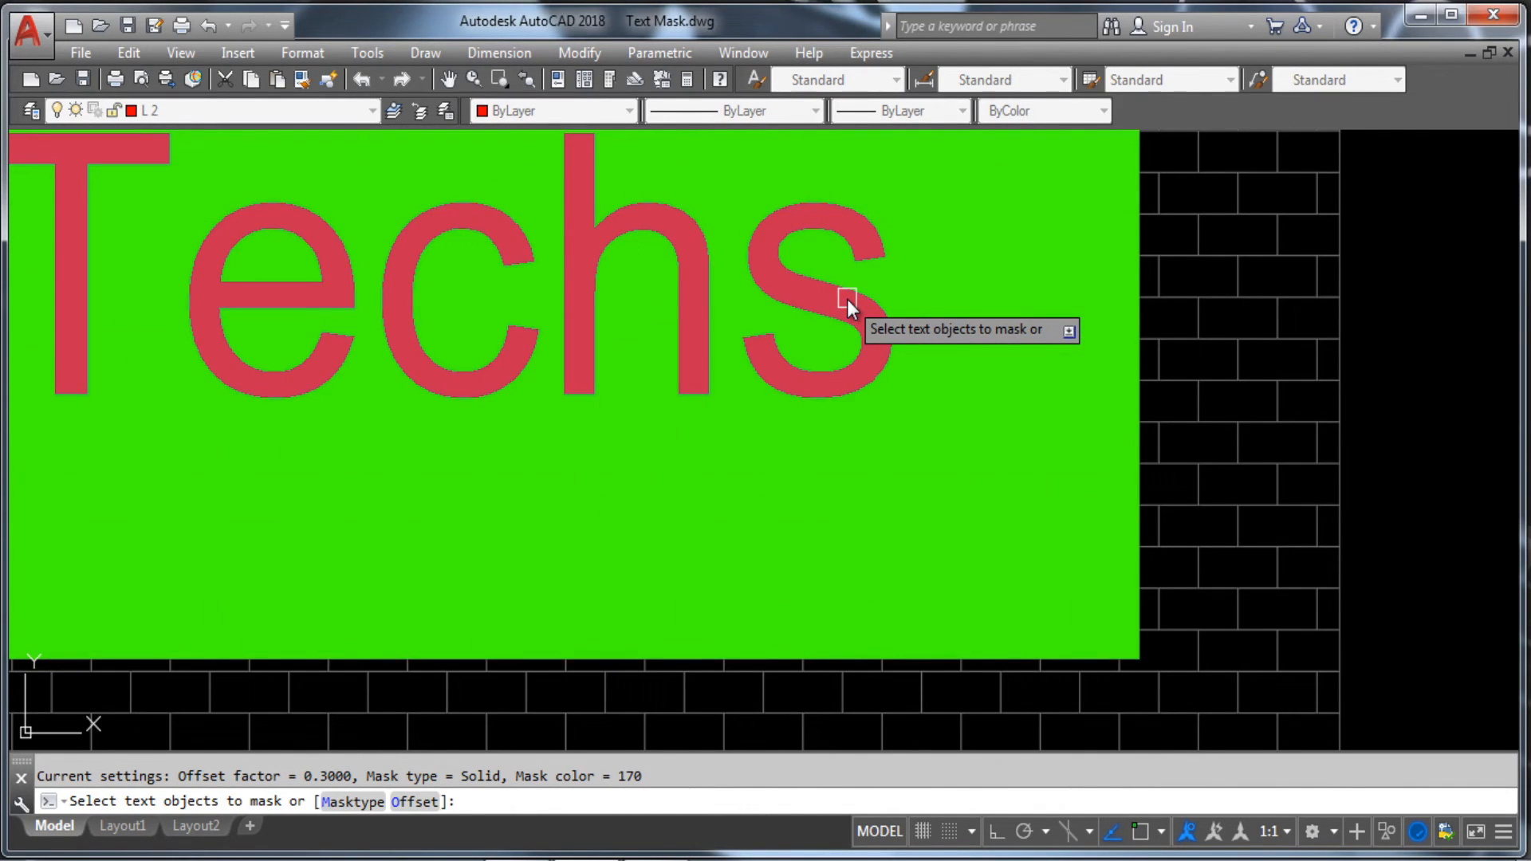
left_click(847, 299)
key("Return")
scroll(797, 300, "down", 7)
scroll(677, 350, "up", 2)
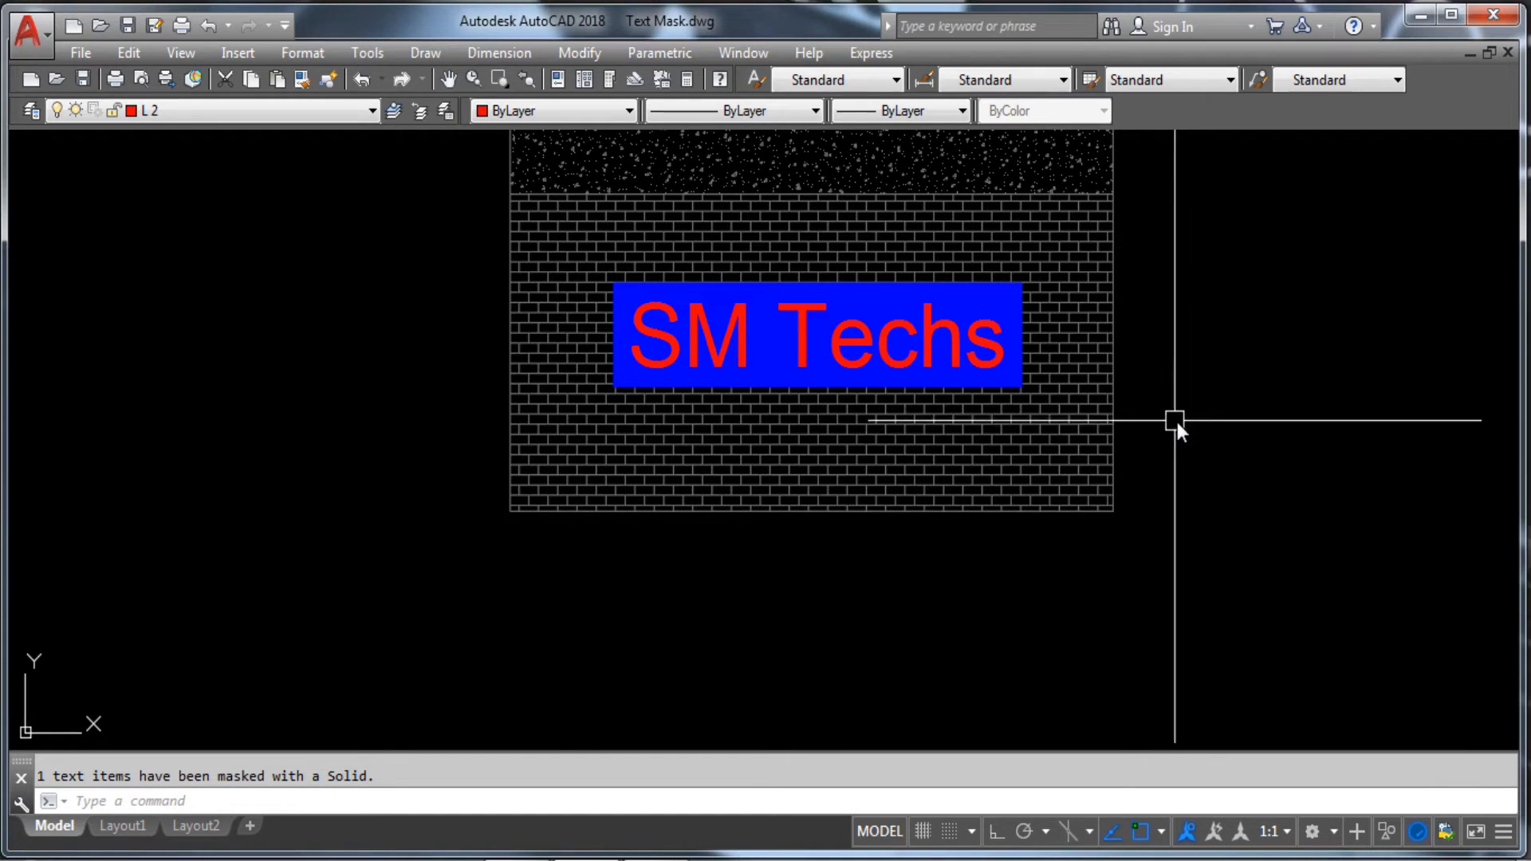
Bring both masked labels into view and minimize the drawing window to the desktop.
scroll(1191, 421, "down", 4)
middle_click_drag(1187, 476, 1007, 463)
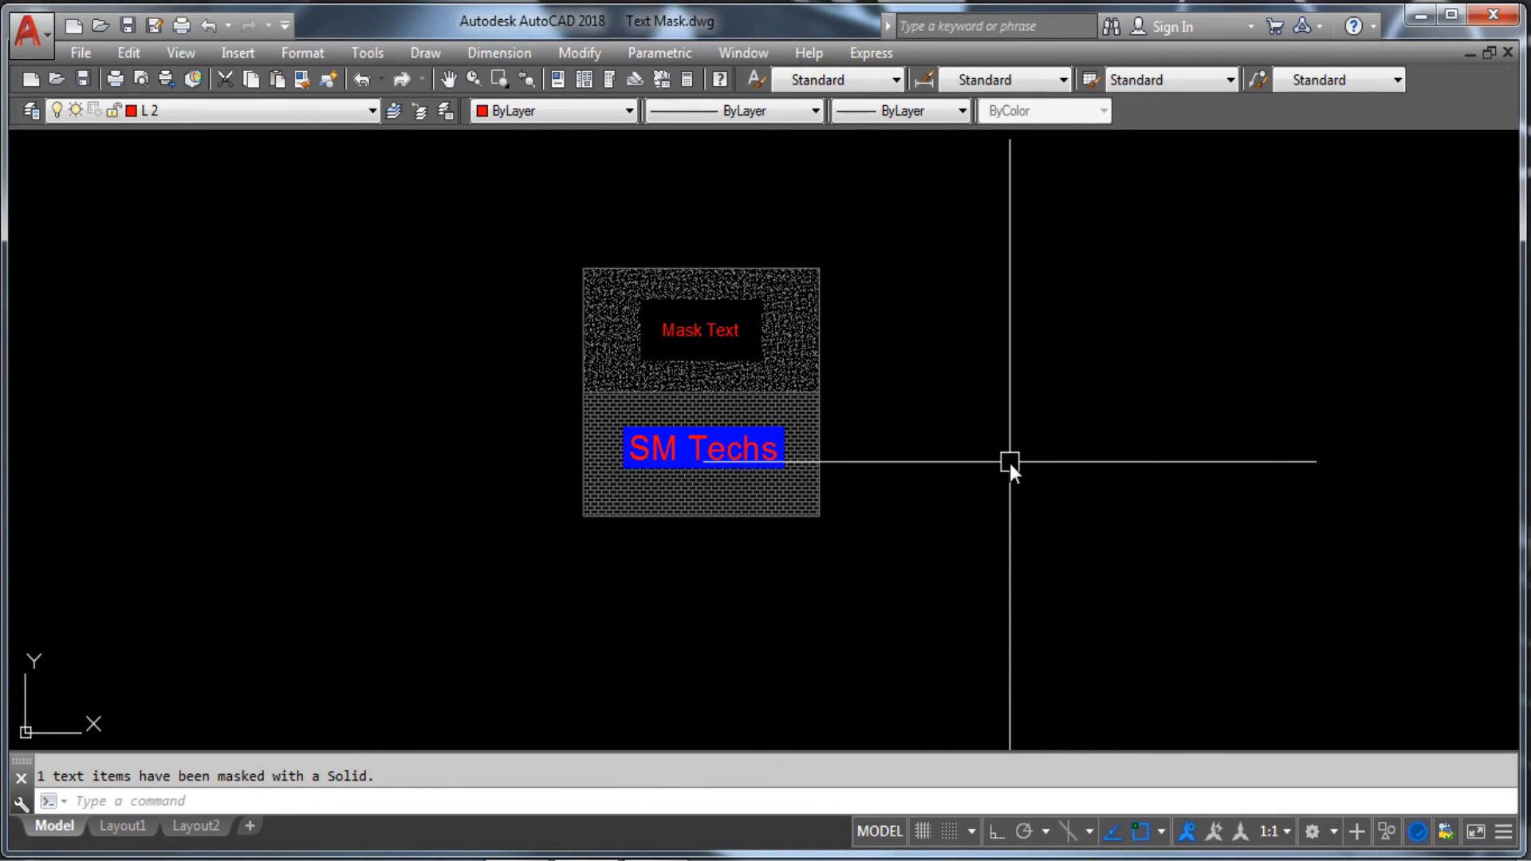
left_click(1420, 15)
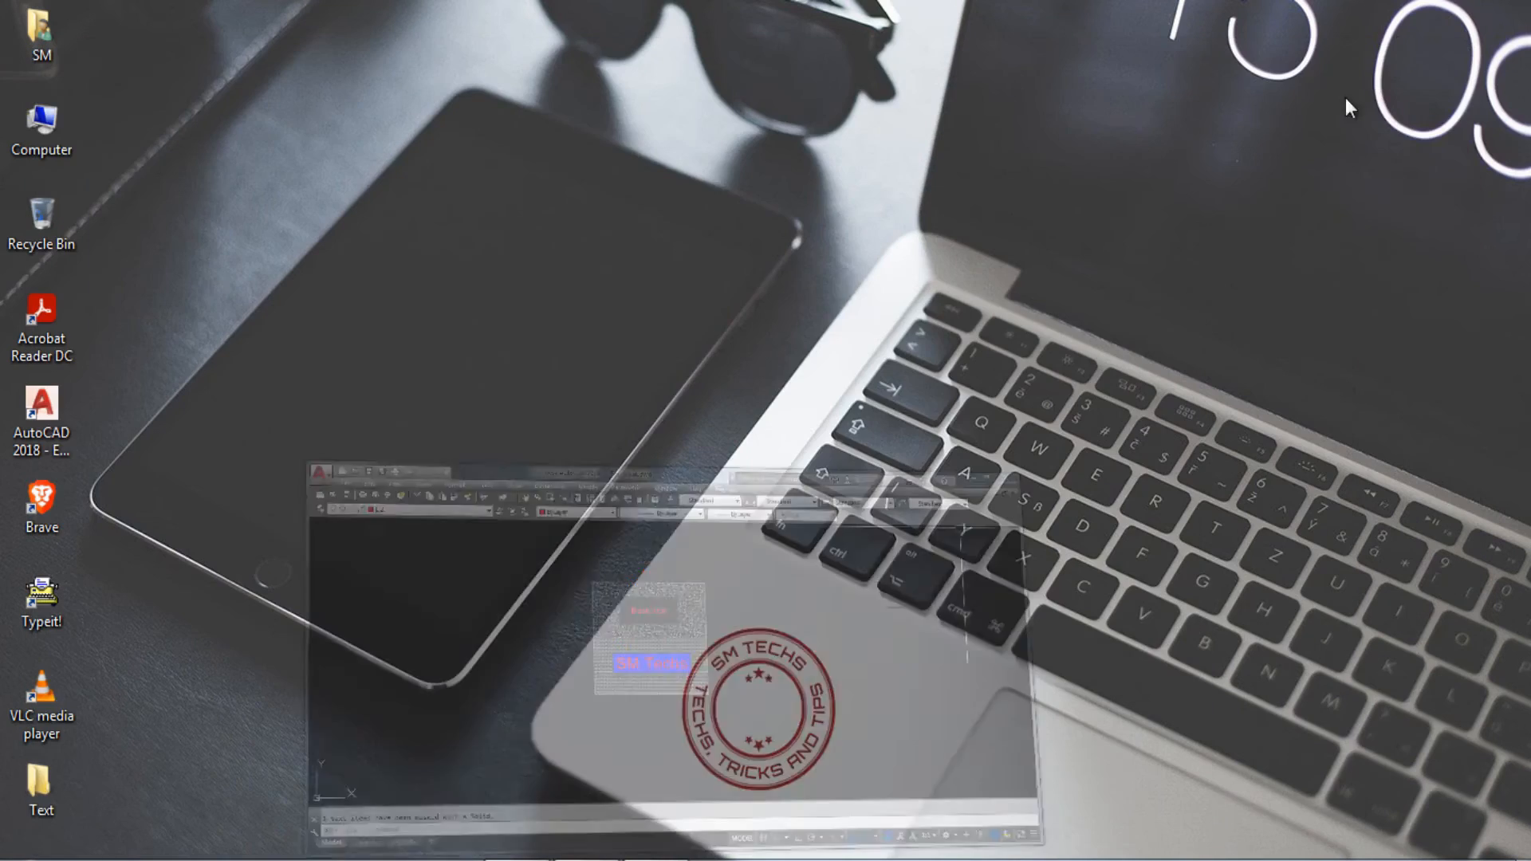